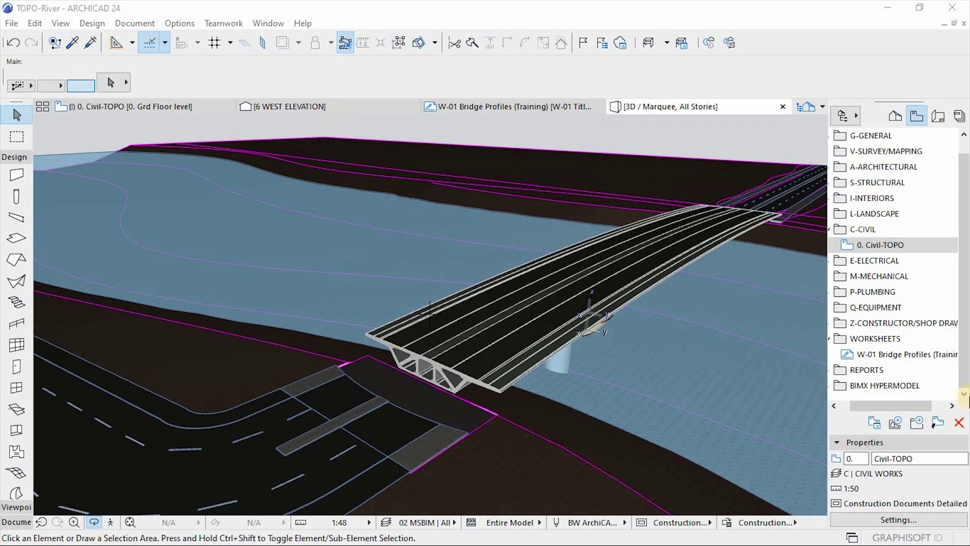
Open the W-01 Bridge Profiles (Training) worksheet at the RAILINGS drawings.
double_click(890, 355)
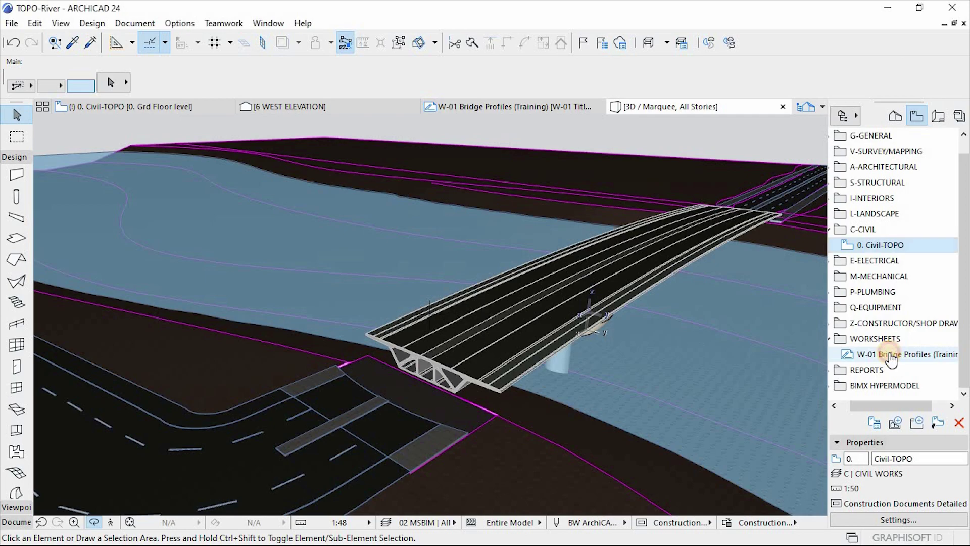
scroll(514, 327, up, 4)
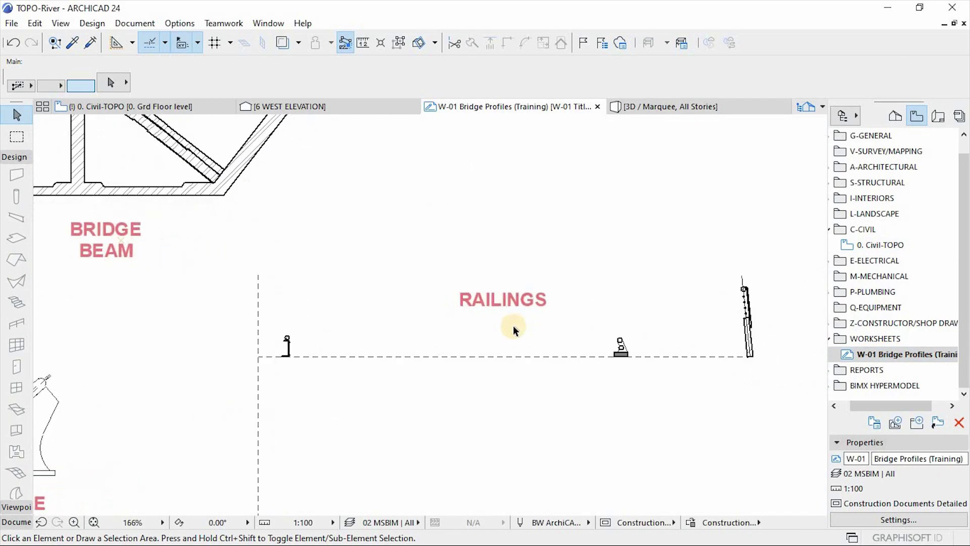
Examine the three railing profile drawings in the worksheet's RAILINGS area.
scroll(647, 359, down, 1)
scroll(646, 359, up, 1)
scroll(134, 356, up, 4)
scroll(165, 349, down, 4)
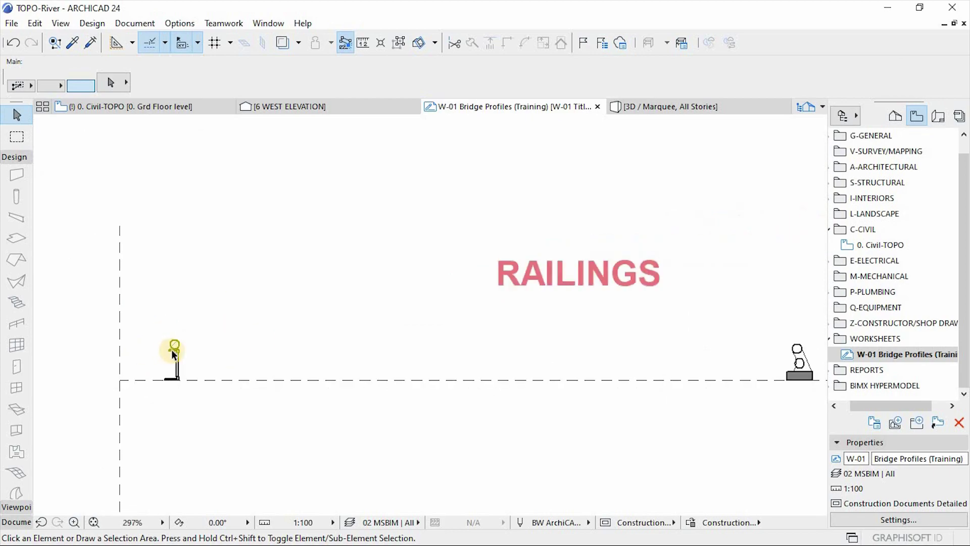
scroll(554, 387, up, 6)
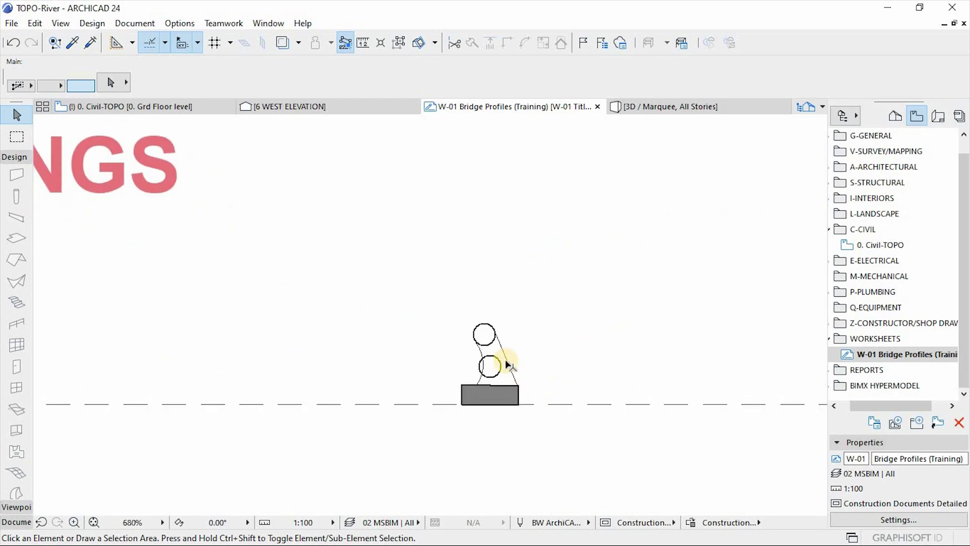
scroll(529, 384, down, 3)
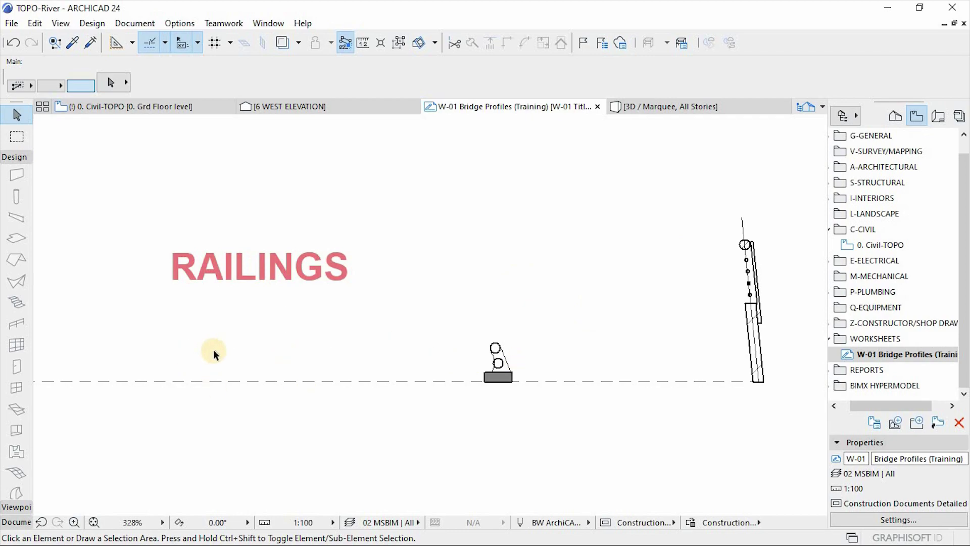
scroll(217, 350, down, 2)
scroll(564, 325, up, 2)
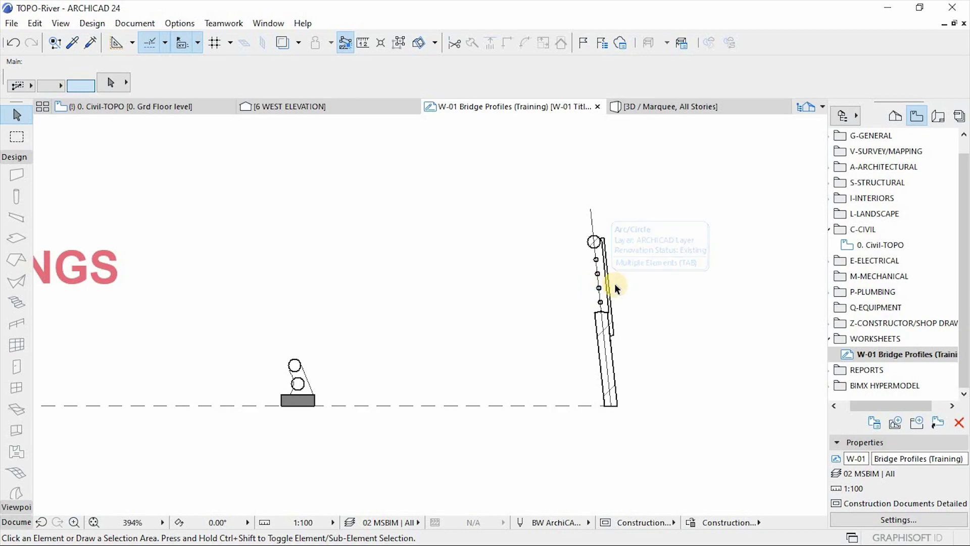
scroll(617, 286, down, 4)
scroll(620, 289, up, 4)
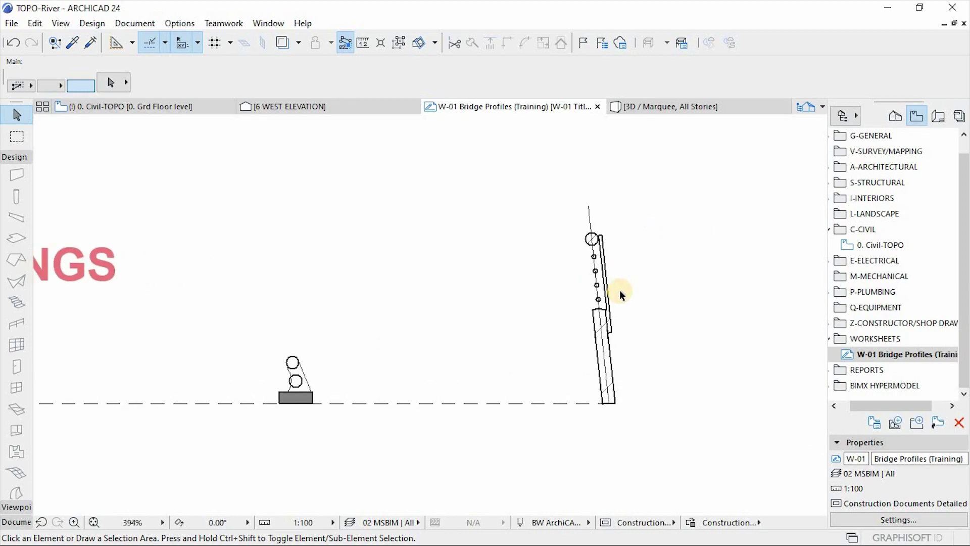
scroll(662, 286, down, 3)
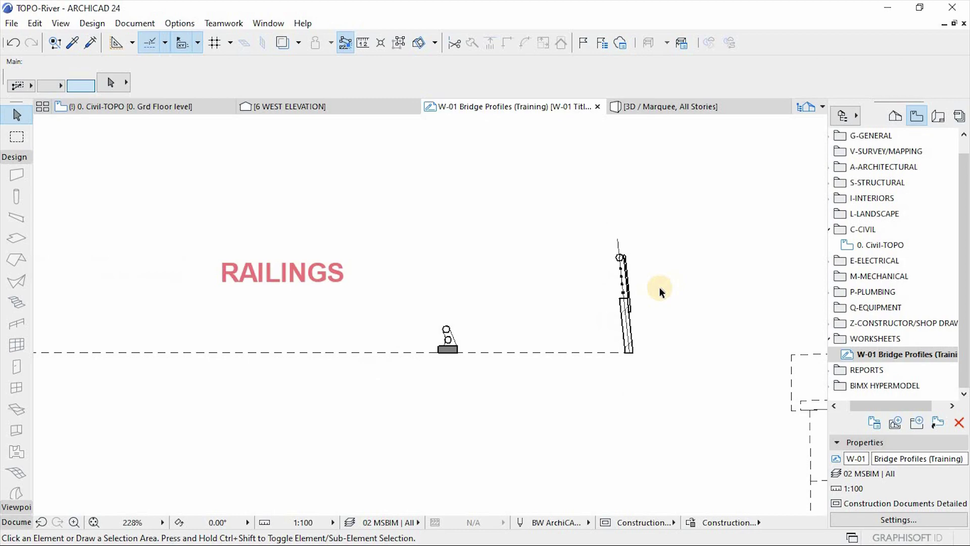
Select the three railing profiles without the dashed baseline and the RAILINGS text, and copy them.
scroll(660, 289, down, 1)
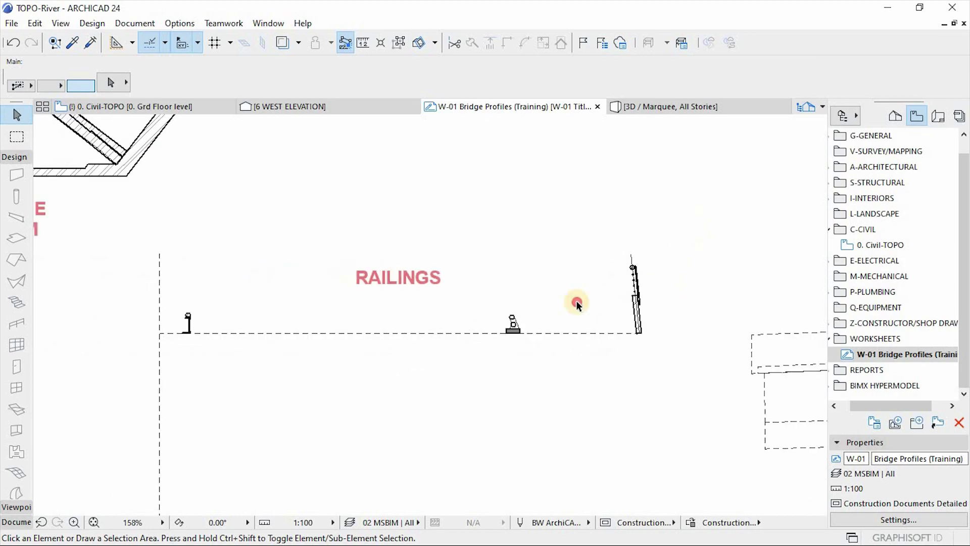
click(642, 254)
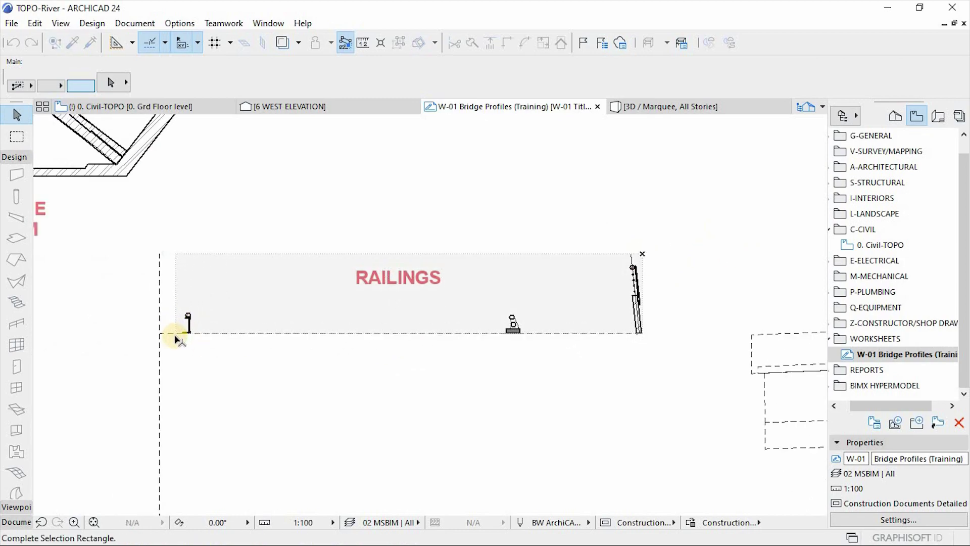
click(174, 336)
shift+click(317, 334)
shift+click(396, 279)
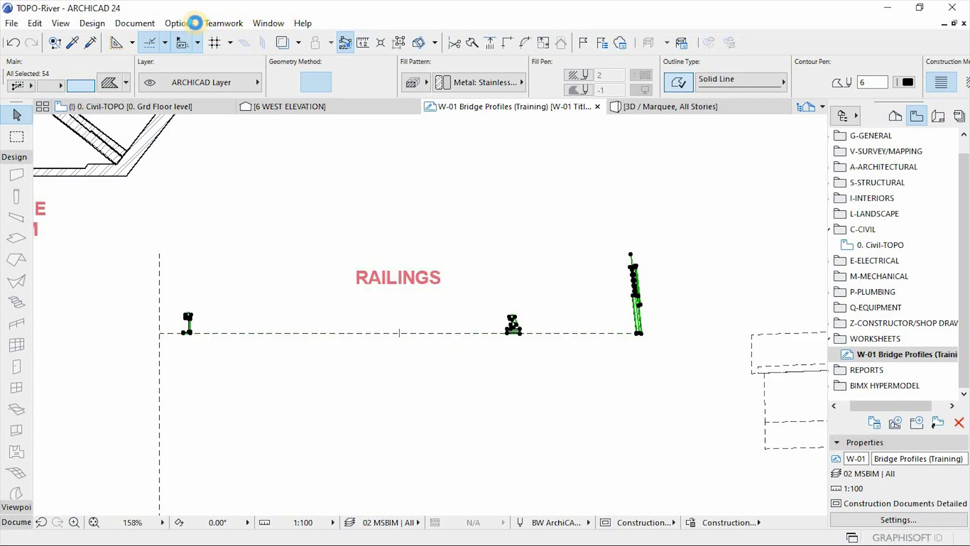
Open the Profile Manager and choose the existing Bridge beam profile.
click(177, 22)
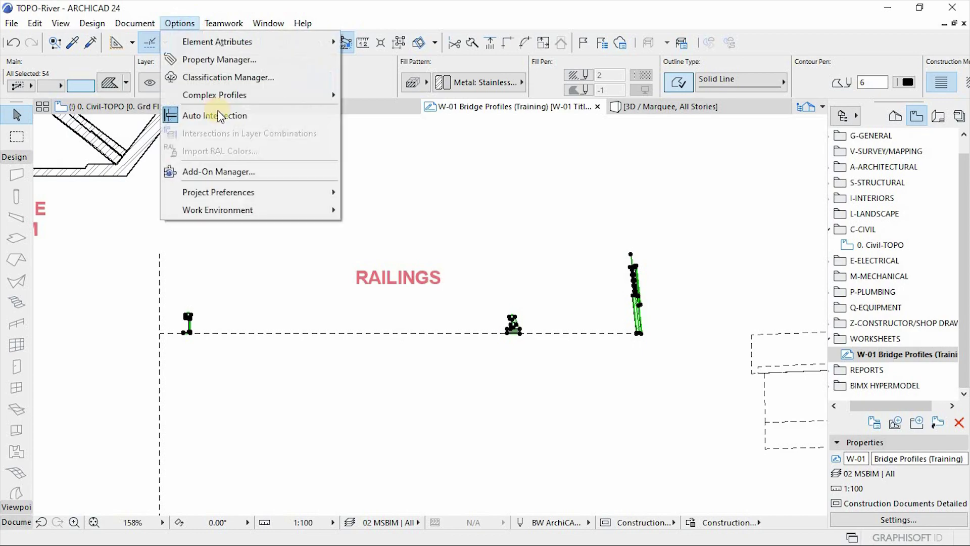
mouse_move(247, 96)
click(385, 96)
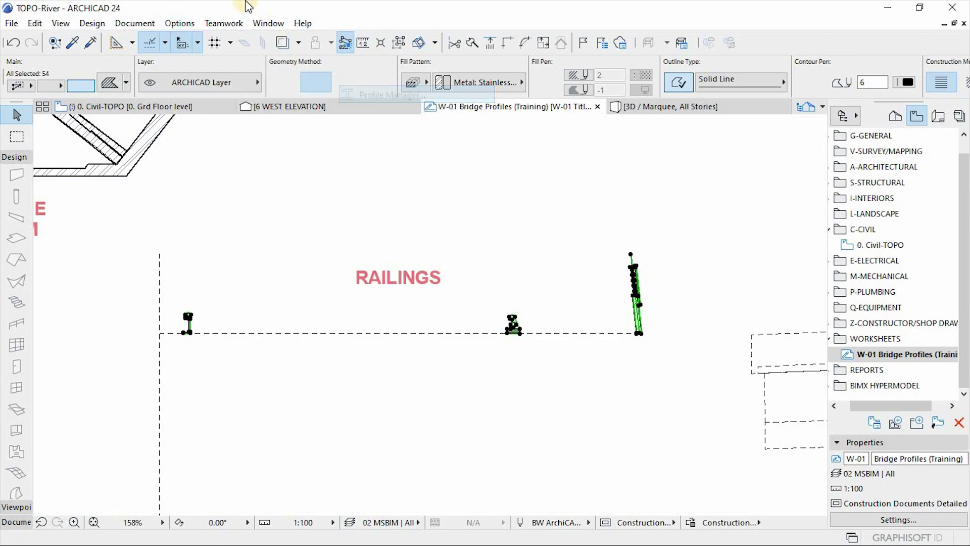
drag(811, 30, 742, 66)
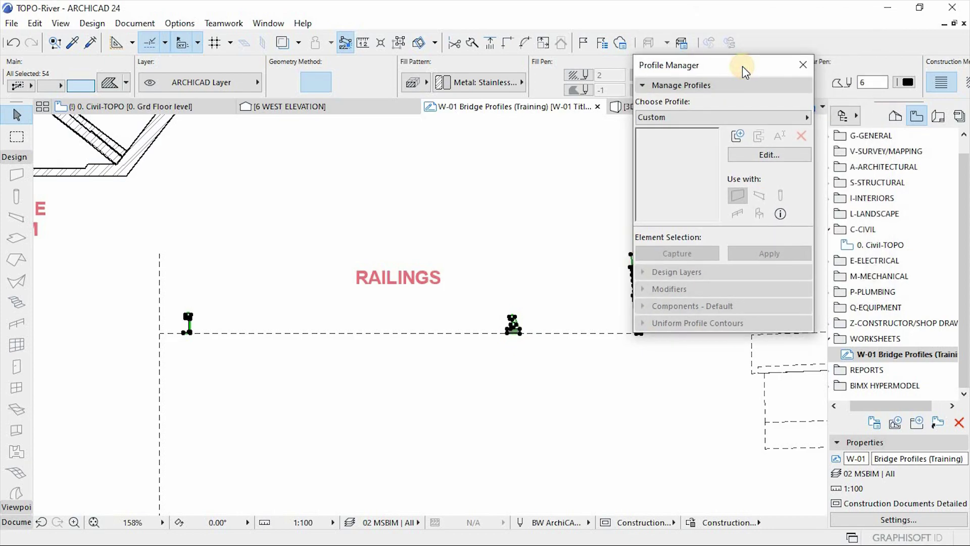
click(697, 119)
drag(625, 176, 622, 208)
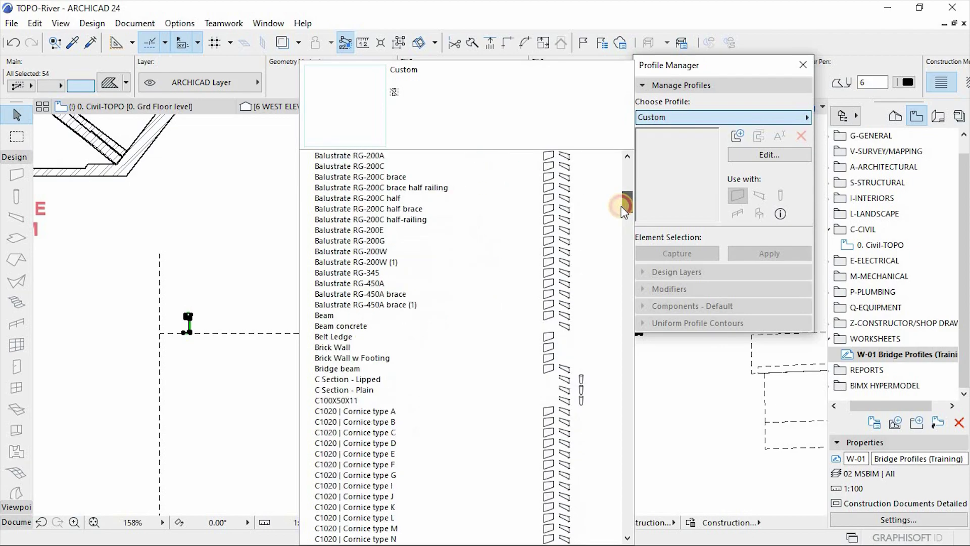
click(558, 368)
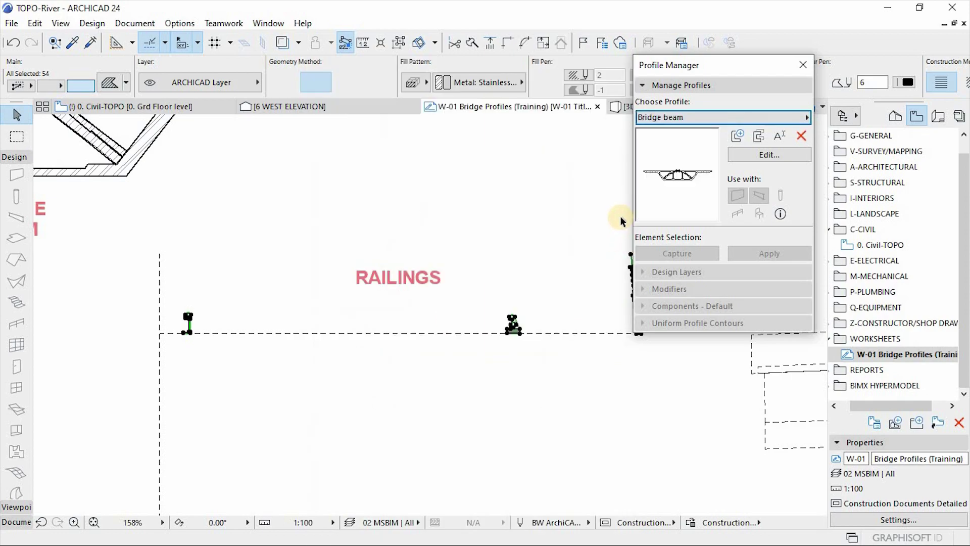
Duplicate the Bridge beam profile under the name Bridge Railing.
click(760, 135)
click(451, 203)
drag(452, 206, 416, 205)
text(Railing)
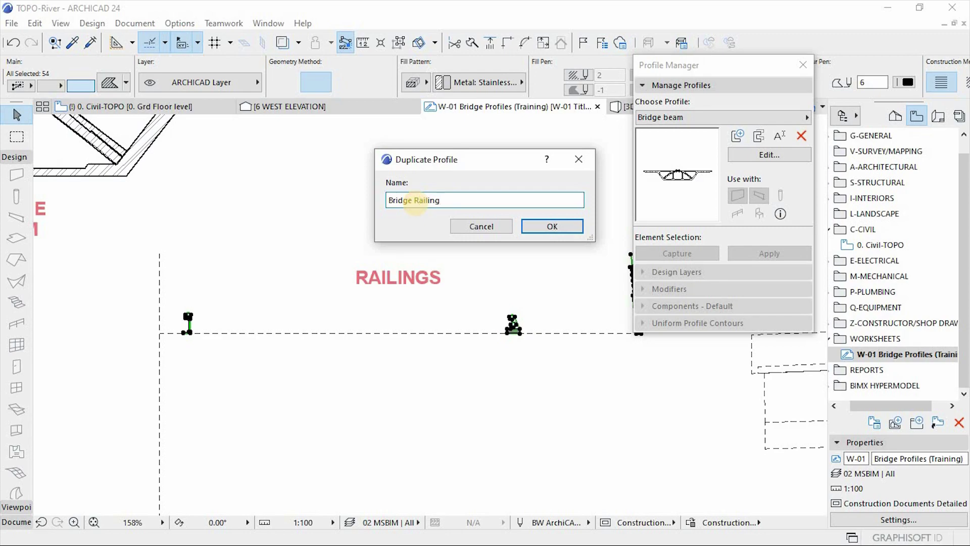
key(Return)
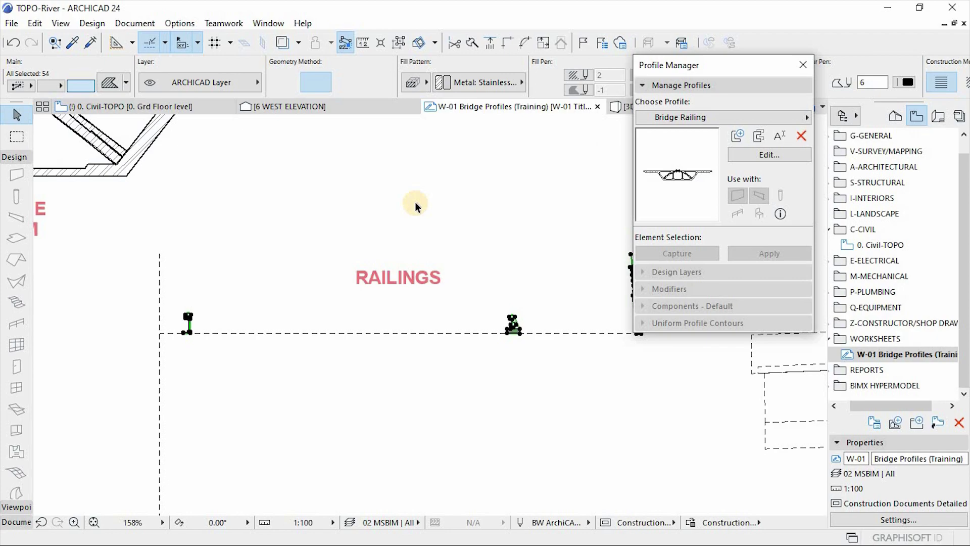
Open the Bridge Railing profile for editing and paste the railing drawings, aligning the tall outer railing's base with the step corner at the deck edge.
click(753, 154)
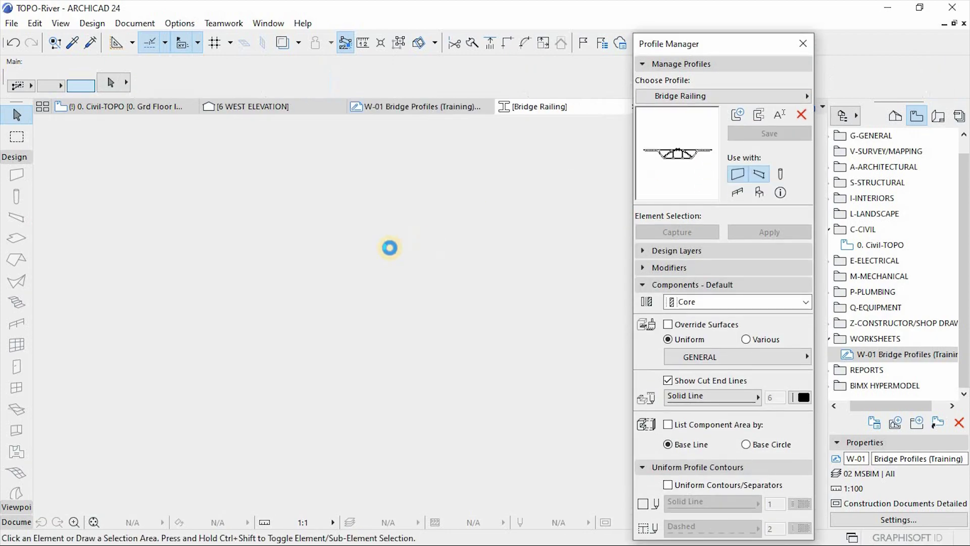
scroll(313, 275, down, 3)
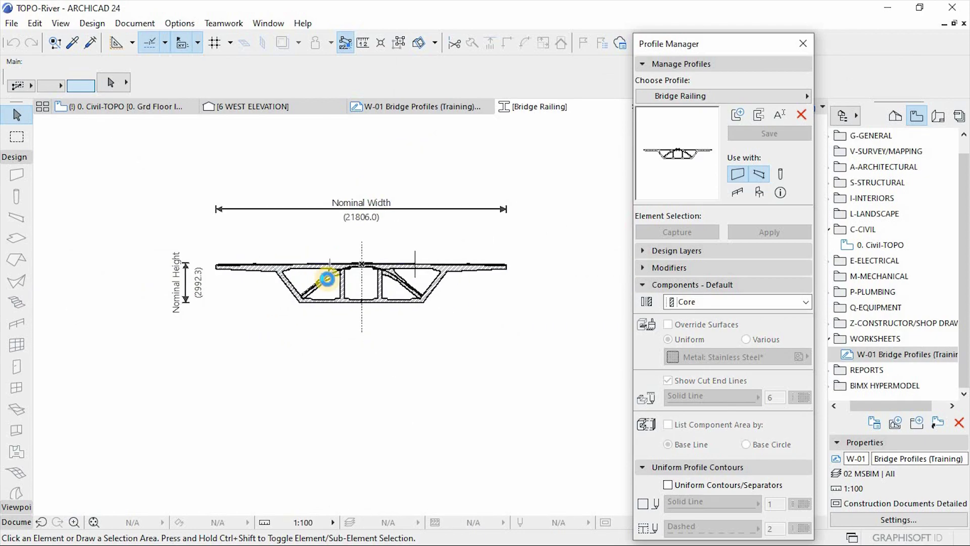
click(327, 279)
scroll(264, 292, down, 2)
click(451, 292)
scroll(514, 303, up, 6)
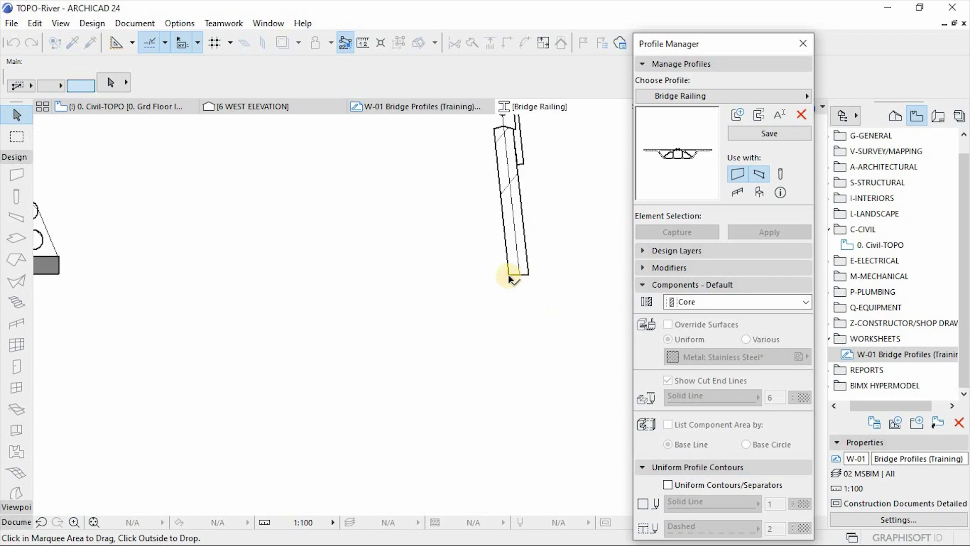
click(512, 290)
scroll(543, 342, down, 4)
scroll(403, 312, up, 6)
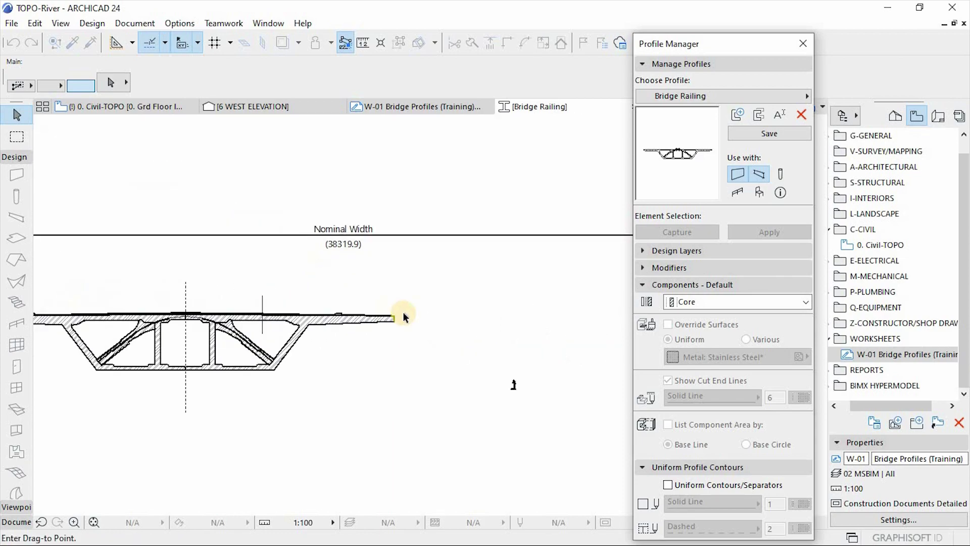
scroll(464, 365, up, 5)
click(511, 325)
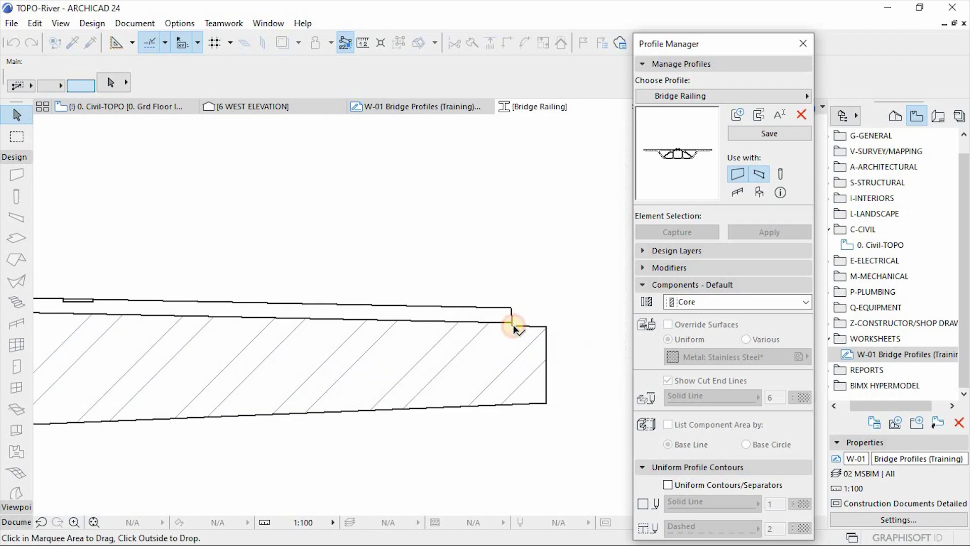
scroll(505, 329, down, 8)
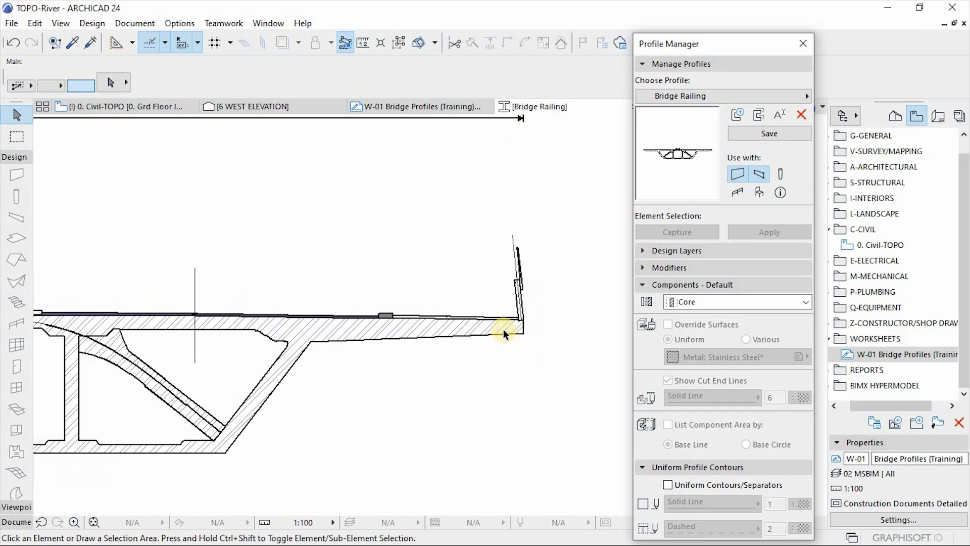
Delete the half of the bridge section without railings and the structural beam fills under the other half.
scroll(379, 333, down, 3)
click(324, 284)
click(208, 384)
key(Delete)
scroll(381, 335, up, 3)
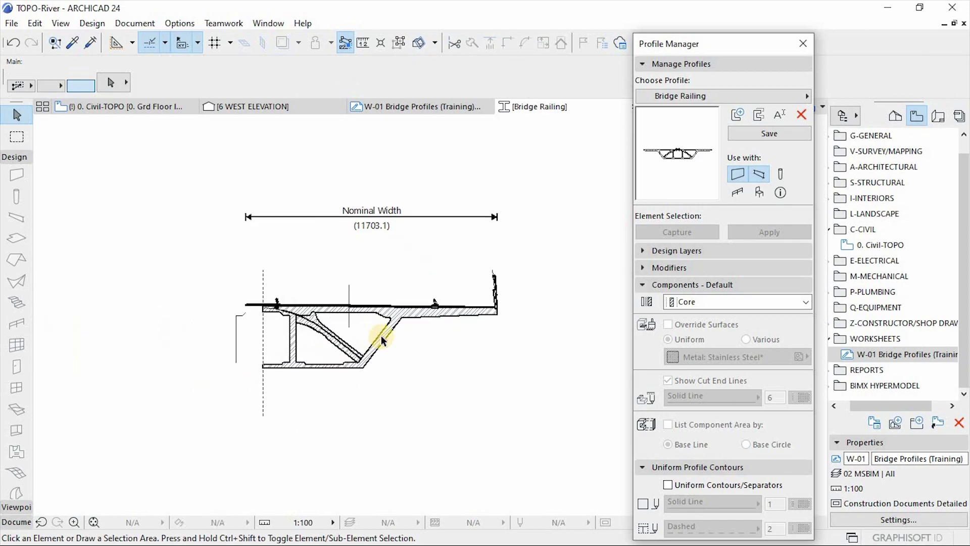
key(ctrl+a)
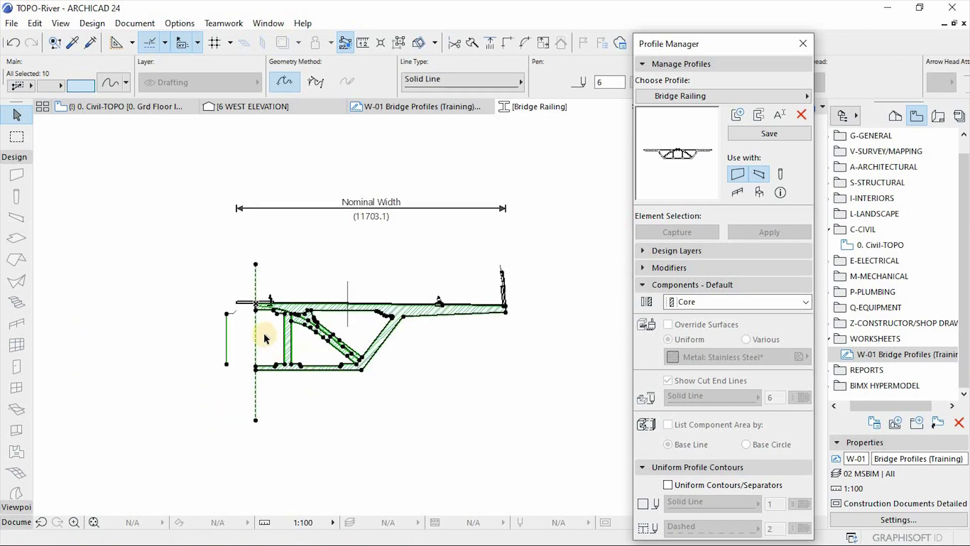
key(Delete)
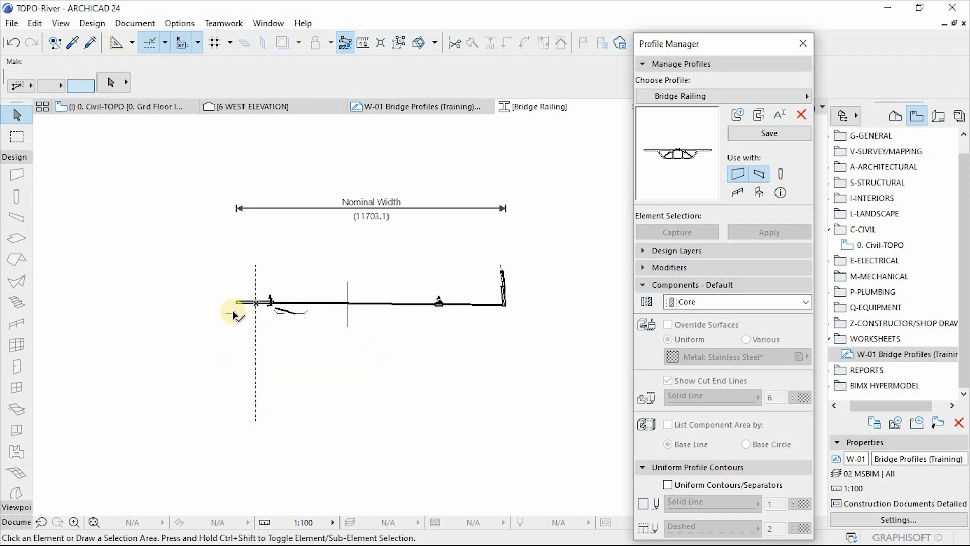
Delete the median deck strip and the loose line fragments around and below the bridge centreline.
scroll(234, 316, up, 5)
click(263, 260)
click(160, 378)
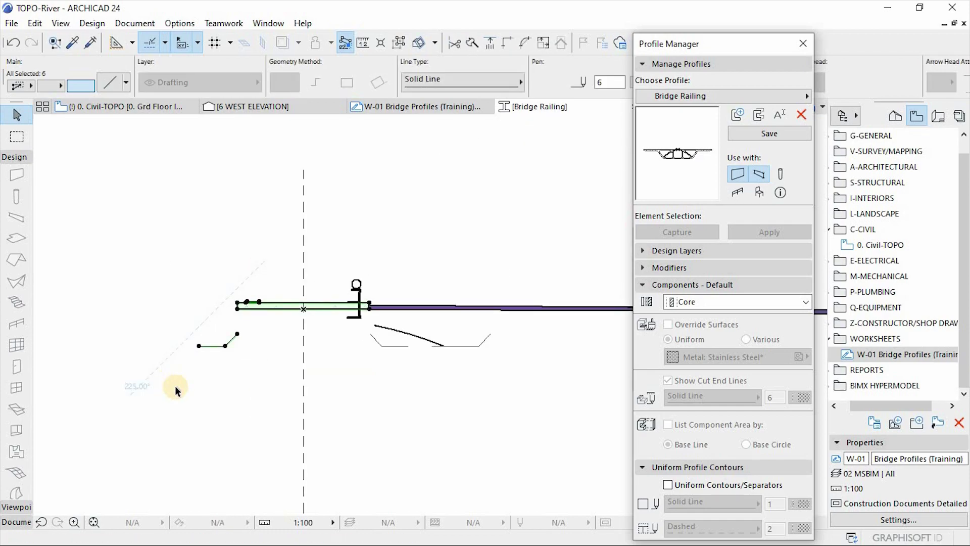
key(Delete)
scroll(184, 390, down, 2)
click(395, 306)
click(302, 405)
key(Delete)
Delete the remaining road surface and outer deck pieces beneath the railings.
scroll(300, 343, down, 2)
click(327, 354)
key(Delete)
click(535, 344)
click(462, 410)
key(Delete)
Move the two-pipe railing with its bracket straight up by 38.0 onto the top edge of the curb block.
scroll(481, 362, up, 5)
scroll(532, 405, up, 2)
scroll(506, 357, up, 2)
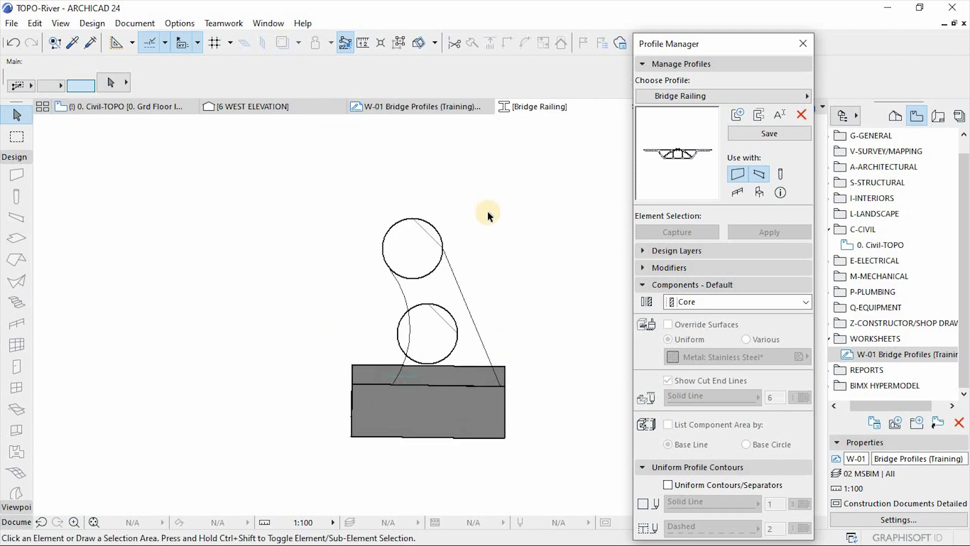
click(499, 205)
click(329, 342)
scroll(496, 389, up, 2)
key(ctrl+d)
click(506, 387)
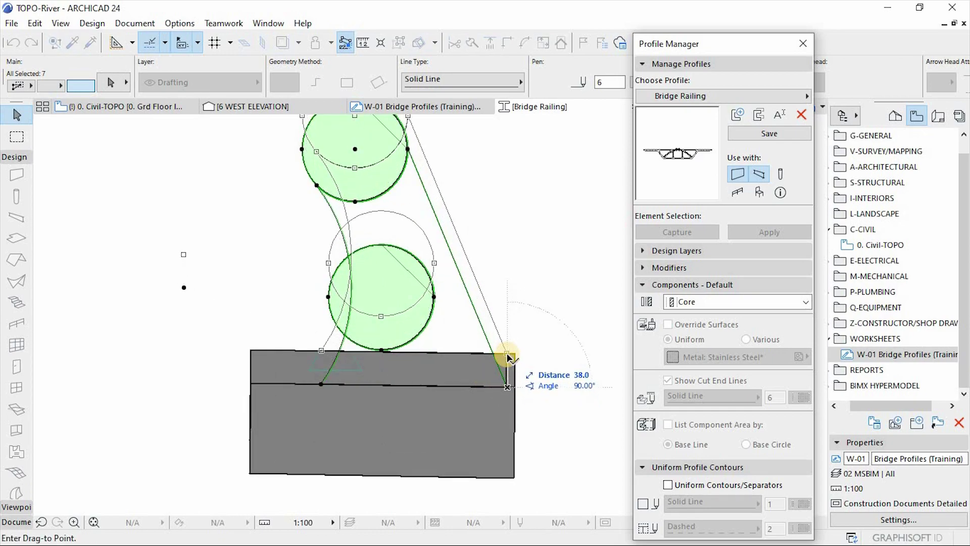
click(507, 354)
scroll(520, 361, down, 4)
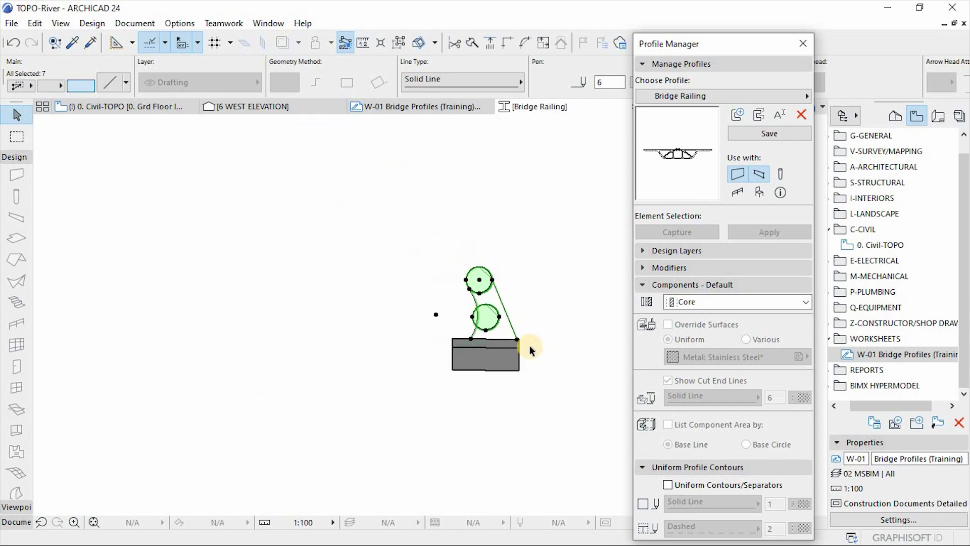
Move the single-pipe railing by the centreline straight up by 196.5, placing its base corner on the thin outline above.
scroll(529, 346, down, 5)
scroll(354, 349, up, 5)
key(Escape)
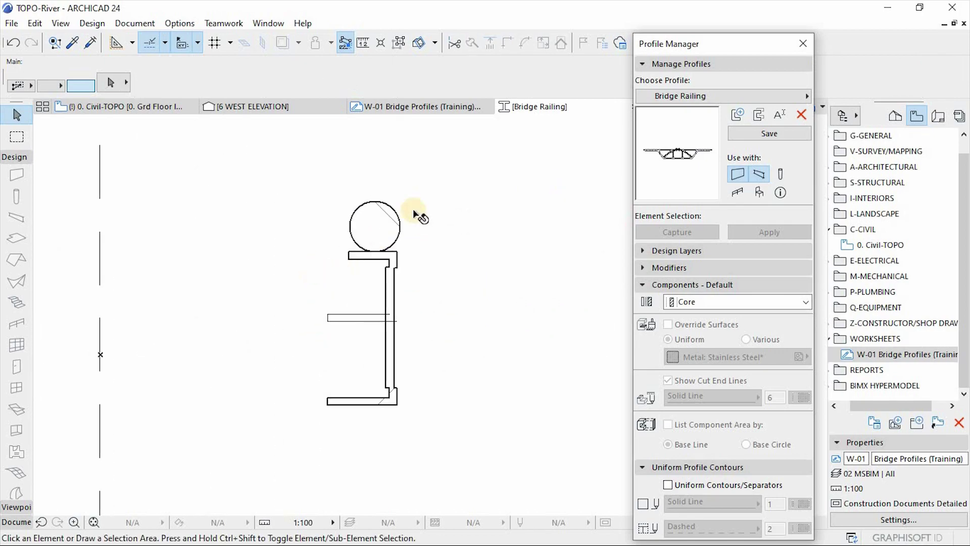
drag(323, 266, 446, 176)
key(ctrl+d)
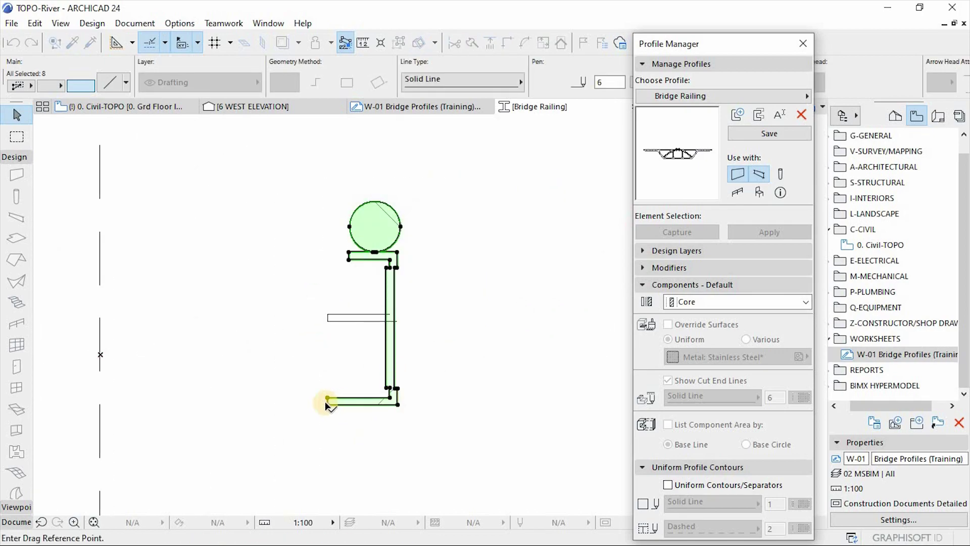
click(328, 403)
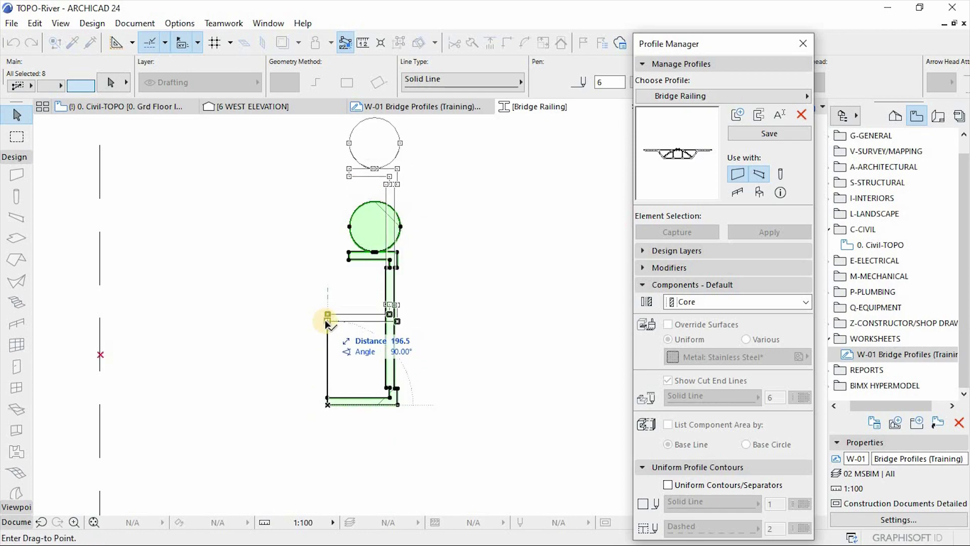
click(328, 322)
click(492, 336)
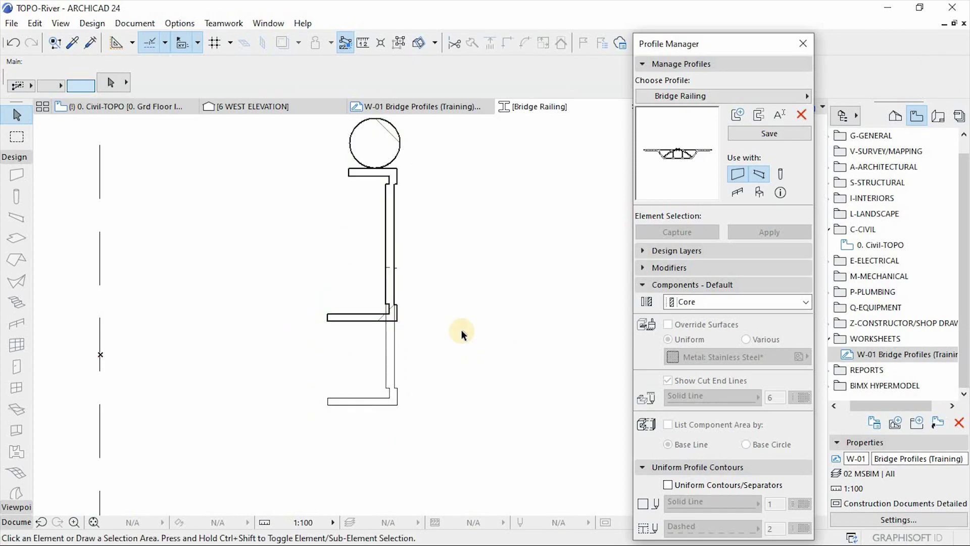
Delete the leftover thin outline lines beneath the single-pipe railing by the centreline and the short tick lines across its post.
scroll(385, 306, up, 2)
click(465, 362)
click(293, 465)
key(Delete)
scroll(386, 276, down, 1)
scroll(388, 276, up, 2)
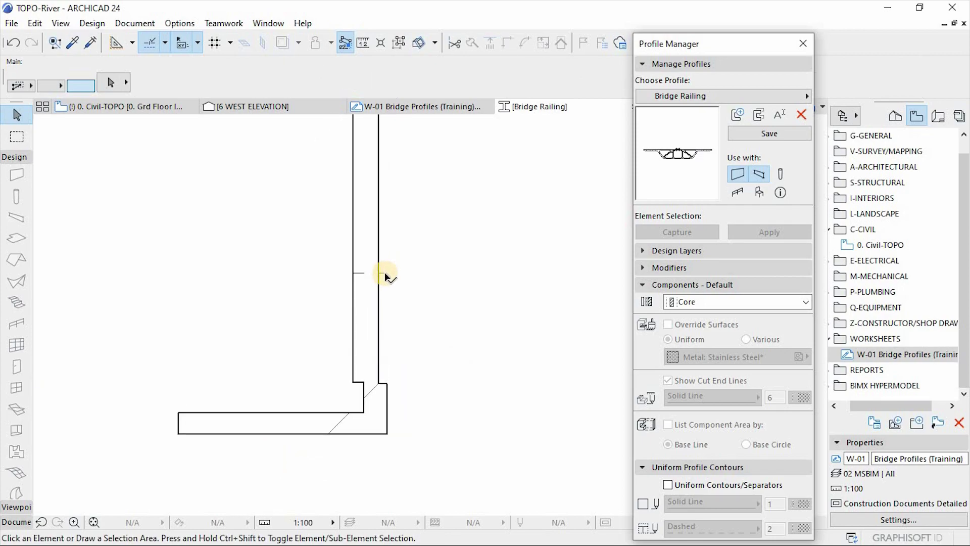
click(359, 272)
click(226, 341)
scroll(169, 356, down, 5)
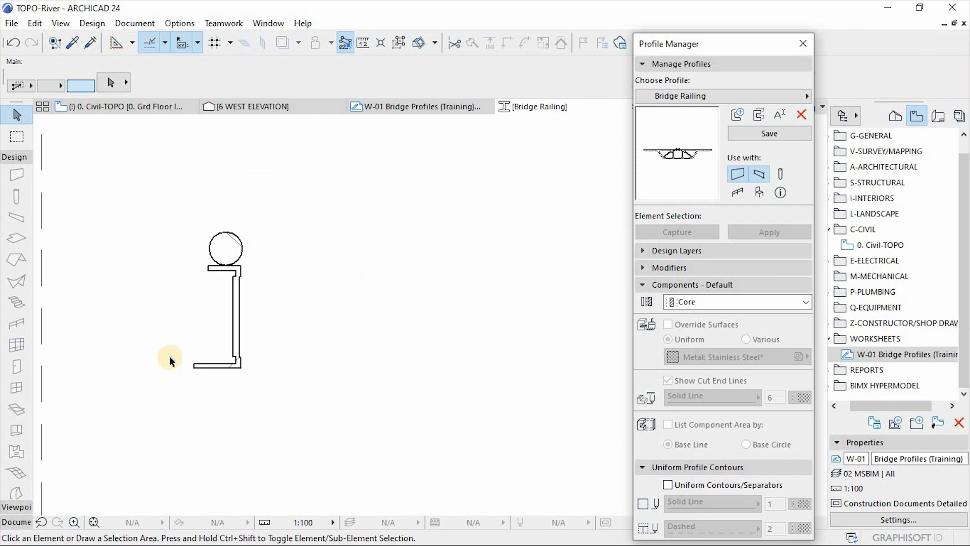
Delete the grey curb block fills beneath the two-pipe railing and its bracket.
scroll(469, 363, up, 4)
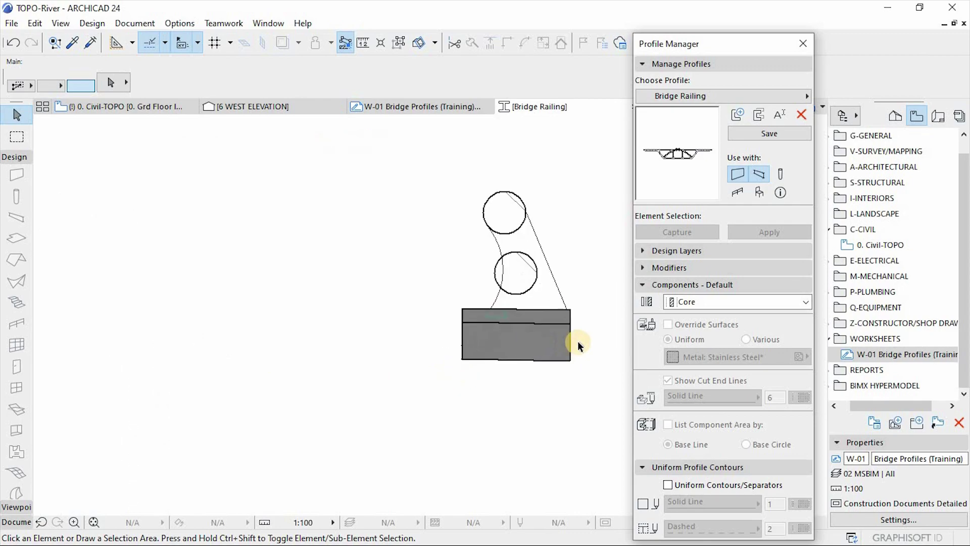
click(604, 328)
click(370, 386)
key(Delete)
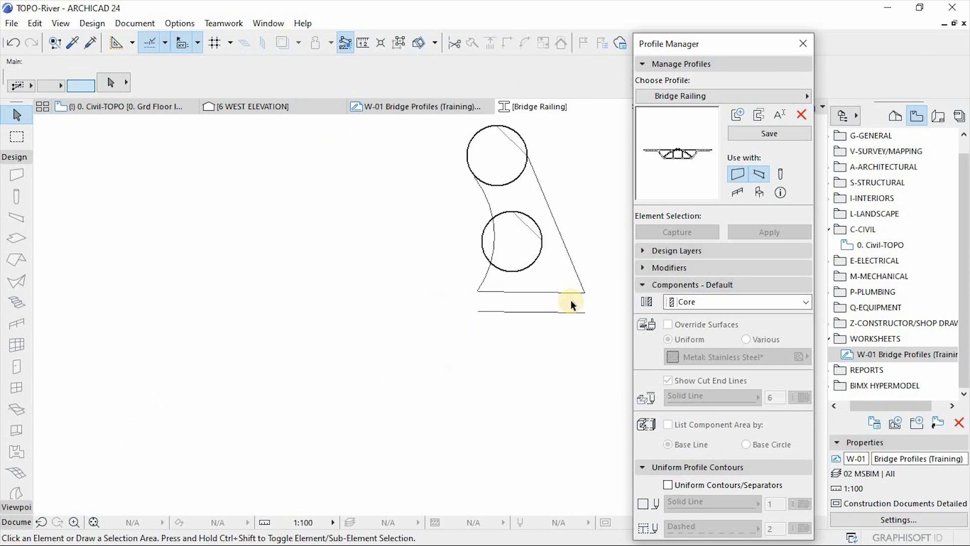
Examine the remaining railing pieces across the profile, especially the outer railing with its small pipes and slanted support post.
scroll(272, 361, down, 3)
scroll(272, 361, down, 3)
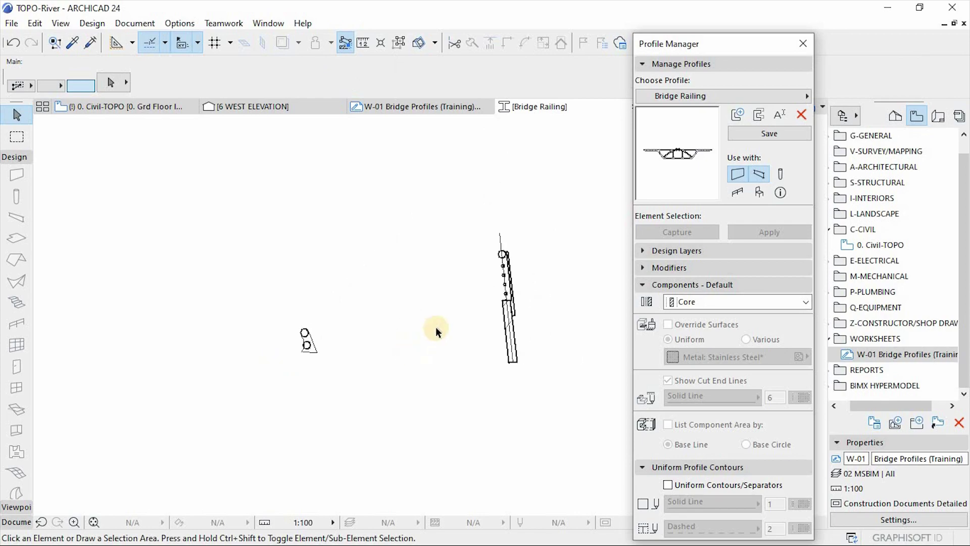
scroll(524, 307, up, 2)
scroll(524, 307, down, 3)
scroll(525, 310, down, 3)
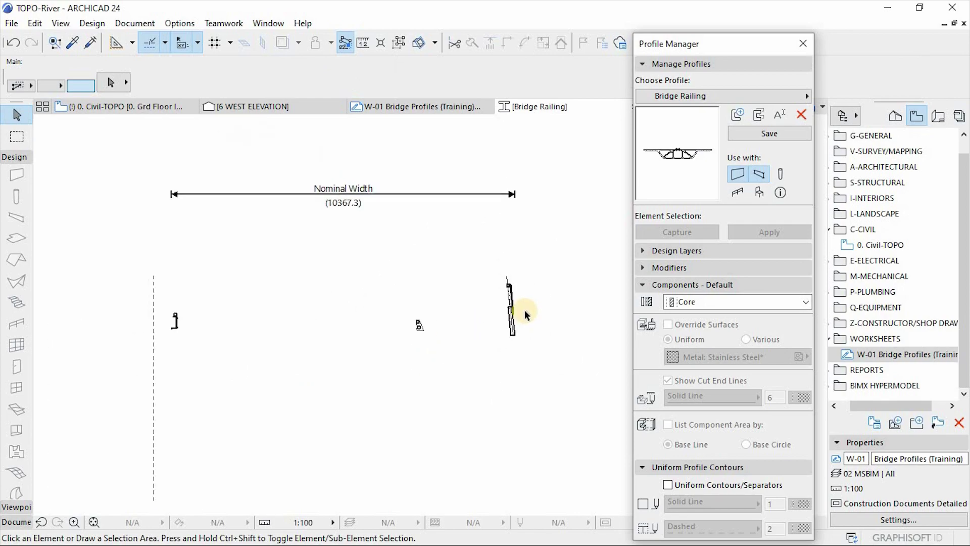
scroll(468, 307, up, 2)
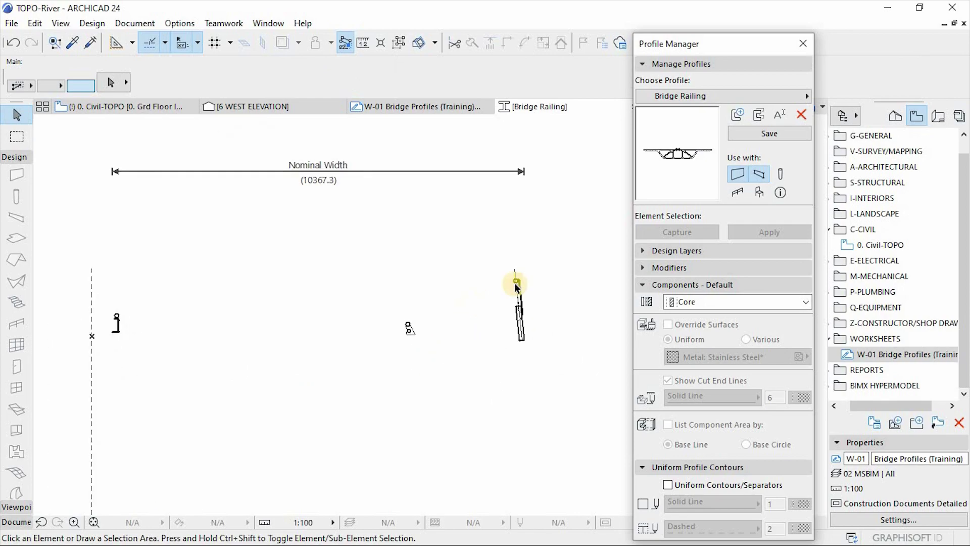
scroll(518, 298, up, 3)
scroll(519, 307, up, 2)
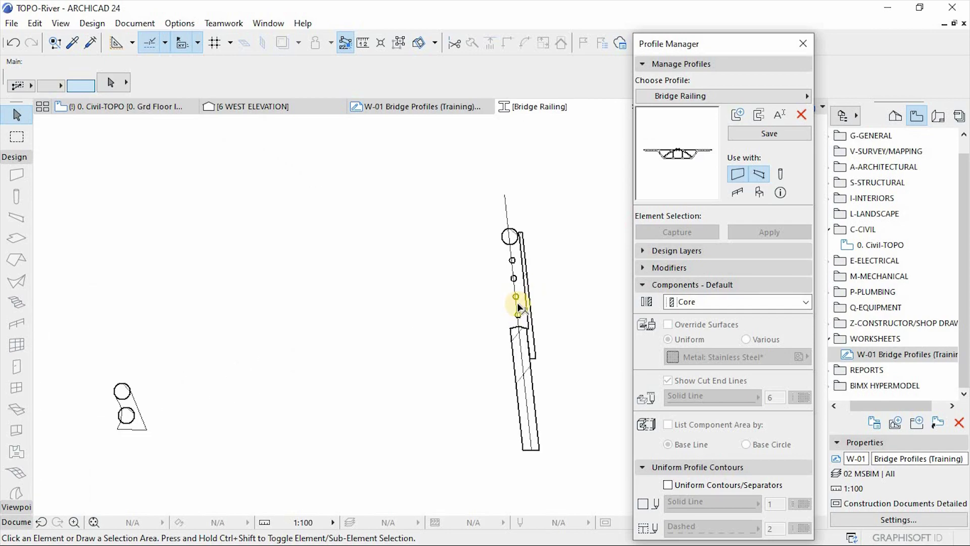
scroll(539, 265, up, 3)
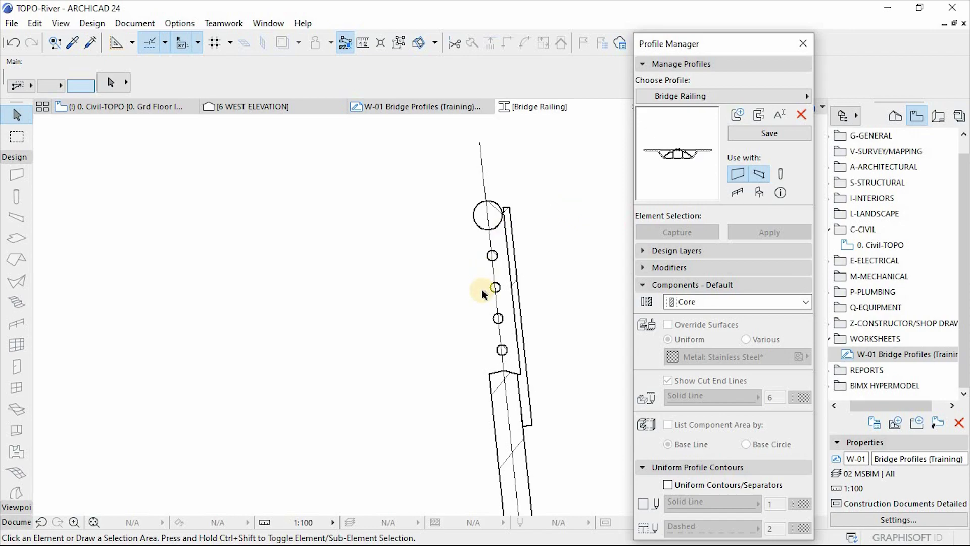
Save the changes made to the Bridge Railing profile.
click(512, 244)
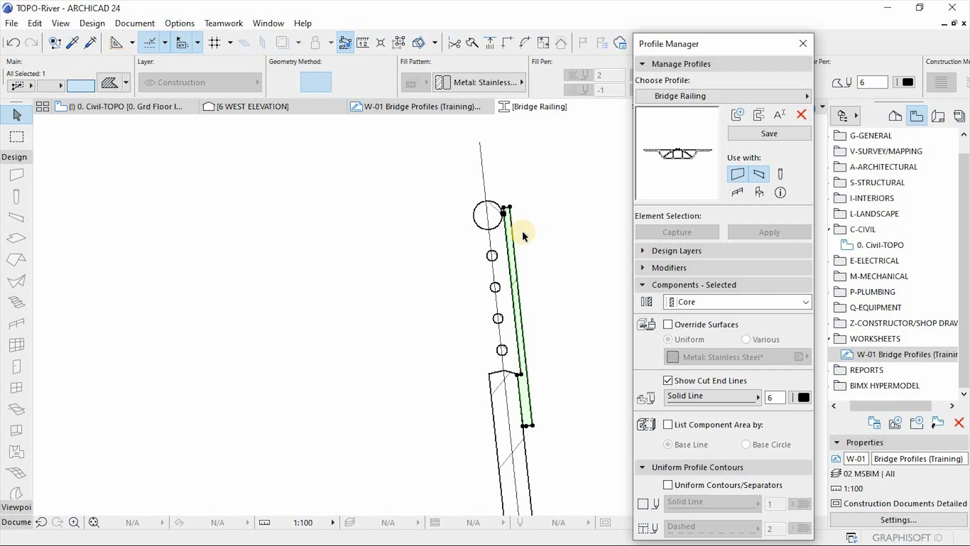
click(756, 117)
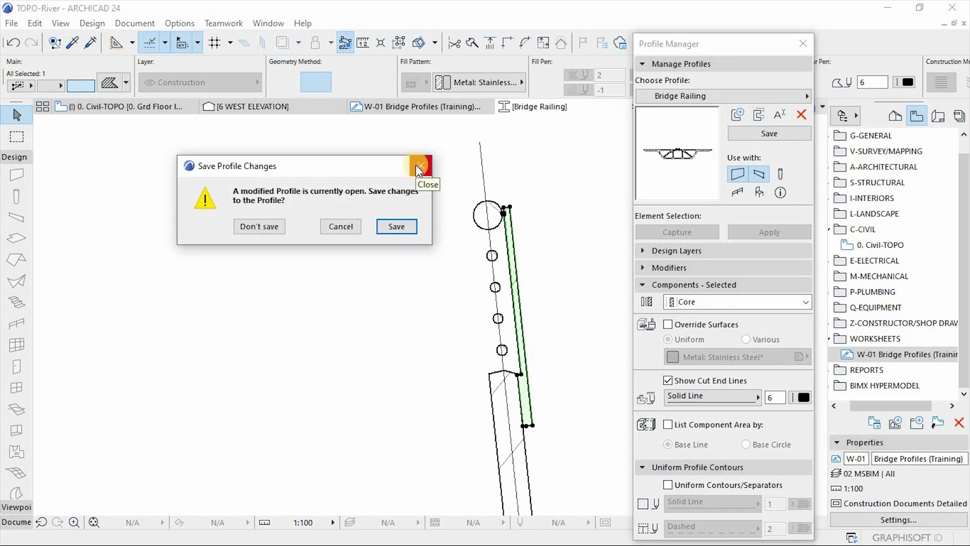
click(418, 166)
click(752, 135)
Duplicate the Bridge Railing profile under the name Bridge Railing Support.
click(760, 114)
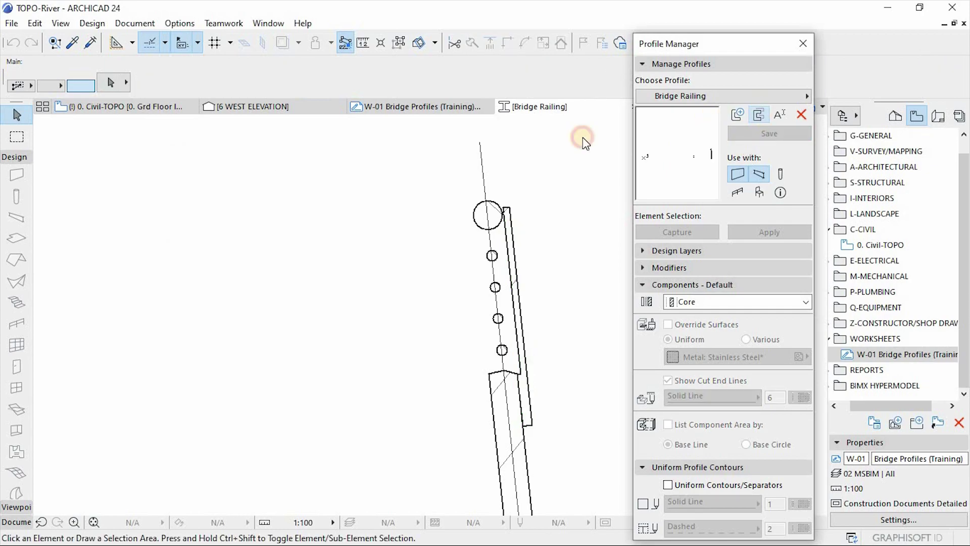
click(466, 199)
click(443, 202)
double_click(444, 201)
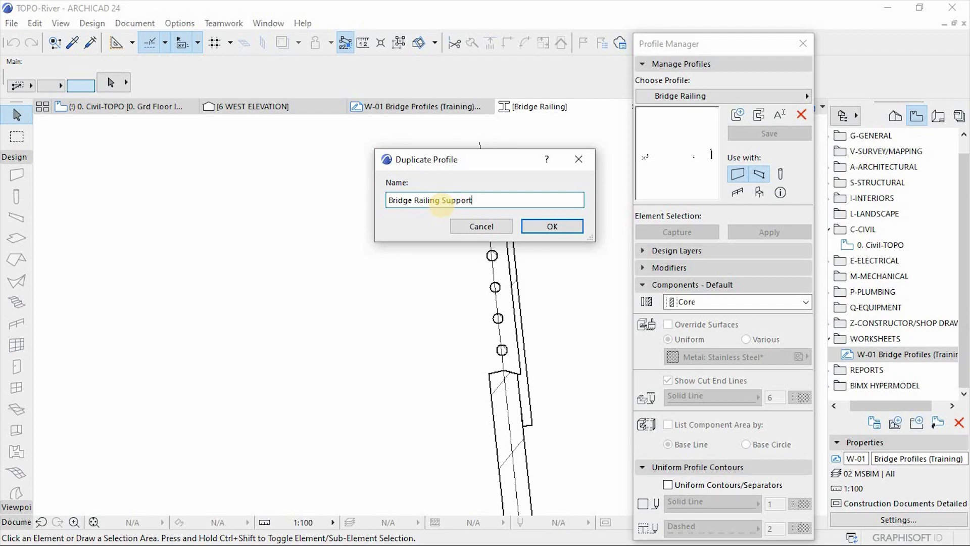
text(Support)
key(Return)
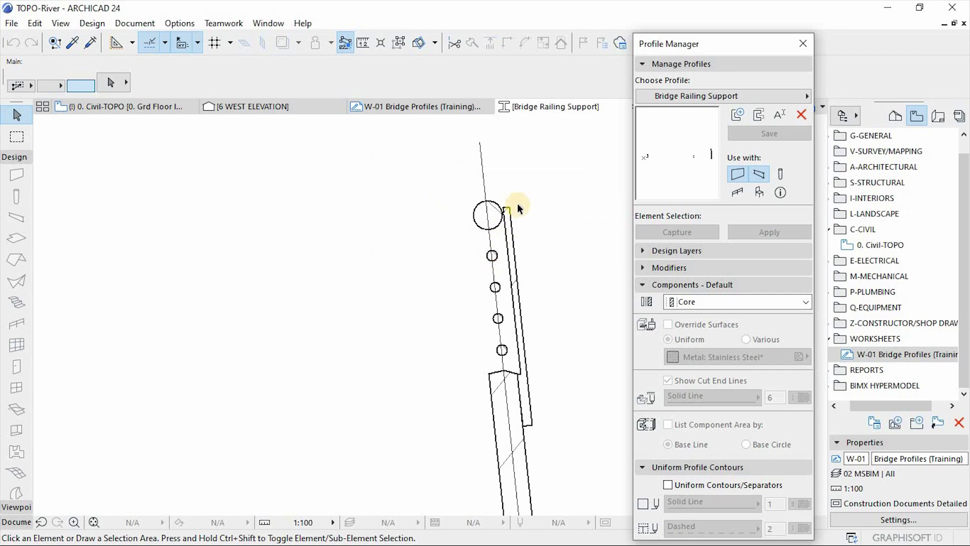
Delete the round pipes, thin axis line and lower panel of the outer railing, keeping its slanted support post.
scroll(510, 192, down, 1)
middle_drag(509, 192, 502, 139)
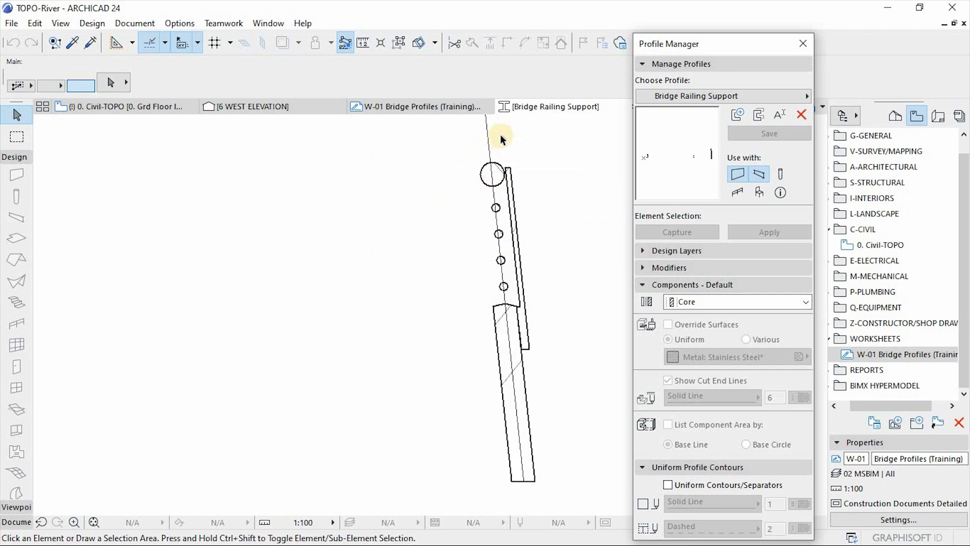
click(500, 134)
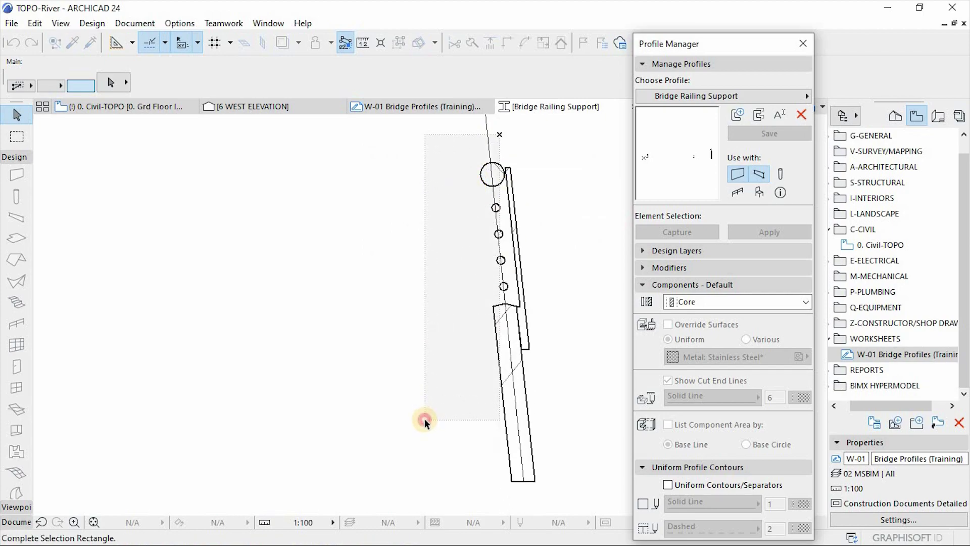
click(424, 420)
key(Delete)
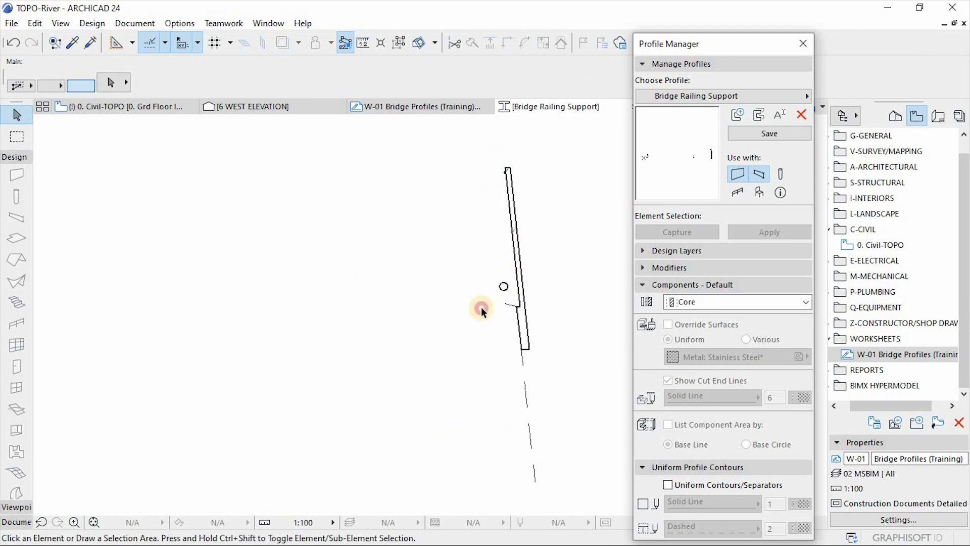
click(511, 306)
key(Delete)
Delete the dashed line running below the outer railing's slanted support post.
click(524, 379)
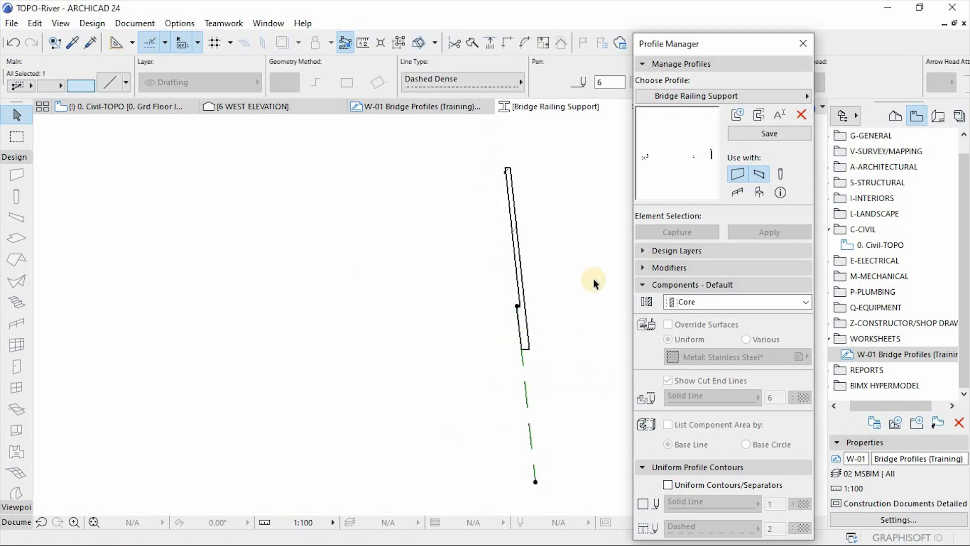
scroll(593, 278, down, 5)
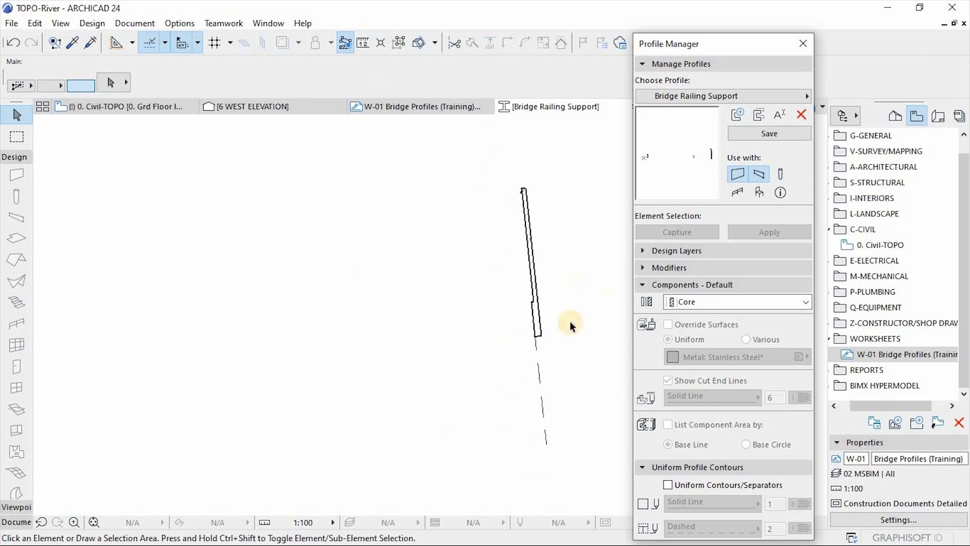
click(397, 340)
scroll(329, 337, up, 3)
drag(465, 373, 260, 405)
click(337, 185)
click(342, 292)
click(434, 301)
Delete the round pipe on top of the railing support by the centreline.
scroll(434, 316, down, 6)
scroll(561, 319, down, 2)
scroll(444, 318, up, 8)
scroll(164, 295, up, 7)
click(182, 237)
click(228, 198)
click(217, 230)
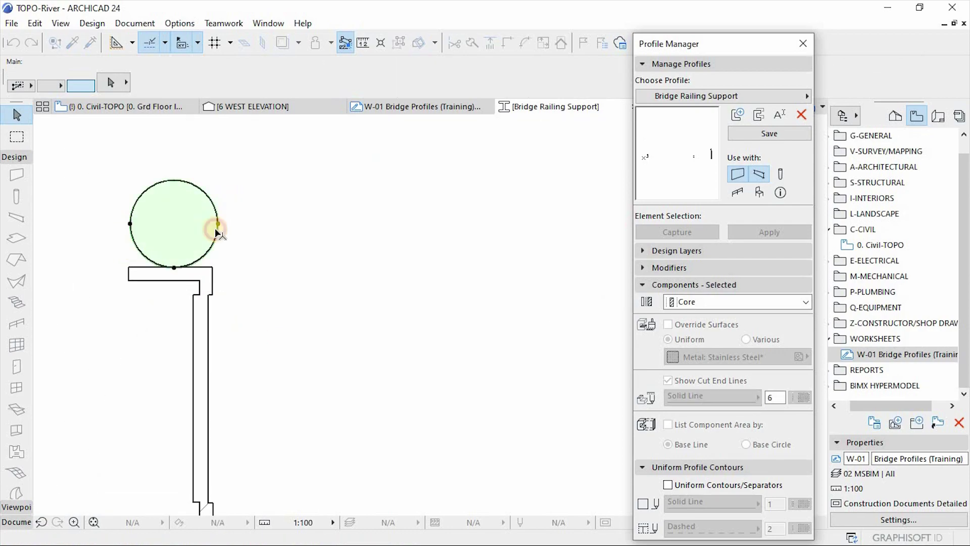
key(Delete)
Delete both round pipes from the two-pipe railing's bracket.
scroll(143, 303, down, 6)
scroll(556, 310, up, 5)
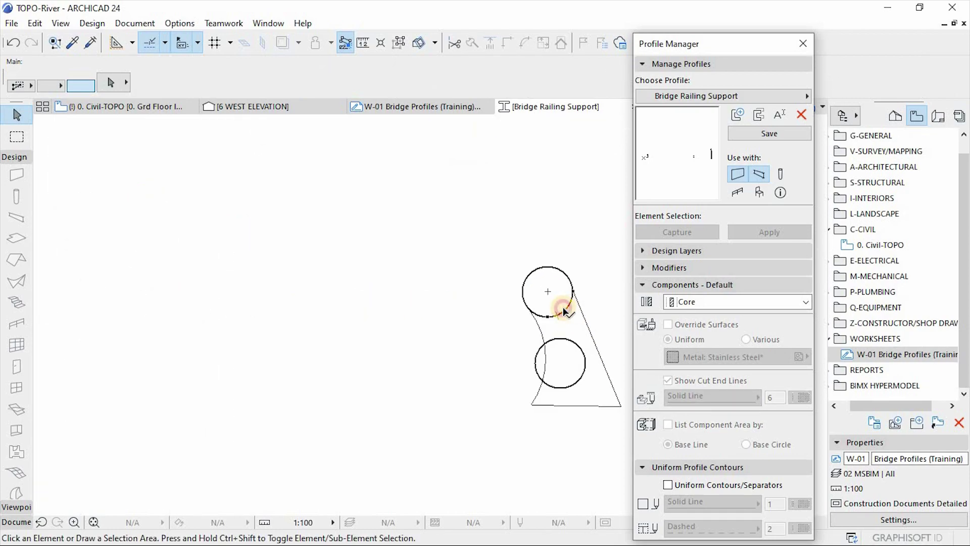
click(563, 309)
shift+click(562, 348)
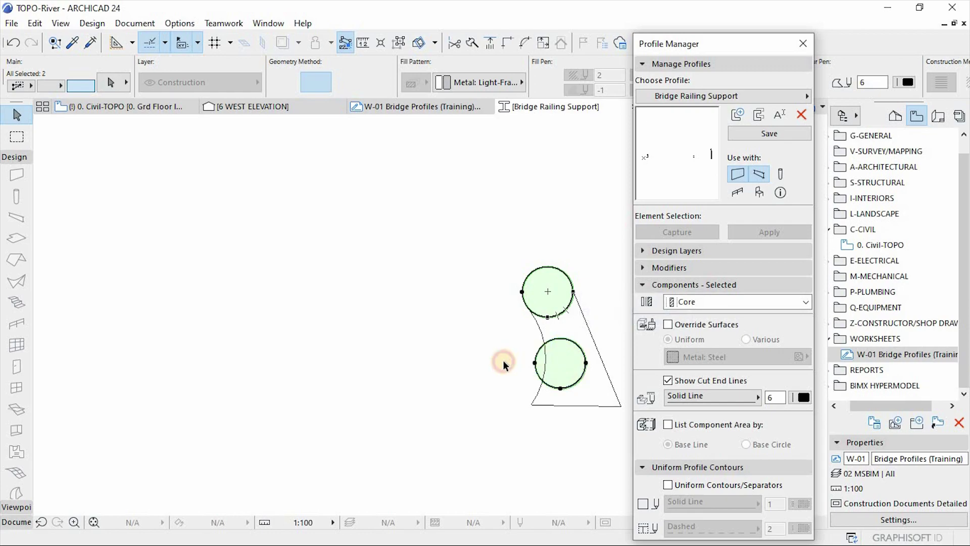
key(Delete)
Check the three remaining supports and save the Bridge Railing Support profile.
scroll(293, 323, down, 3)
scroll(274, 320, down, 3)
scroll(450, 310, up, 6)
scroll(456, 228, up, 2)
scroll(498, 274, down, 5)
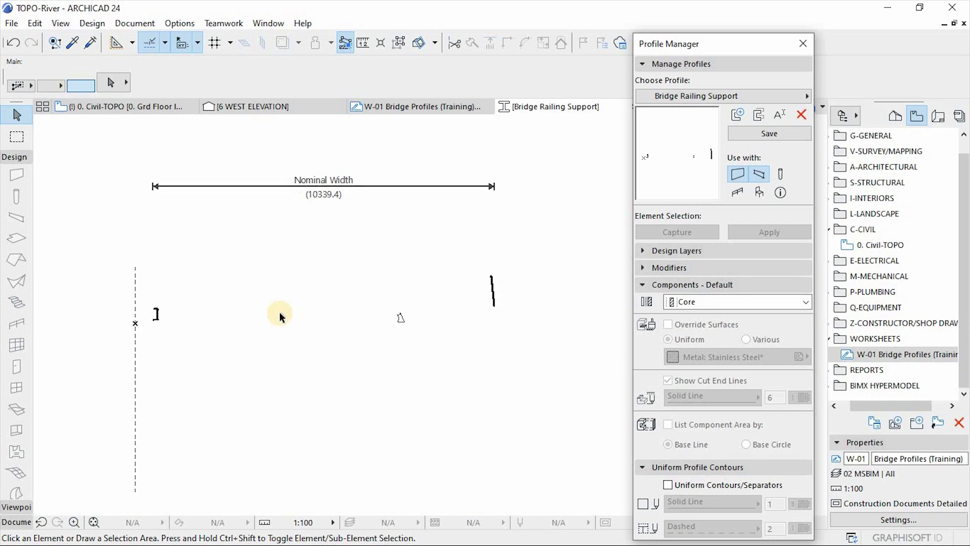
scroll(141, 311, up, 2)
click(764, 140)
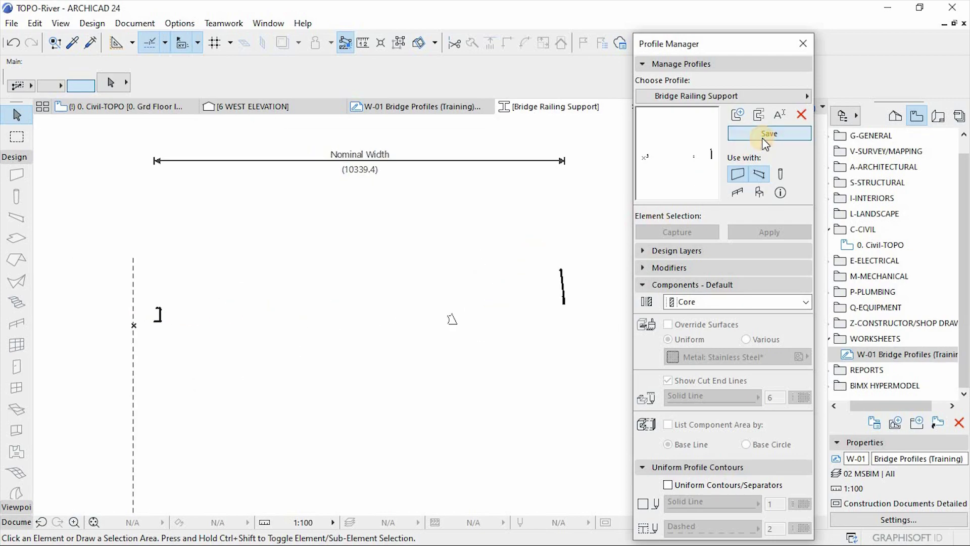
Fill the closed bracket outline using the fill settings picked up from the slanted support post, and save the profile.
scroll(426, 306, down, 1)
scroll(468, 302, up, 3)
scroll(424, 315, up, 4)
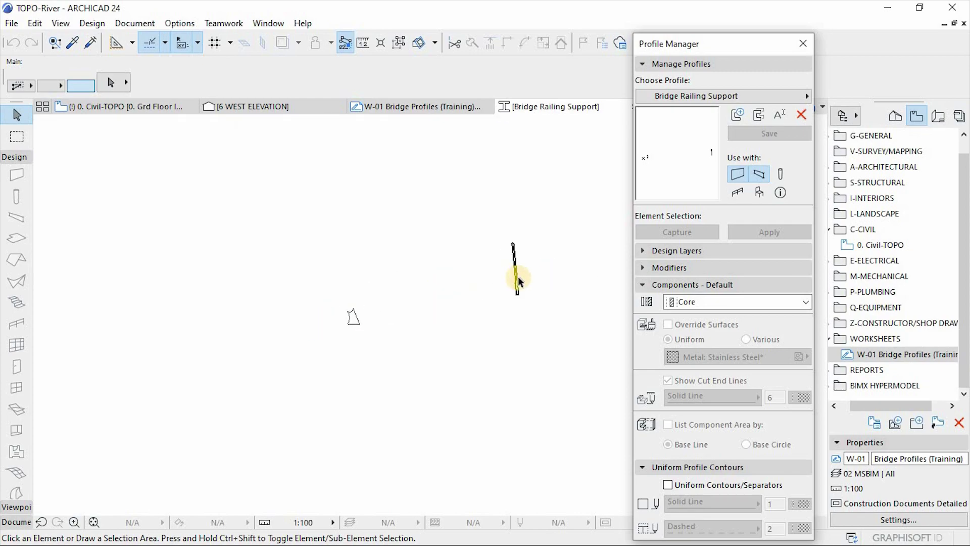
scroll(517, 277, up, 4)
alt+click(542, 272)
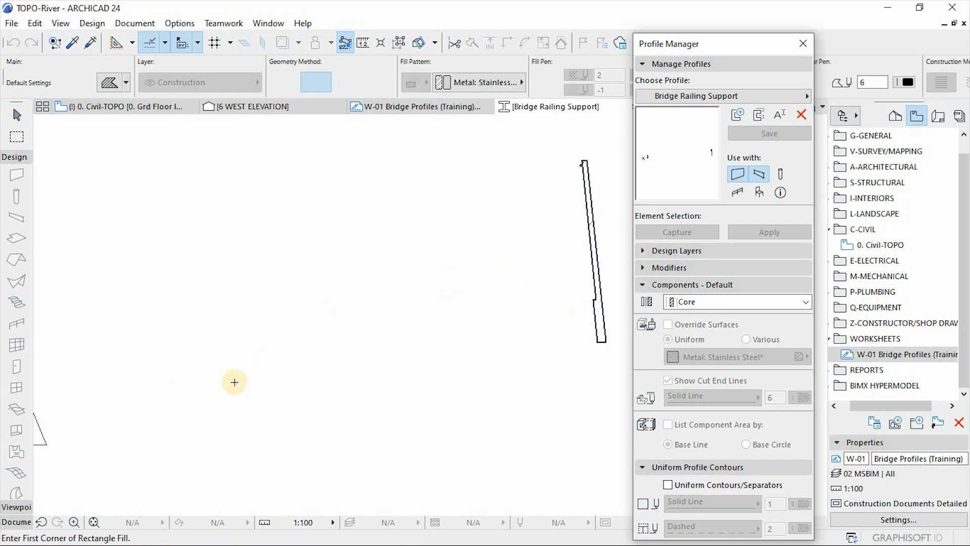
scroll(179, 385, down, 3)
scroll(200, 389, up, 3)
click(201, 390)
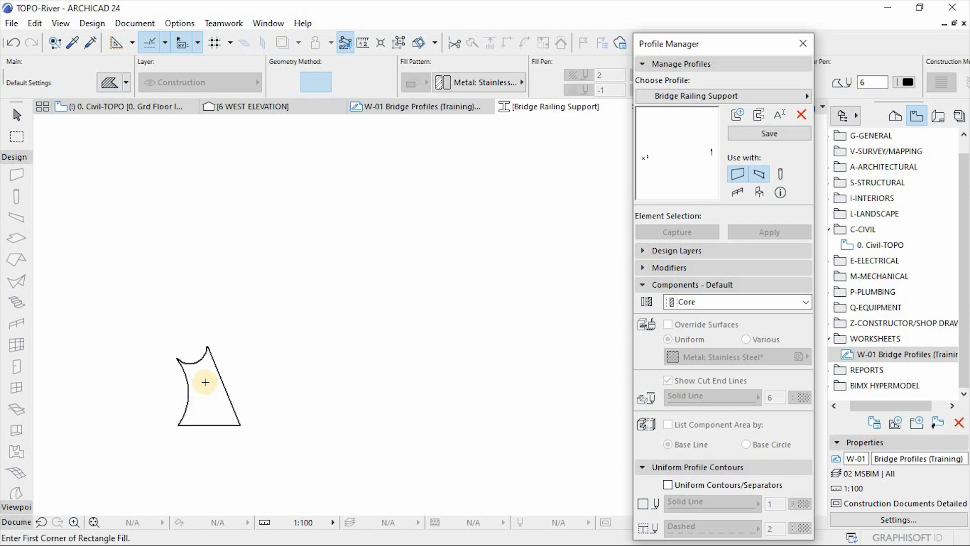
click(762, 135)
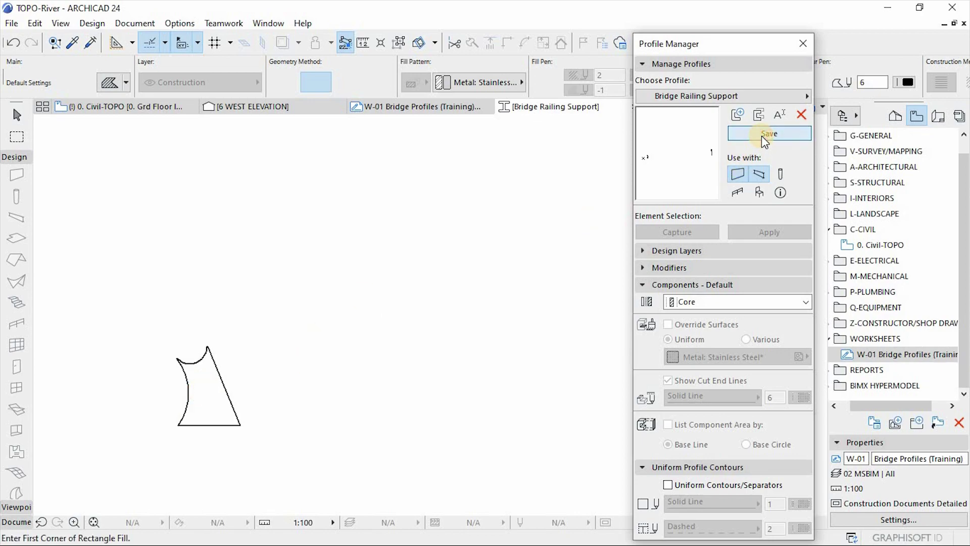
Mirror a copy of all three railing supports about the vertical centreline through the profile origin.
scroll(414, 280, down, 5)
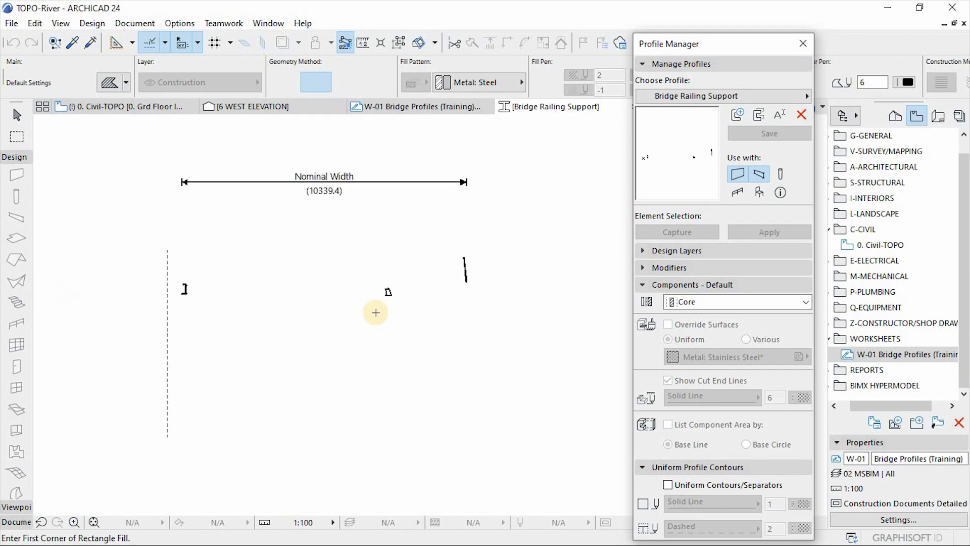
click(16, 114)
click(507, 243)
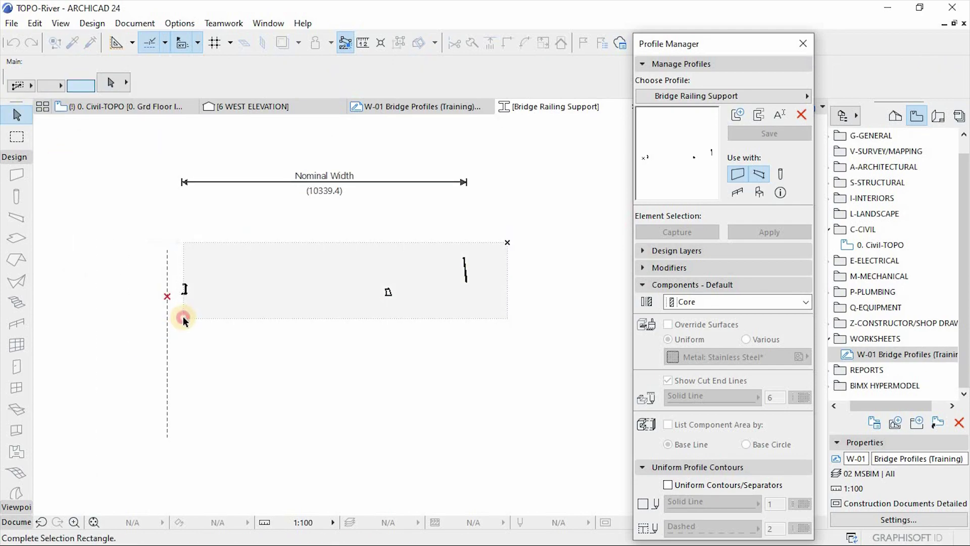
click(182, 316)
key(ctrl+shift+m)
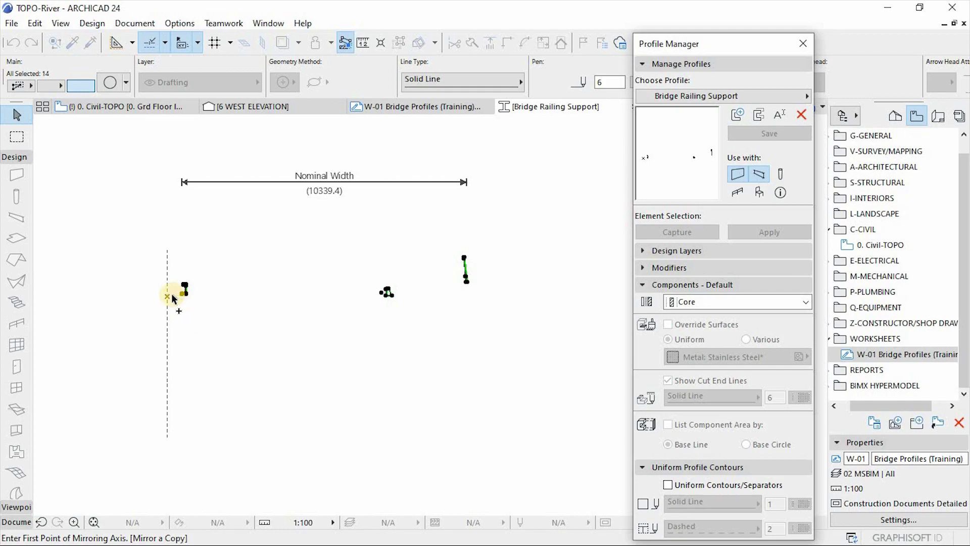
click(168, 296)
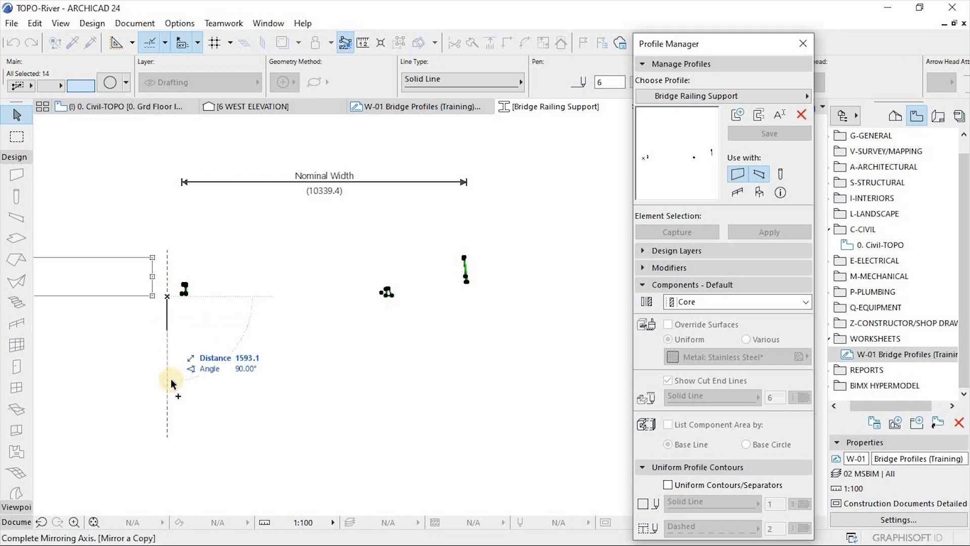
click(167, 404)
scroll(273, 356, down, 2)
scroll(380, 350, up, 1)
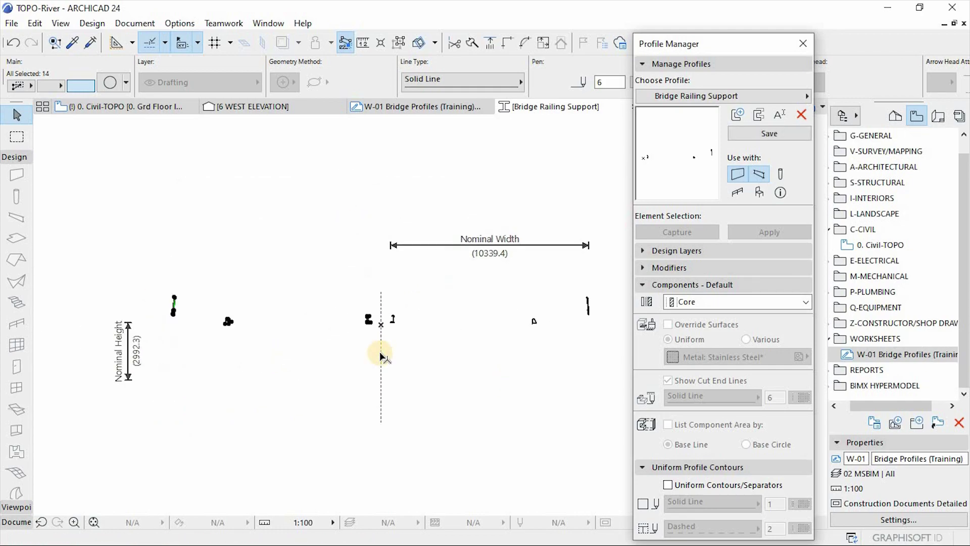
click(501, 353)
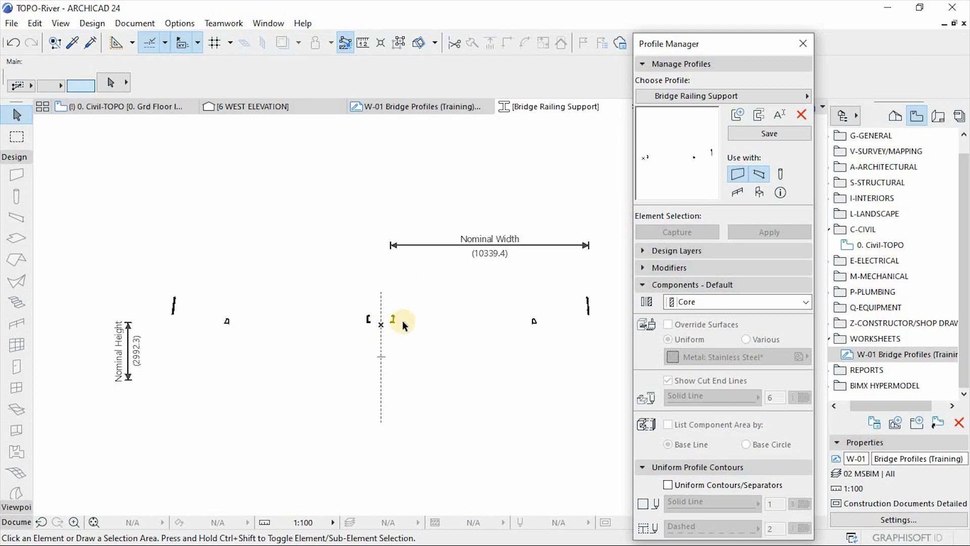
scroll(385, 323, up, 1)
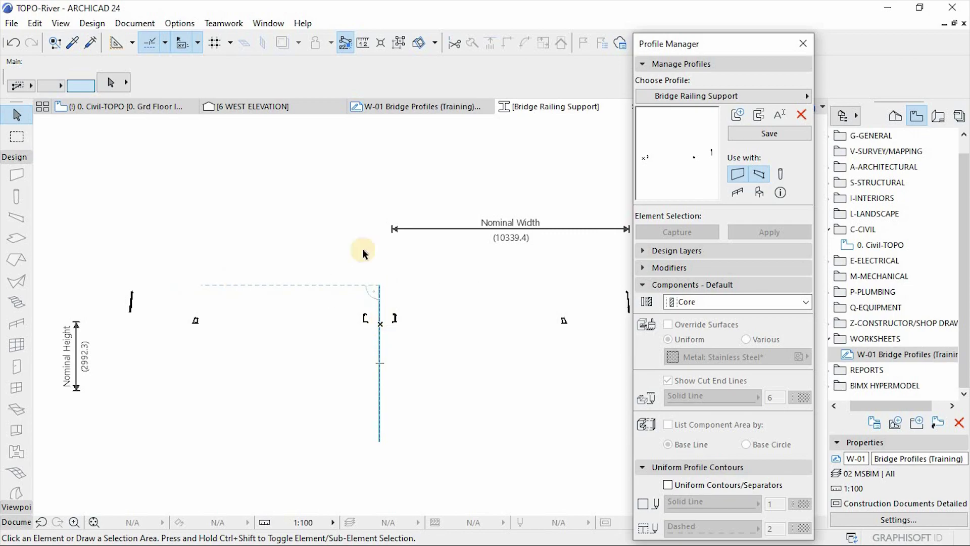
Save the mirrored Bridge Railing Support profile and open the Bridge Railing profile for editing.
click(745, 135)
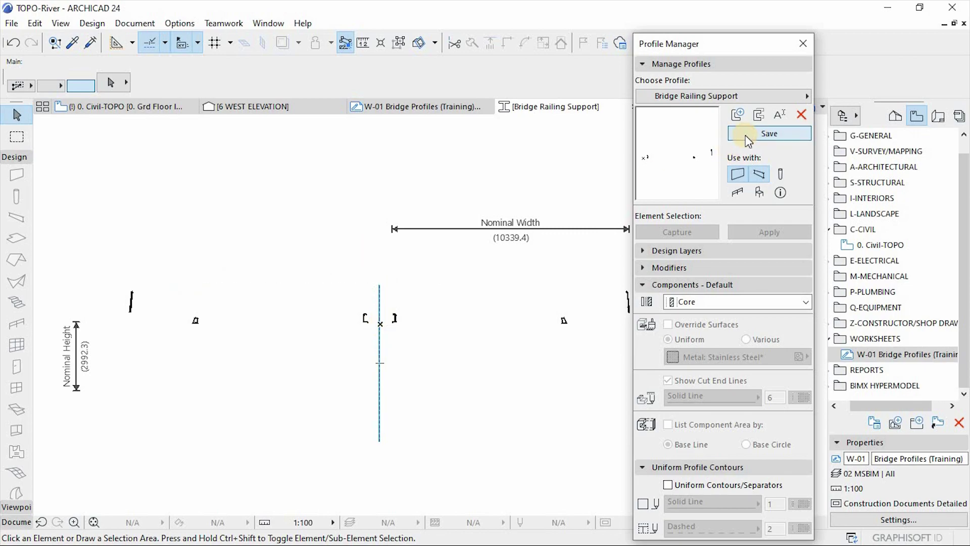
click(743, 94)
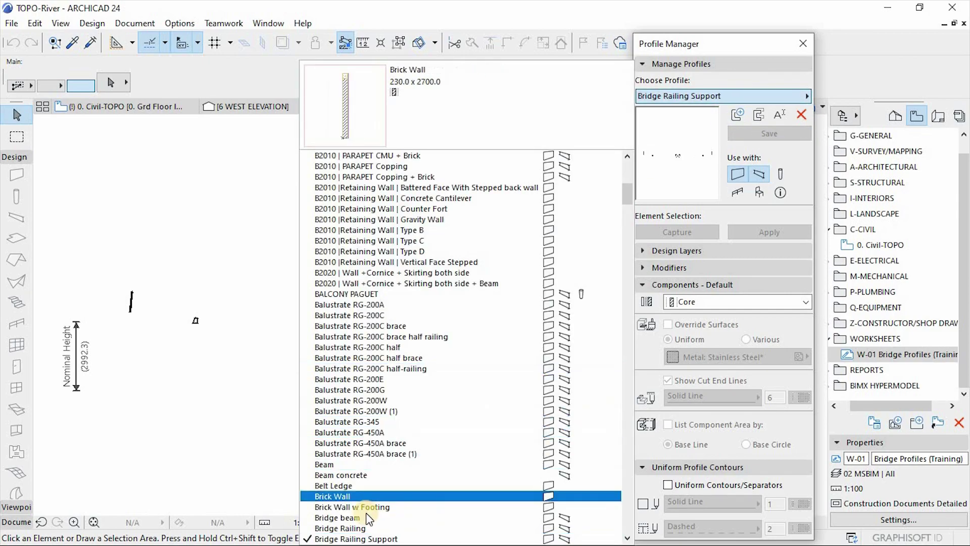
click(340, 528)
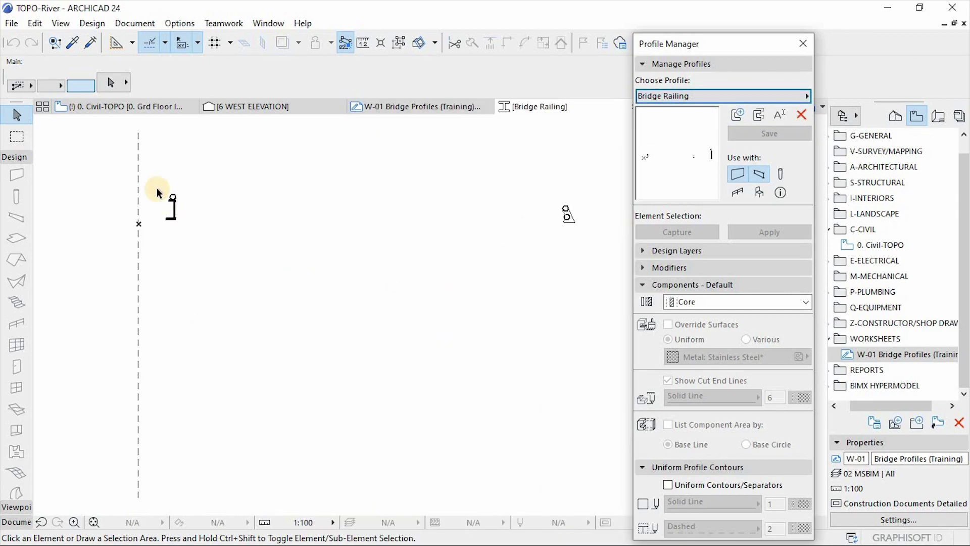
Delete the support bracket beneath the single-pipe railing nearest the profile origin.
scroll(158, 193, up, 6)
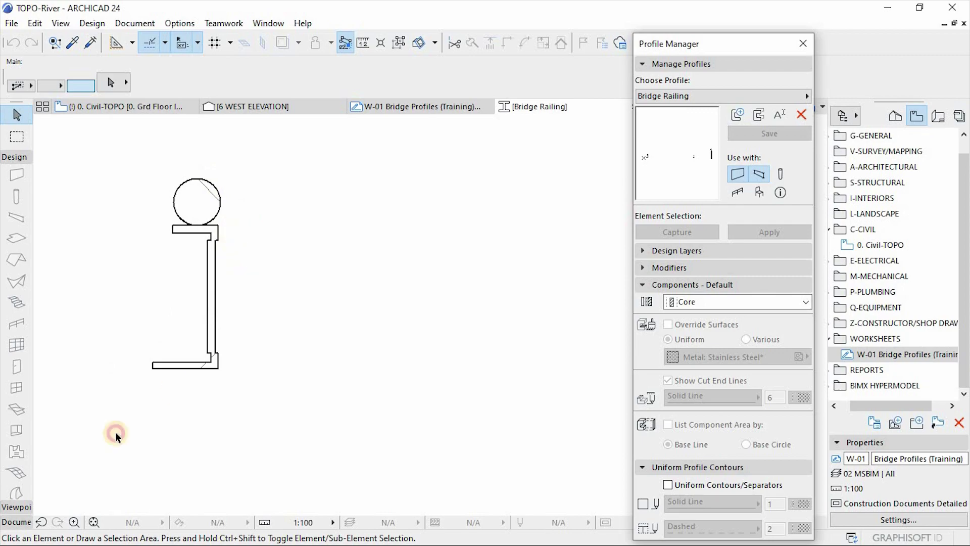
drag(152, 412, 270, 354)
key(Delete)
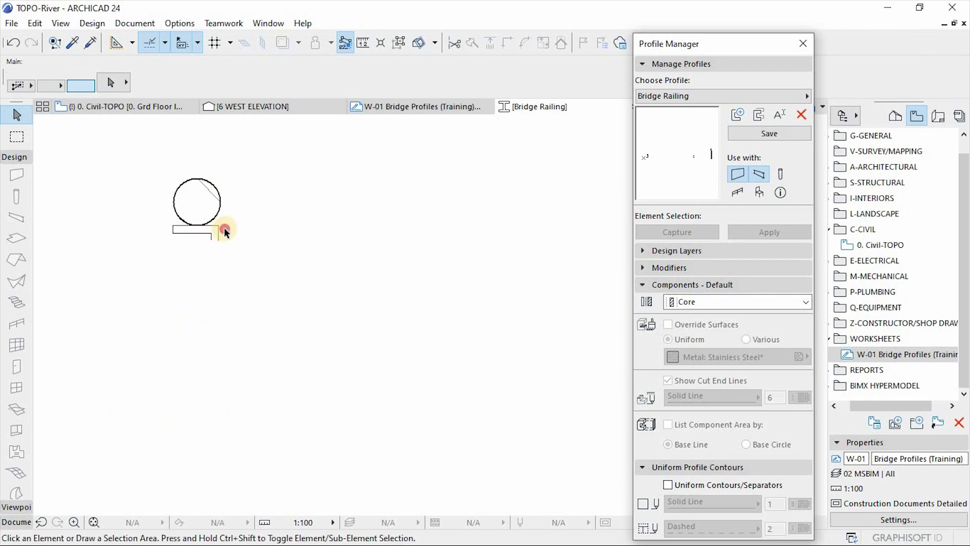
click(224, 228)
click(185, 243)
key(Delete)
Delete the leftover bracket outline lines under the single round pipe, keeping only the pipe.
scroll(172, 220, up, 3)
click(181, 230)
click(180, 260)
click(187, 233)
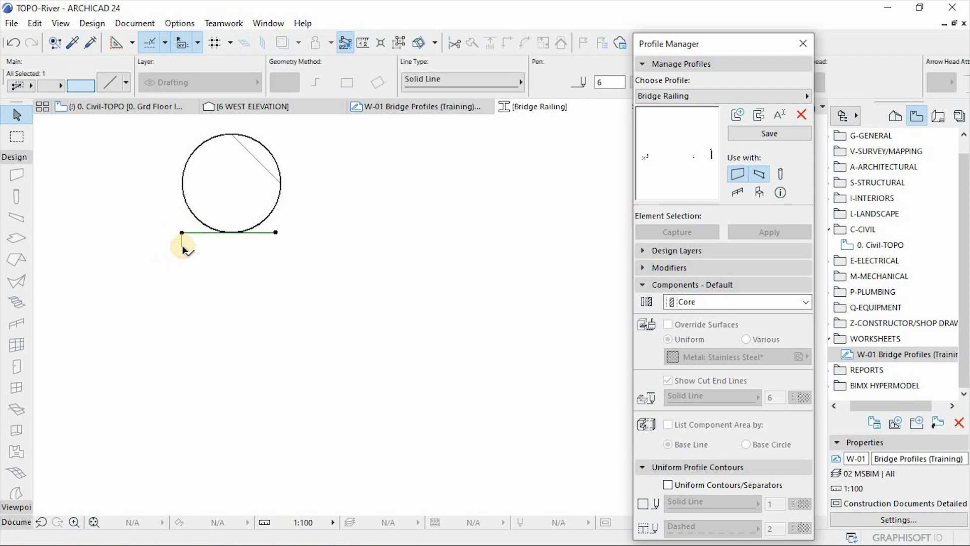
click(191, 226)
click(167, 250)
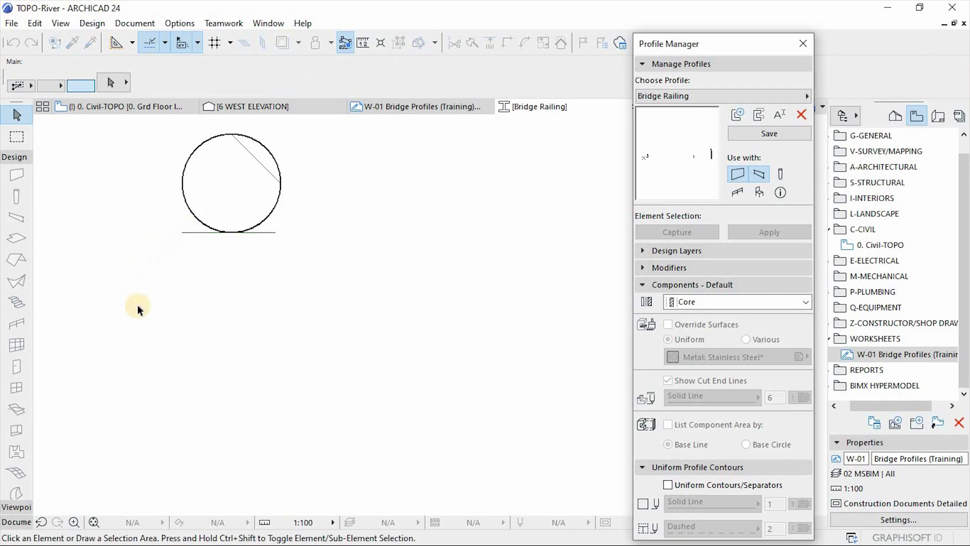
key(Delete)
Delete the triangular bracket outline around the two-pipe railing, keeping both round pipes.
scroll(134, 311, down, 5)
scroll(292, 319, up, 2)
scroll(358, 316, up, 8)
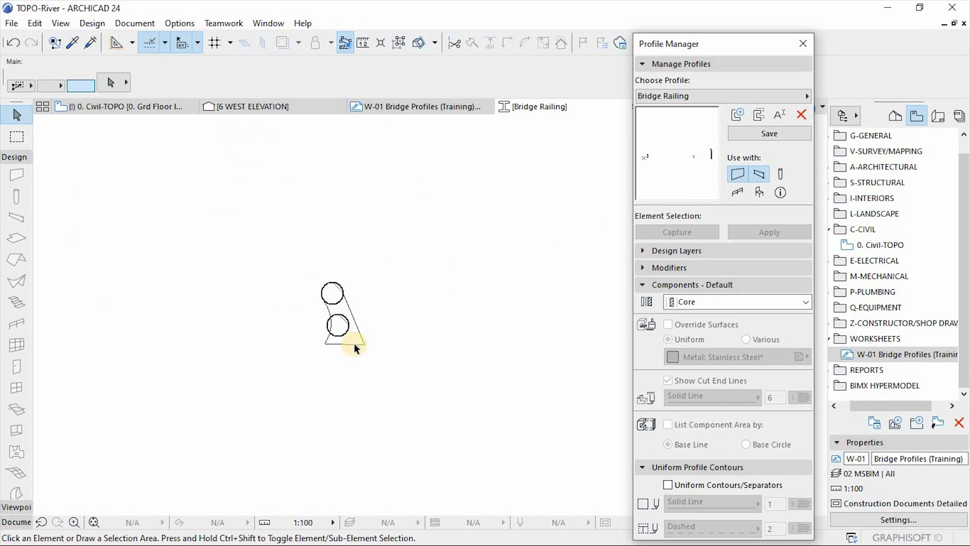
click(344, 376)
key(Delete)
click(232, 363)
click(201, 277)
key(Delete)
Delete the slanted support post beside the outer railing and save the Bridge Railing profile.
scroll(201, 277, down, 5)
scroll(483, 174, up, 5)
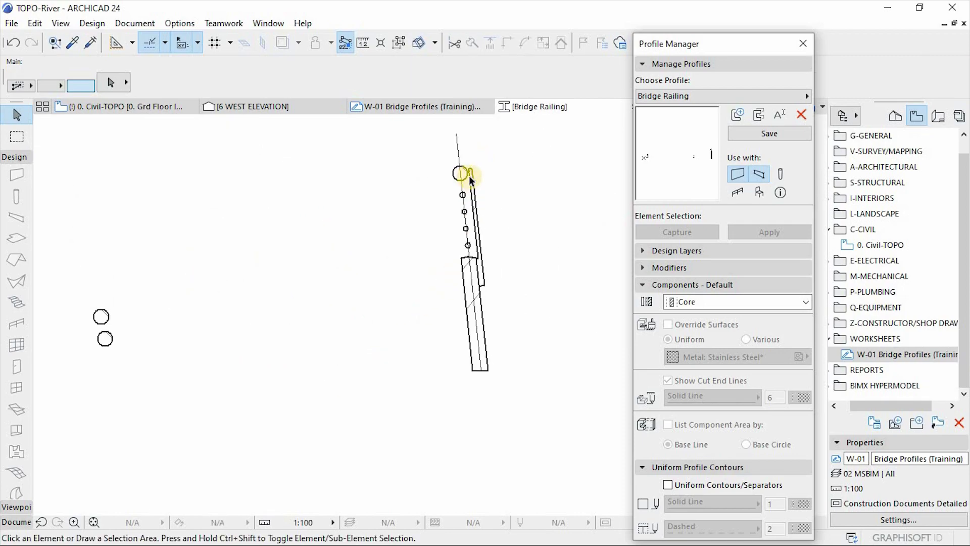
click(489, 211)
key(Escape)
click(478, 197)
key(Delete)
scroll(514, 205, down, 4)
click(764, 136)
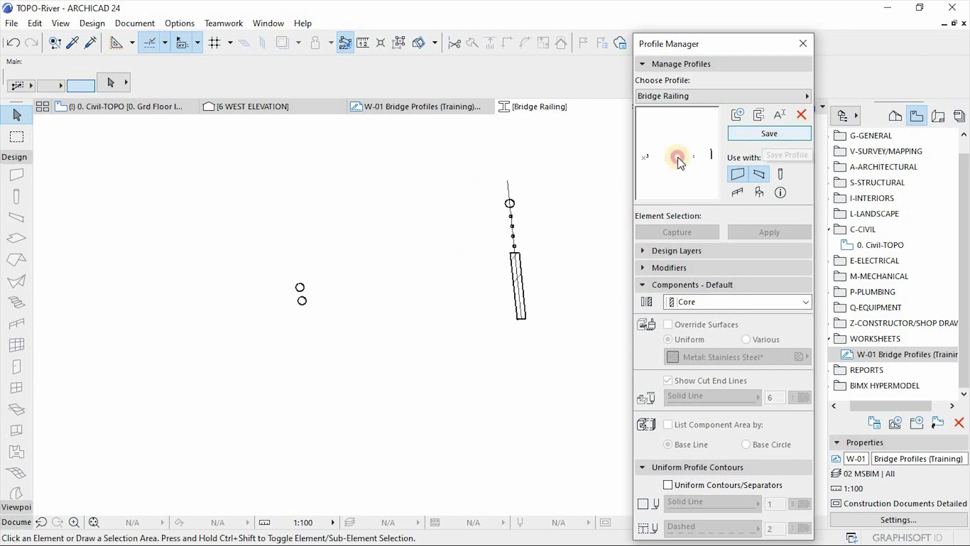
Mirror a copy of all Bridge Railing profile elements about the vertical centreline through the profile origin.
scroll(543, 201, down, 4)
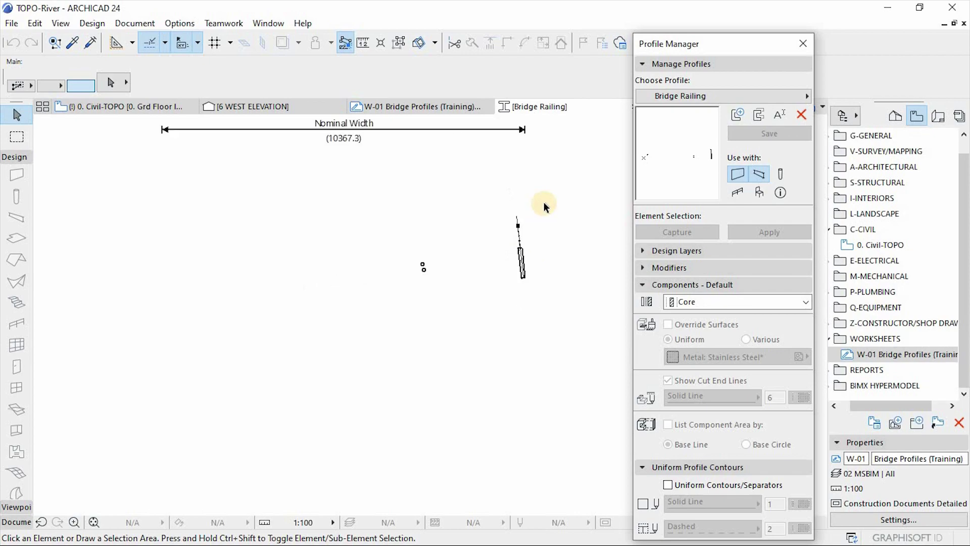
drag(248, 333, 205, 345)
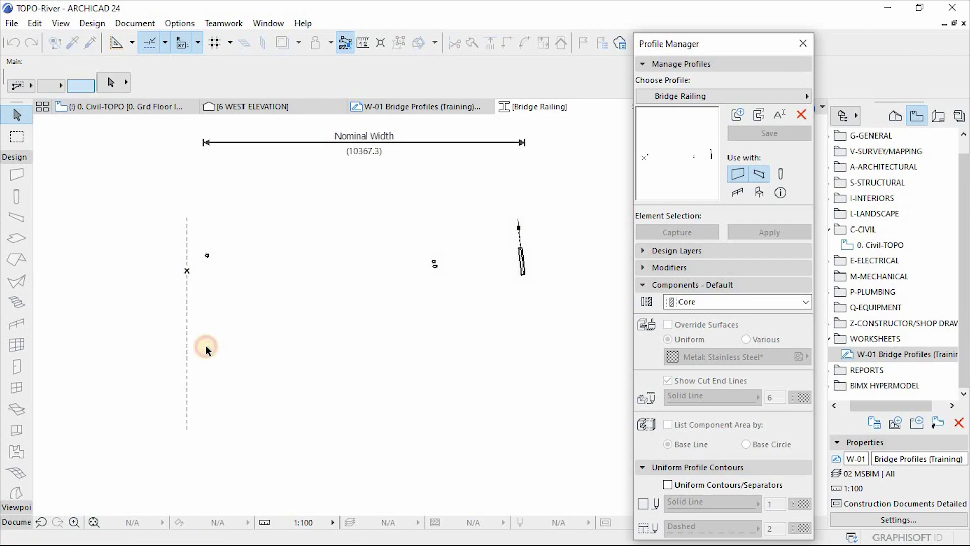
key(ctrl+alt+m)
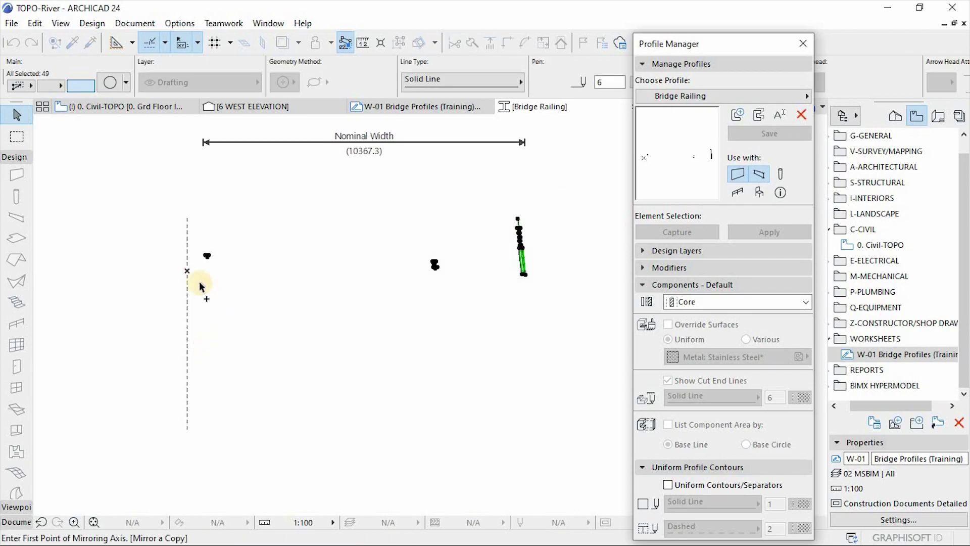
click(187, 271)
click(188, 403)
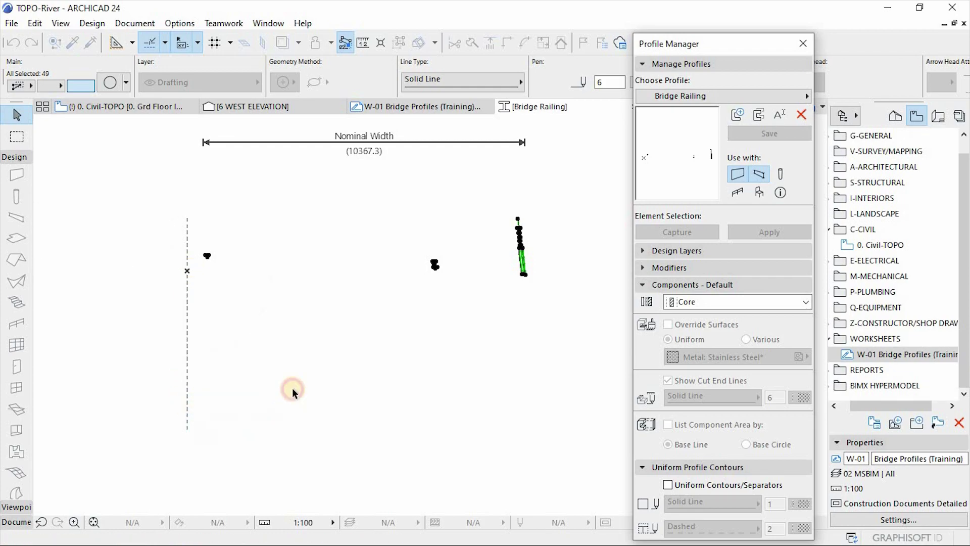
click(392, 372)
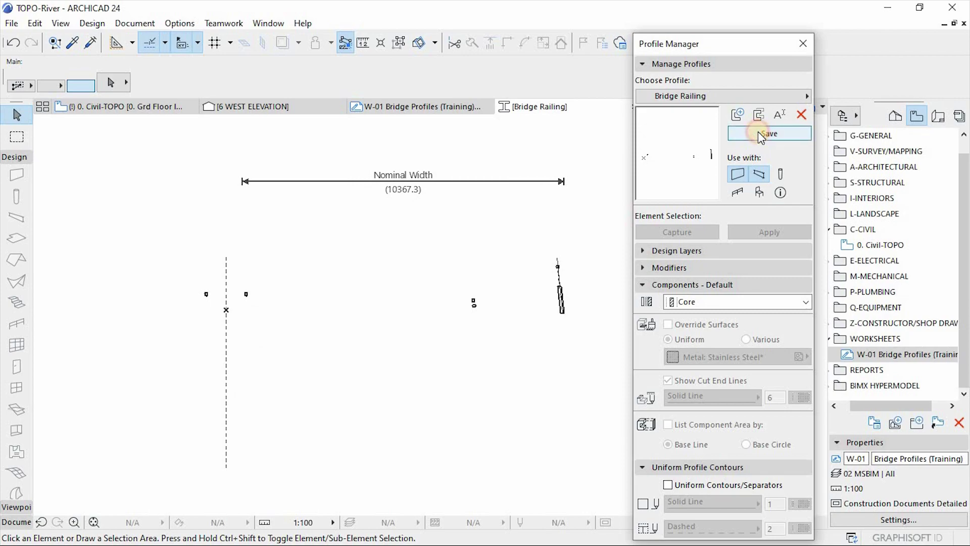
Save the mirrored Bridge Railing profile and return to the 3D view at the bridge's deck end.
click(803, 43)
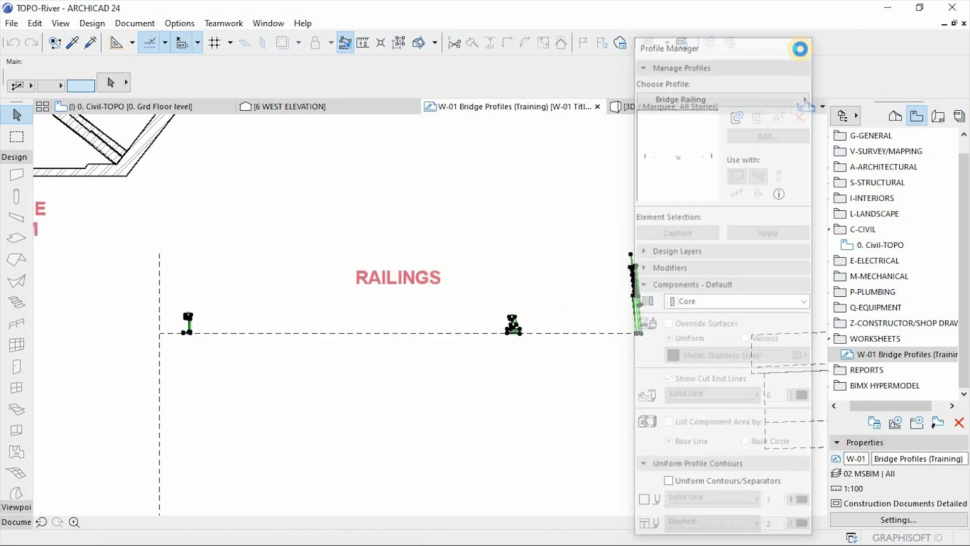
click(677, 107)
shift+middle_drag(525, 422, 359, 278)
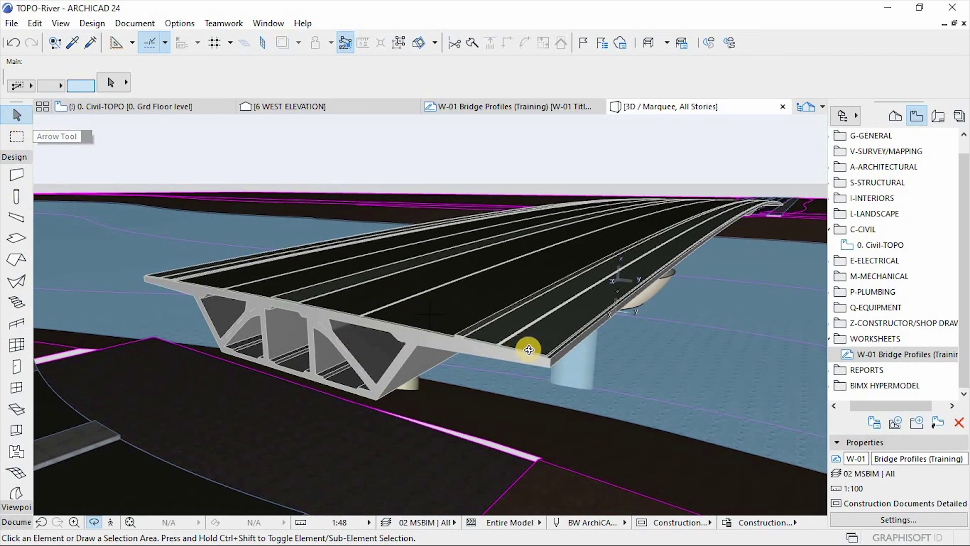
Make a copy of the bridge beam in place, using its outer deck corner as both reference and end point.
click(453, 302)
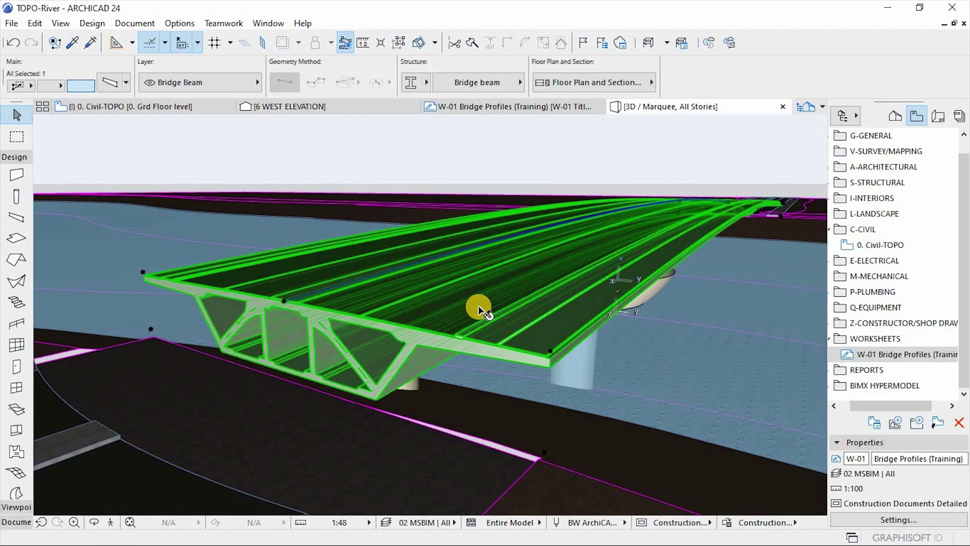
scroll(548, 353, up, 2)
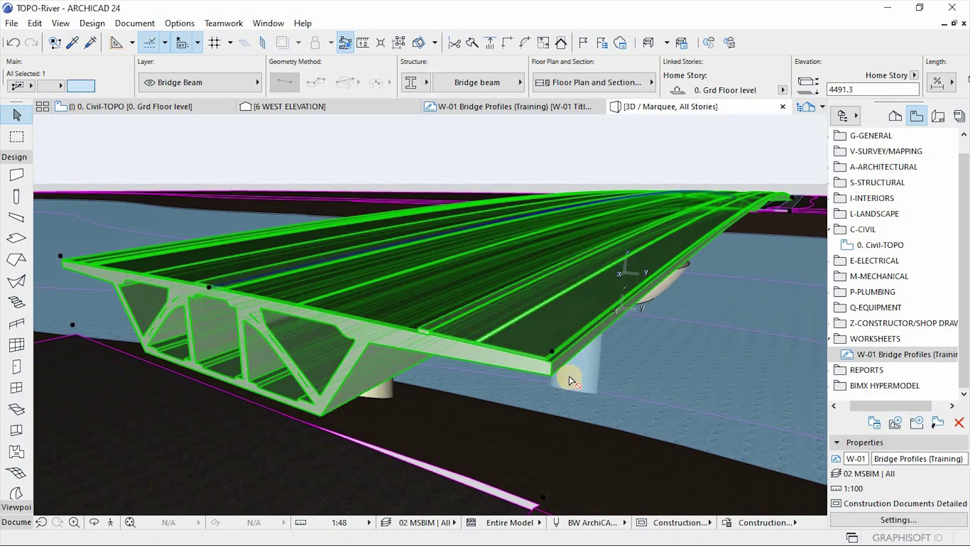
key(ctrl+shift+d)
click(553, 352)
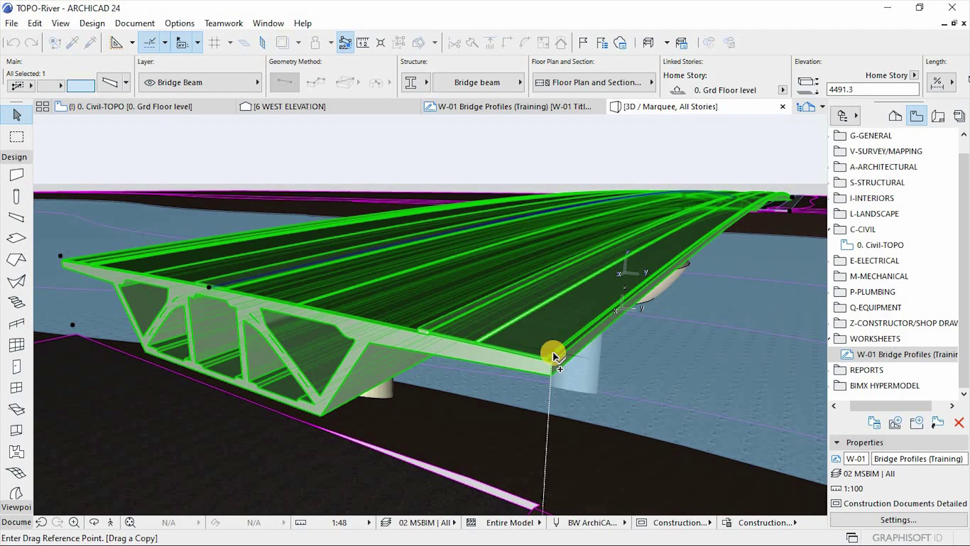
click(553, 352)
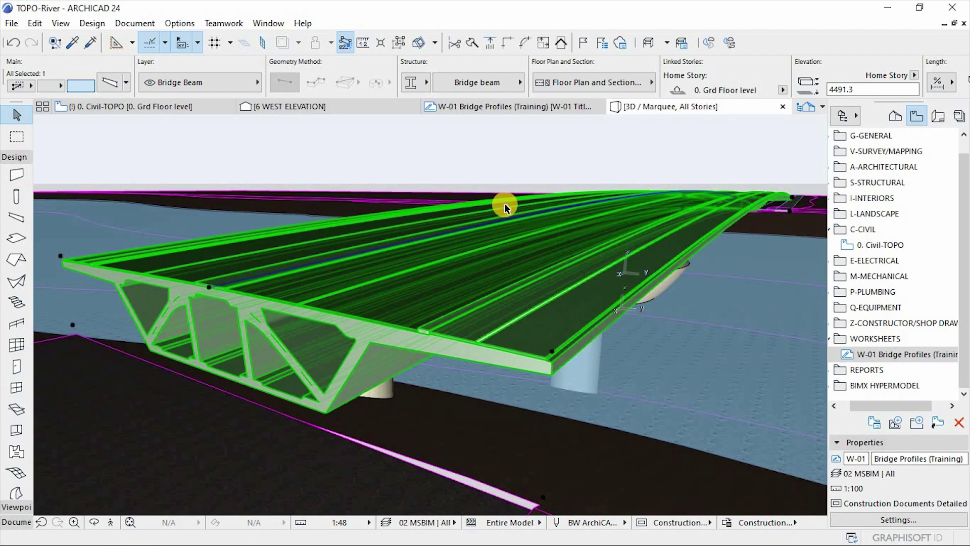
Change the copied bridge beam's profile to Bridge Railing.
click(496, 85)
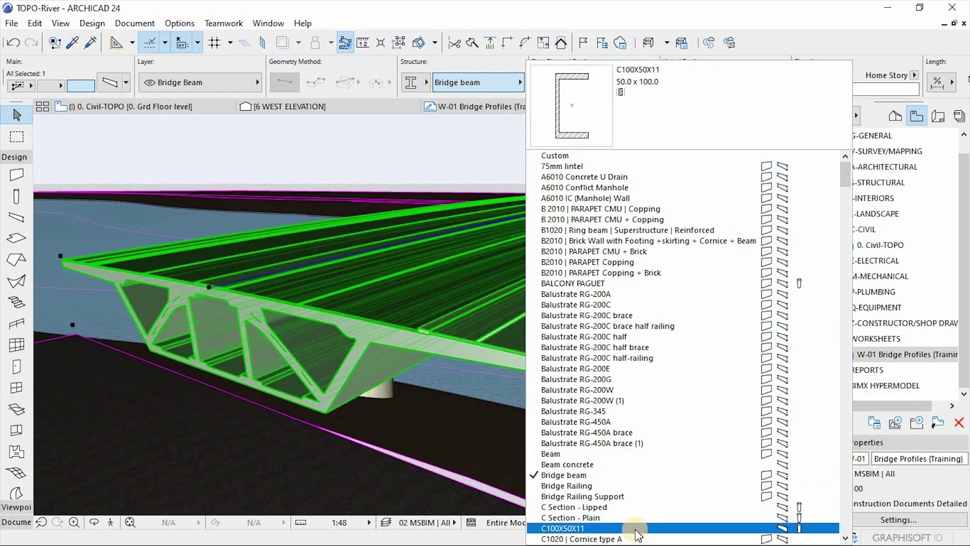
click(606, 485)
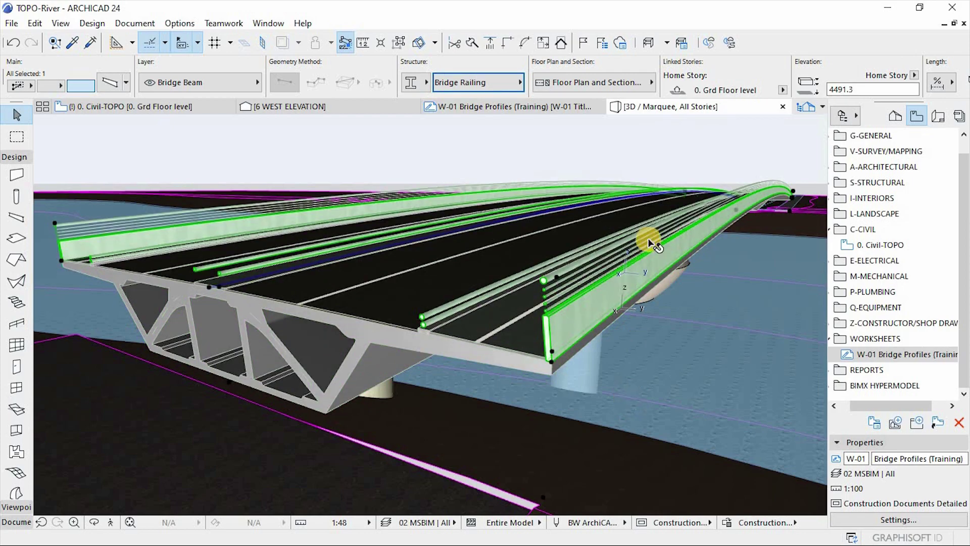
click(664, 145)
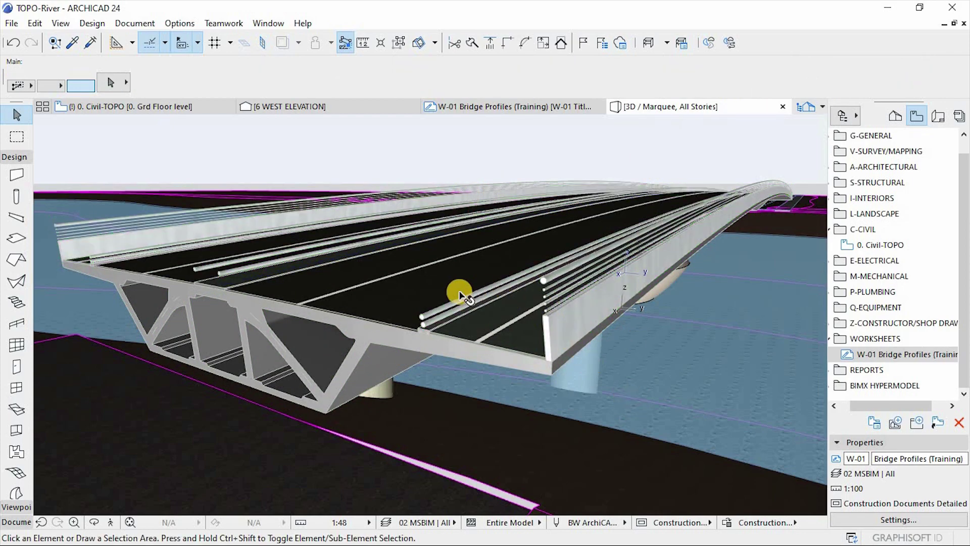
Make a copy of the Bridge Railing beam in place, referenced from its outer bottom corner.
scroll(457, 295, up, 2)
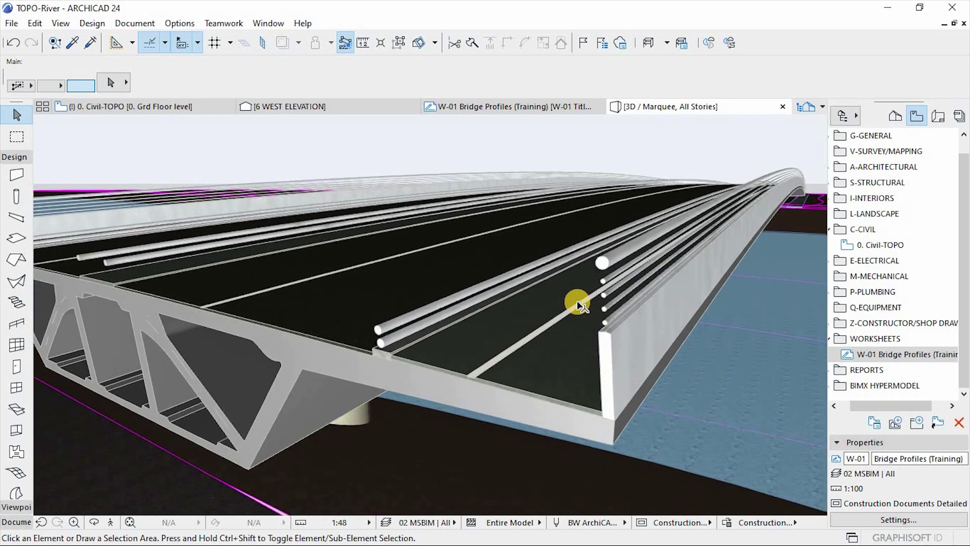
scroll(399, 327, up, 3)
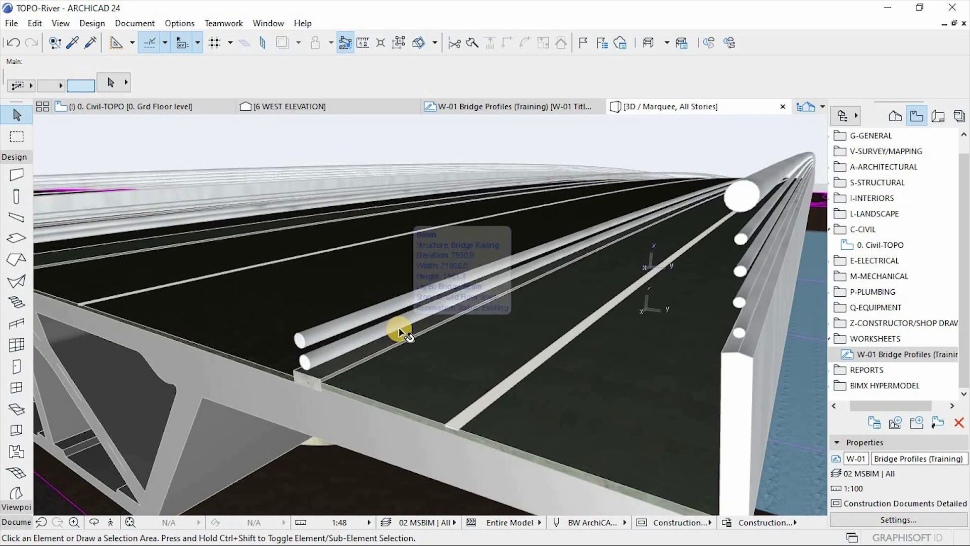
scroll(363, 361, down, 1)
scroll(361, 329, down, 1)
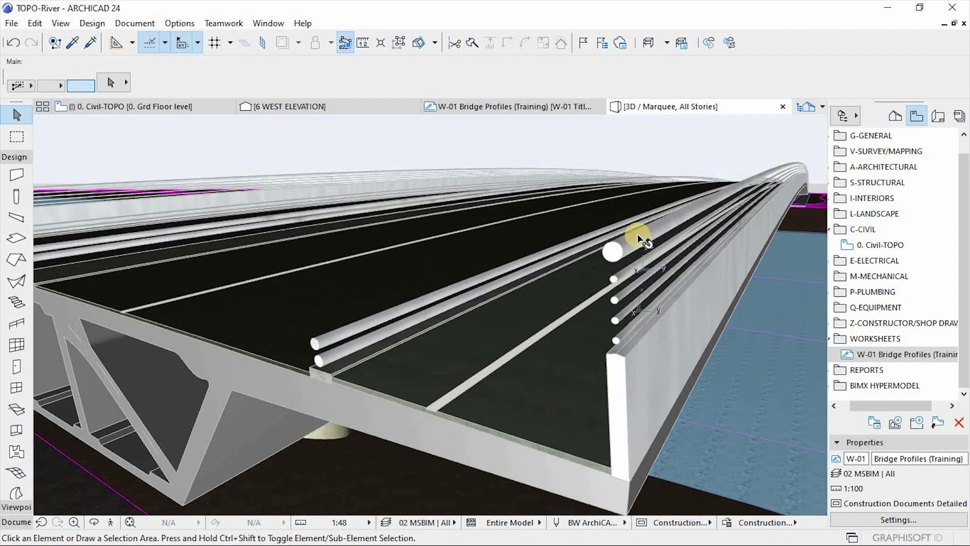
click(635, 362)
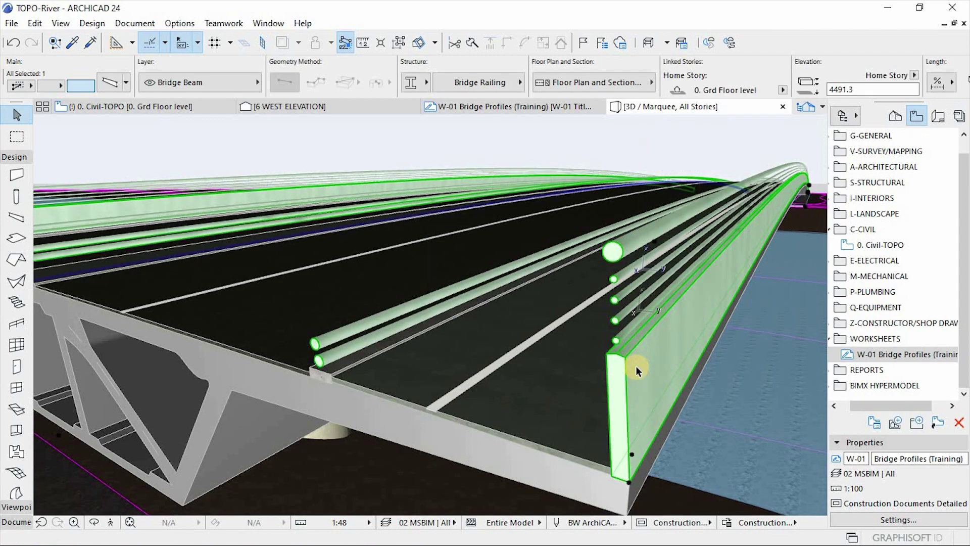
key(ctrl+shift+d)
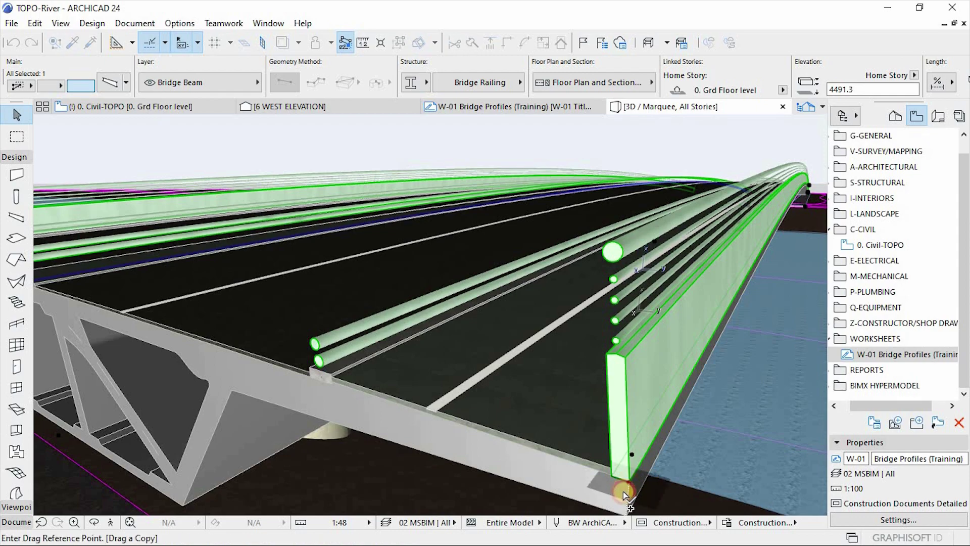
click(630, 488)
click(518, 136)
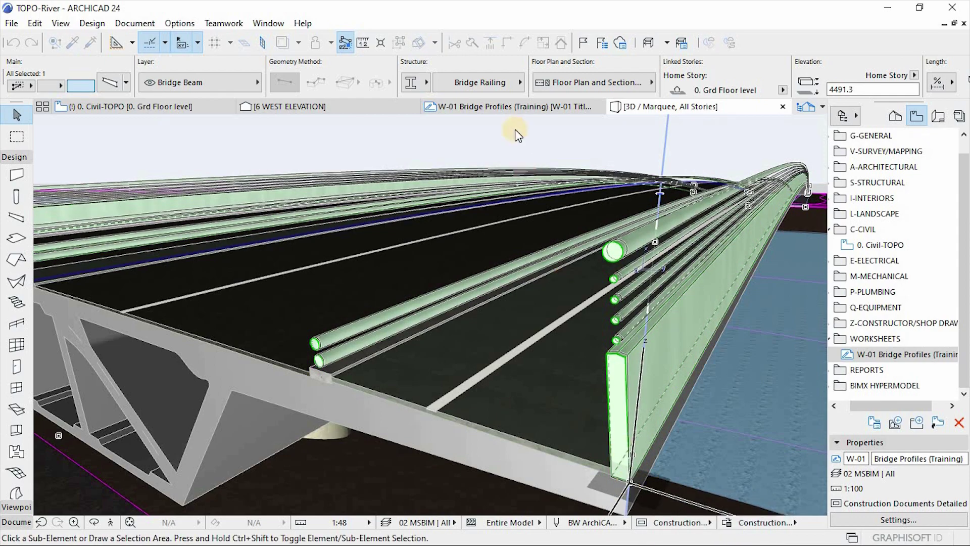
Change the copied railing beam's profile to Bridge Railing Support and check its fit against the railings.
click(496, 83)
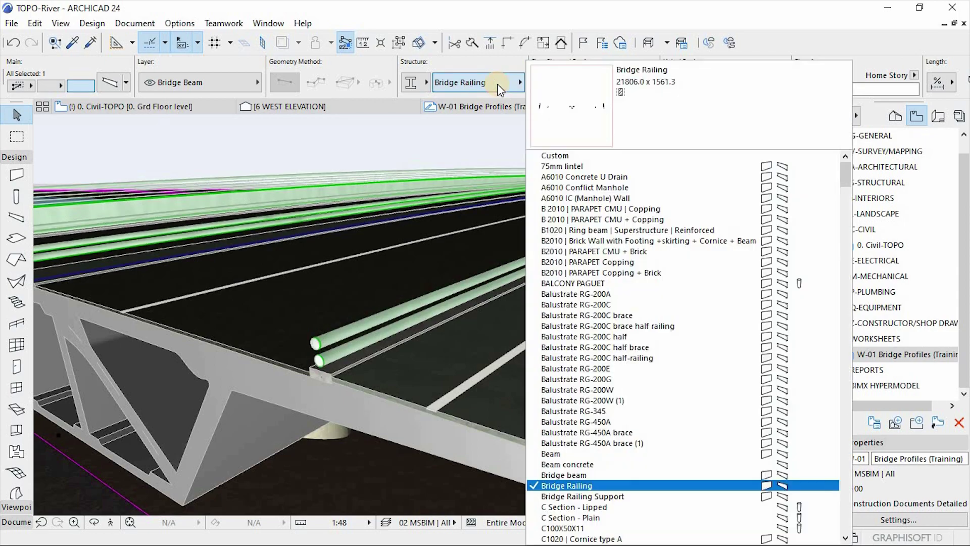
click(585, 496)
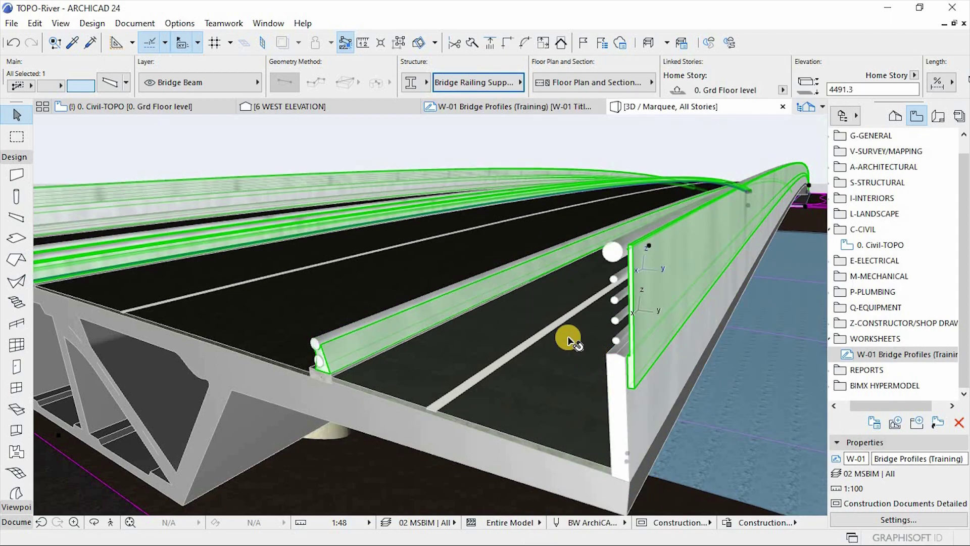
scroll(386, 346, down, 5)
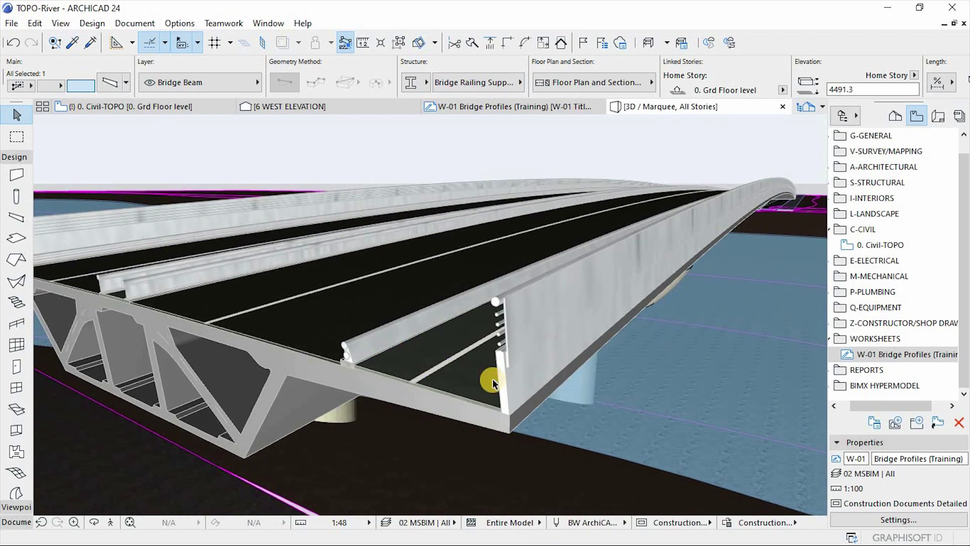
mouse_move(495, 381)
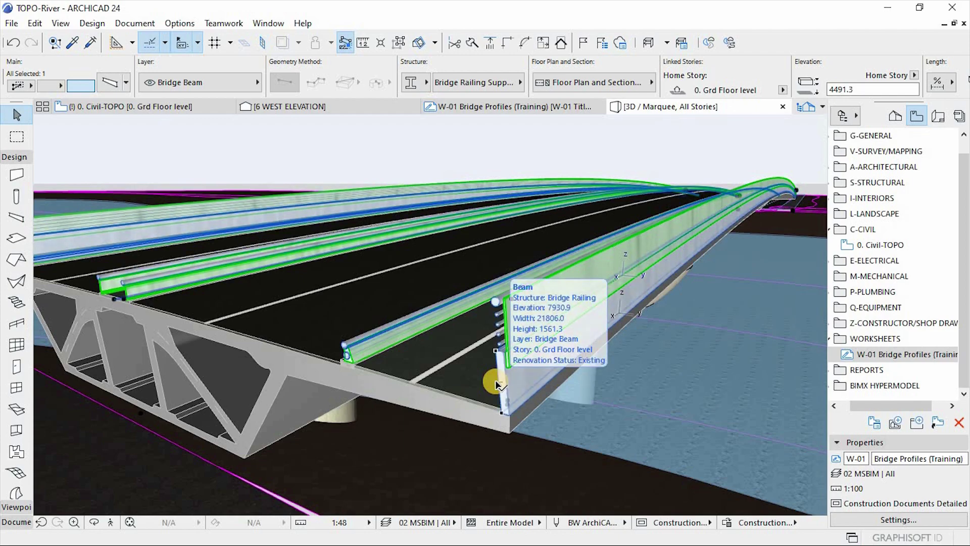
scroll(606, 396, up, 4)
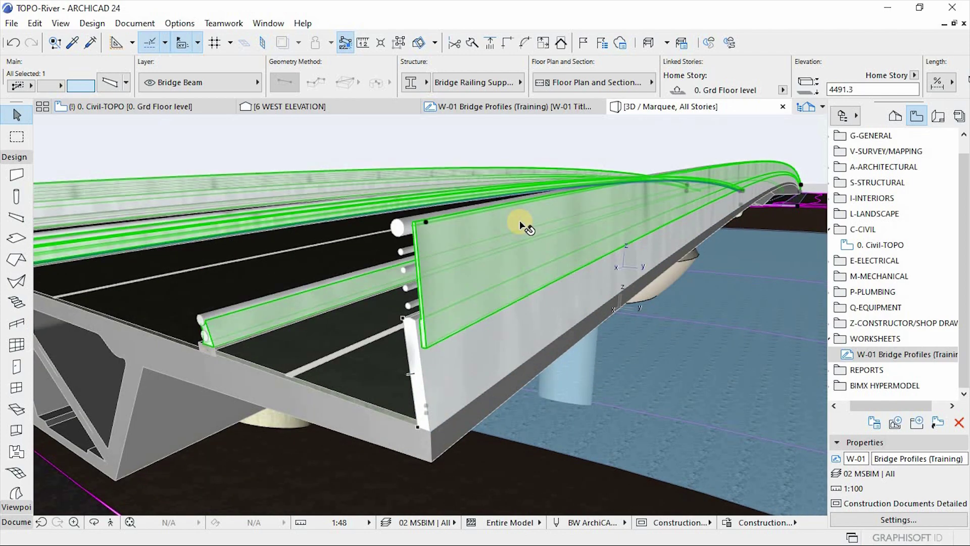
Examine the Bridge Railing Support beam's fit against the railings along the bridge's outer edge, with and without it selected.
mouse_move(526, 227)
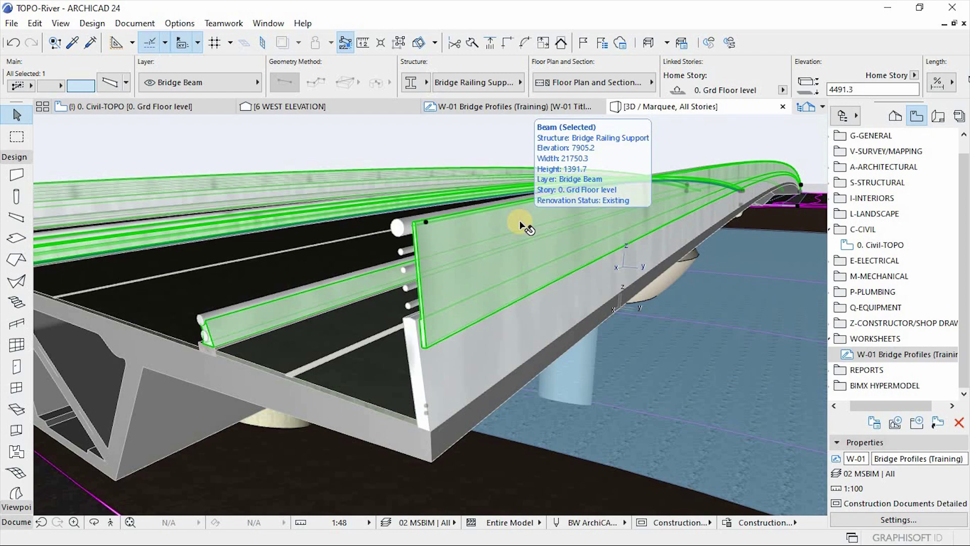
scroll(137, 338, up, 5)
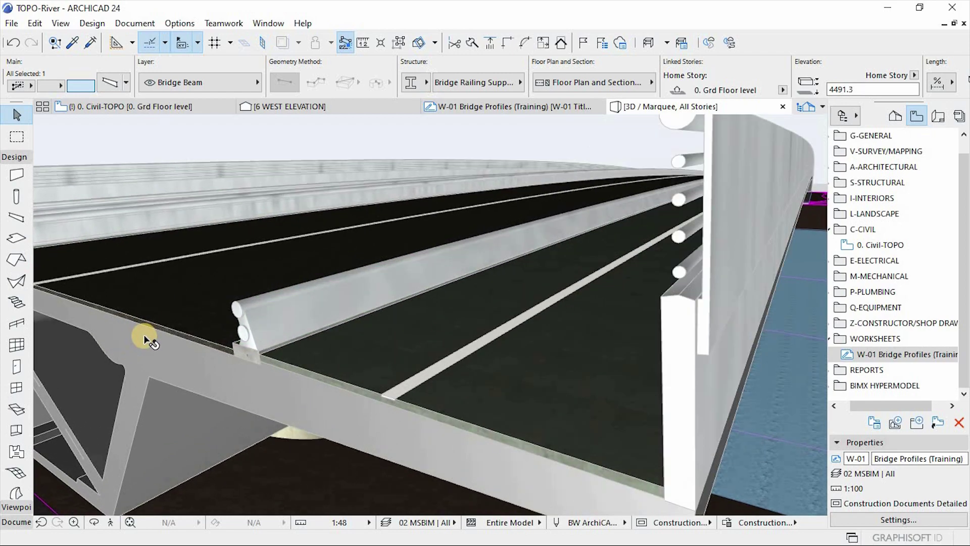
scroll(301, 340, down, 3)
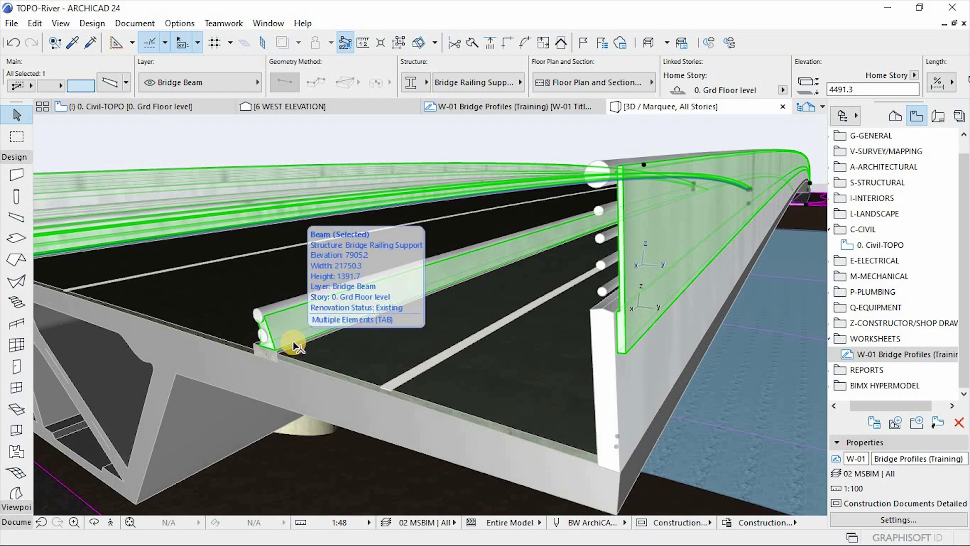
scroll(219, 356, down, 3)
scroll(516, 365, up, 3)
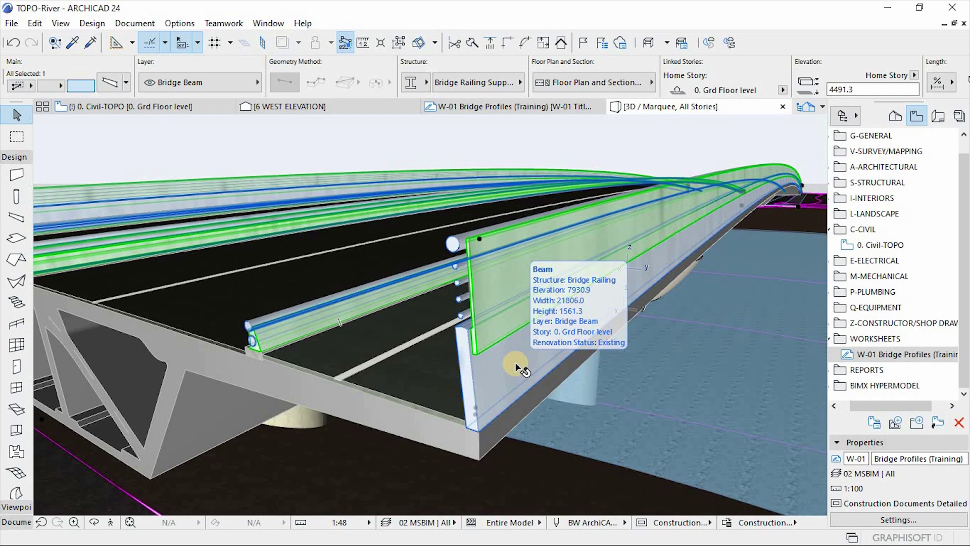
scroll(303, 439, down, 3)
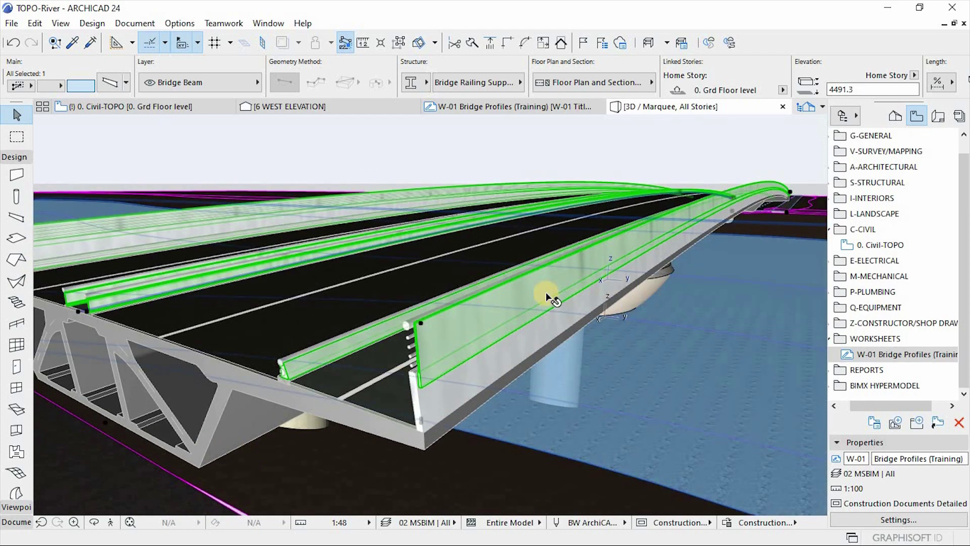
scroll(484, 359, up, 2)
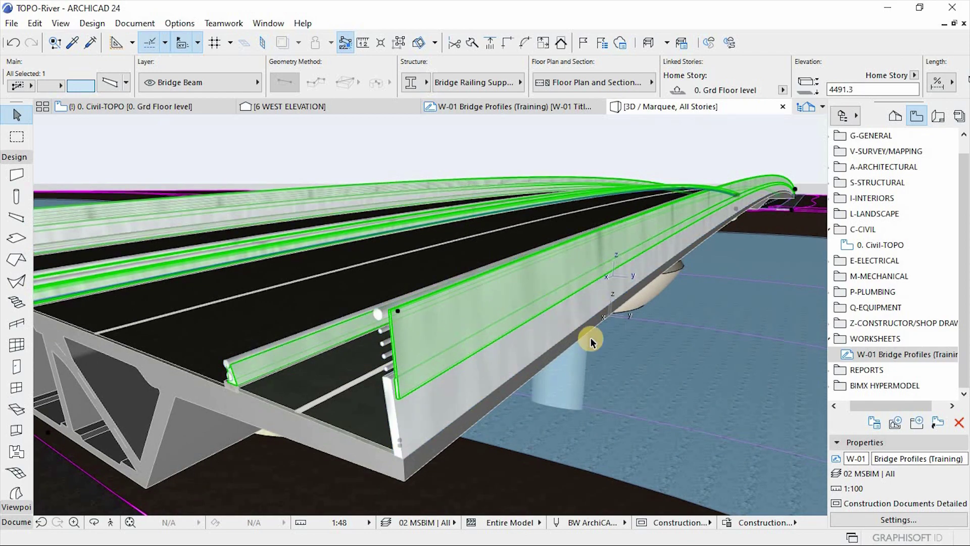
scroll(595, 343, down, 2)
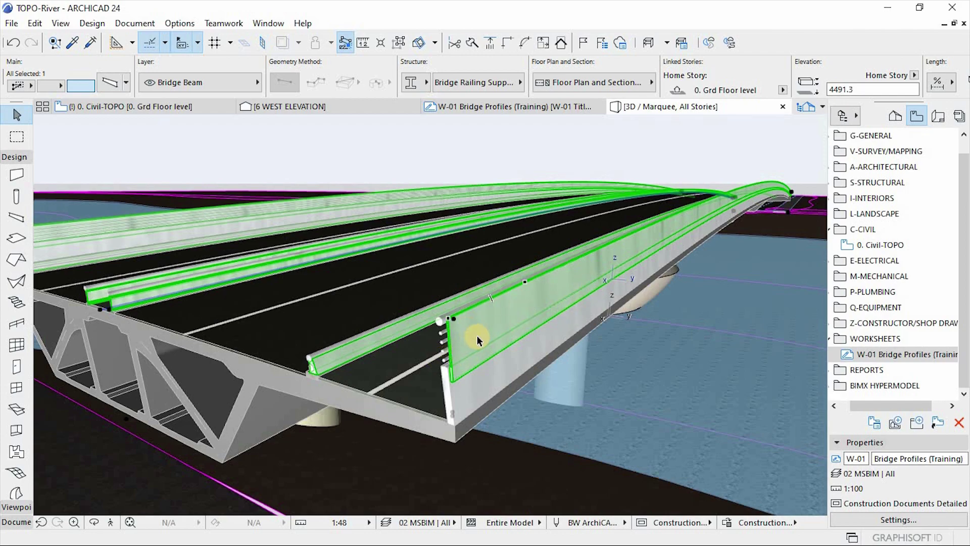
mouse_move(603, 280)
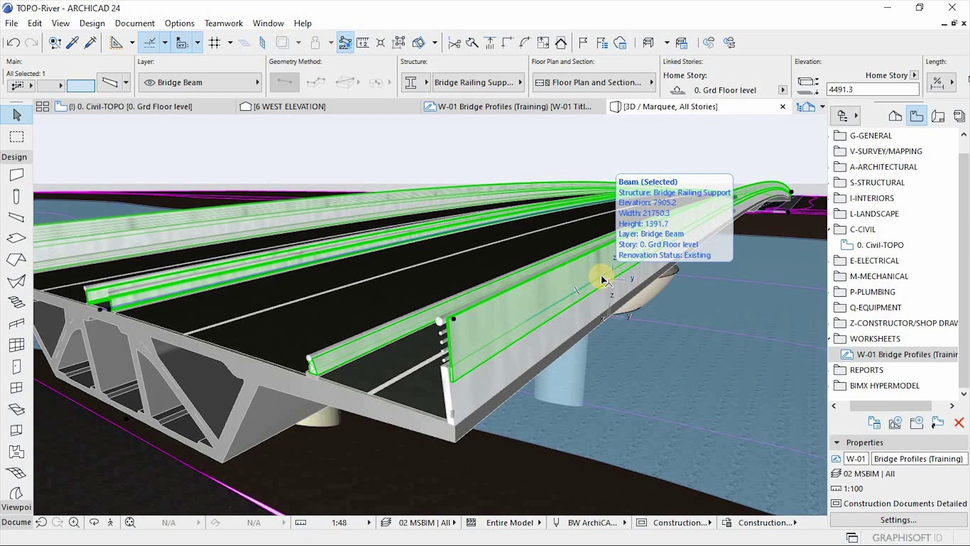
scroll(624, 325, up, 5)
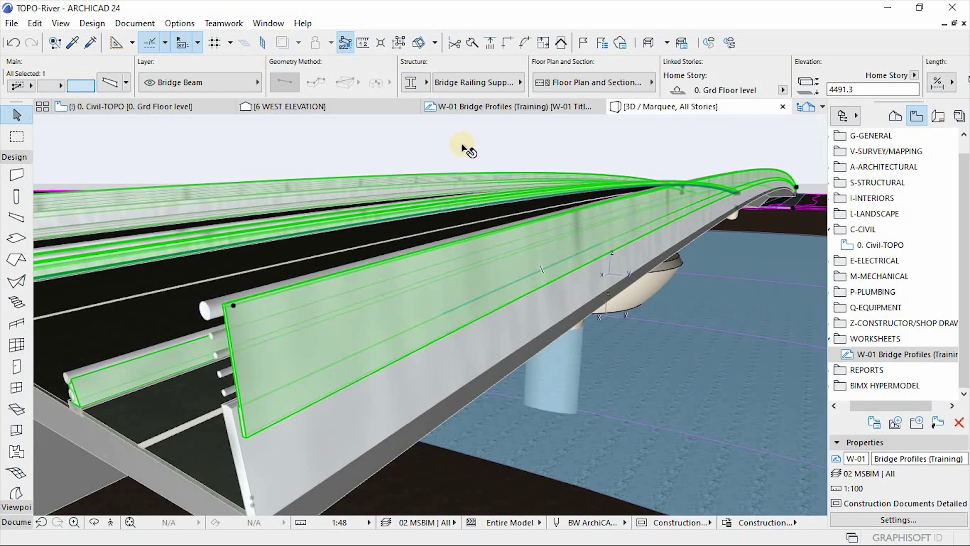
click(452, 137)
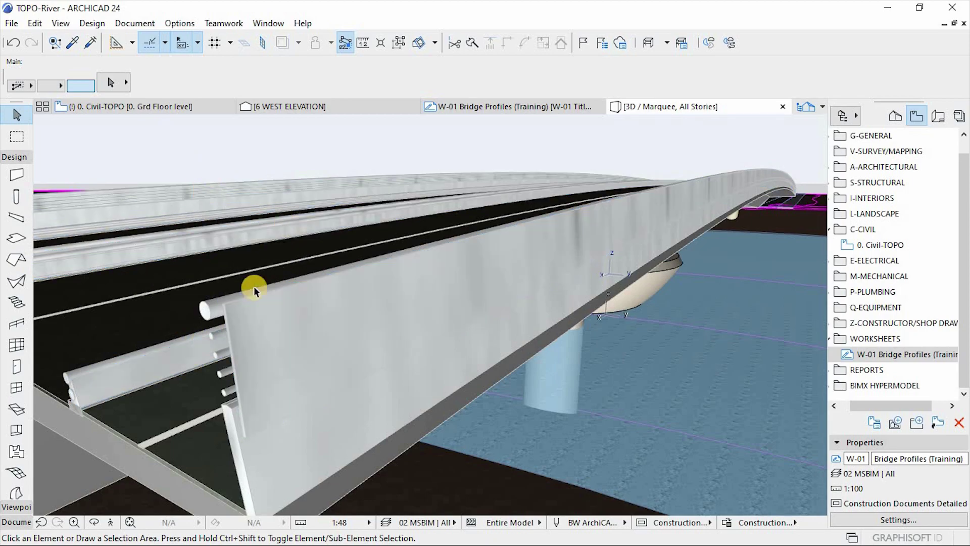
shift+middle_drag(113, 331, 120, 426)
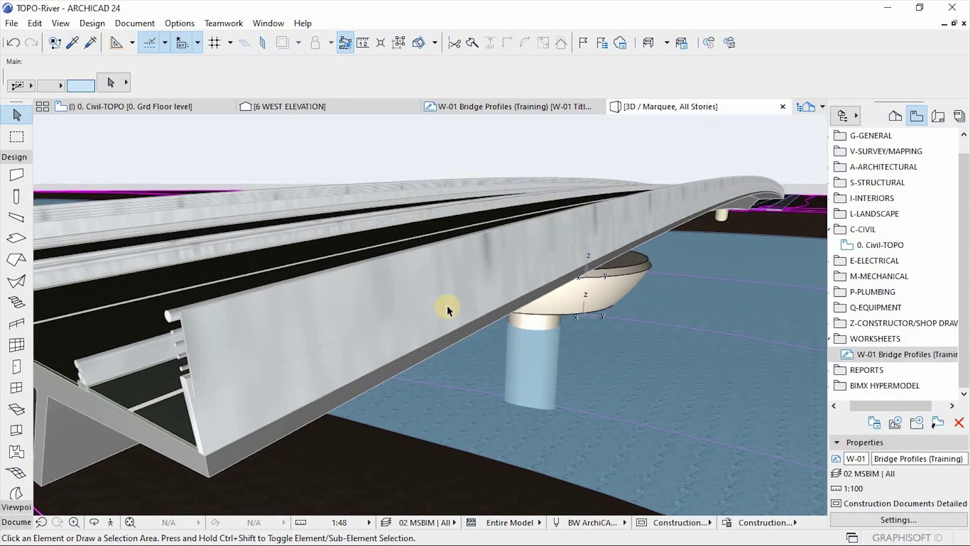
click(774, 192)
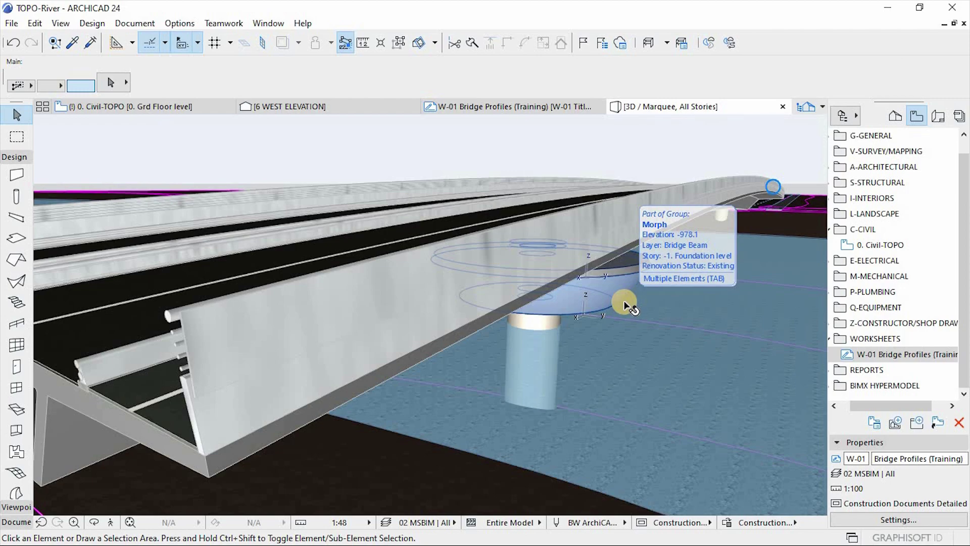
shift+middle_drag(708, 320, 551, 326)
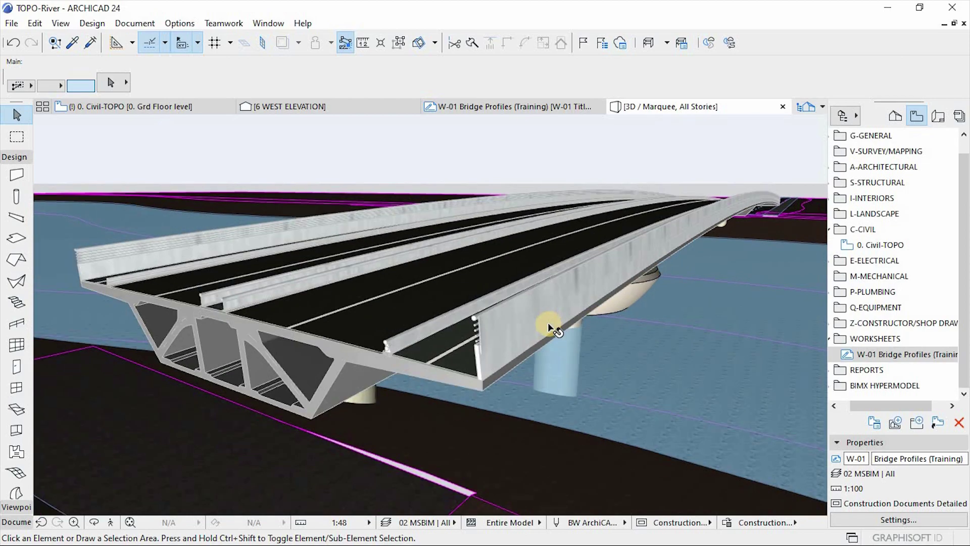
Open the railing support beam's profile for editing and delete its components on one side of the centre axis, keeping the nominal width side.
click(483, 324)
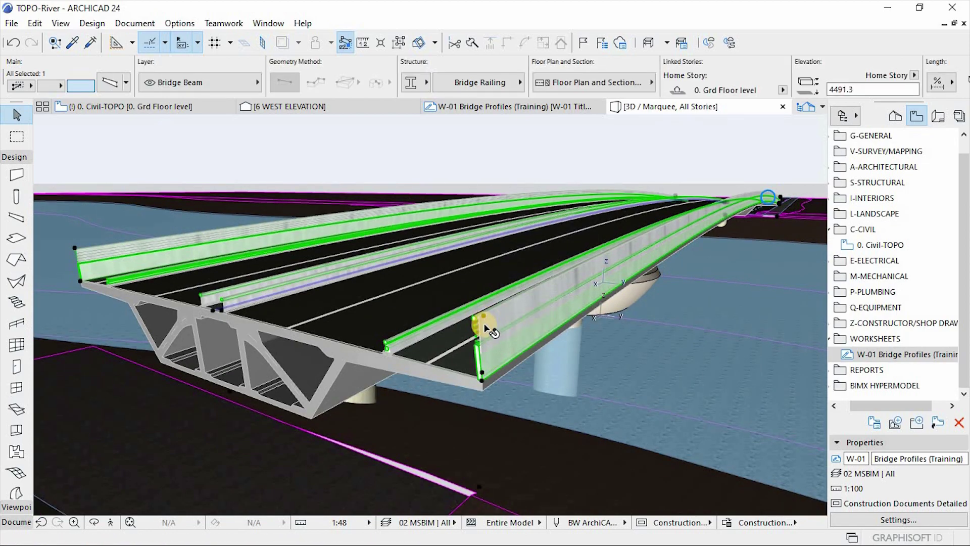
scroll(484, 328, up, 4)
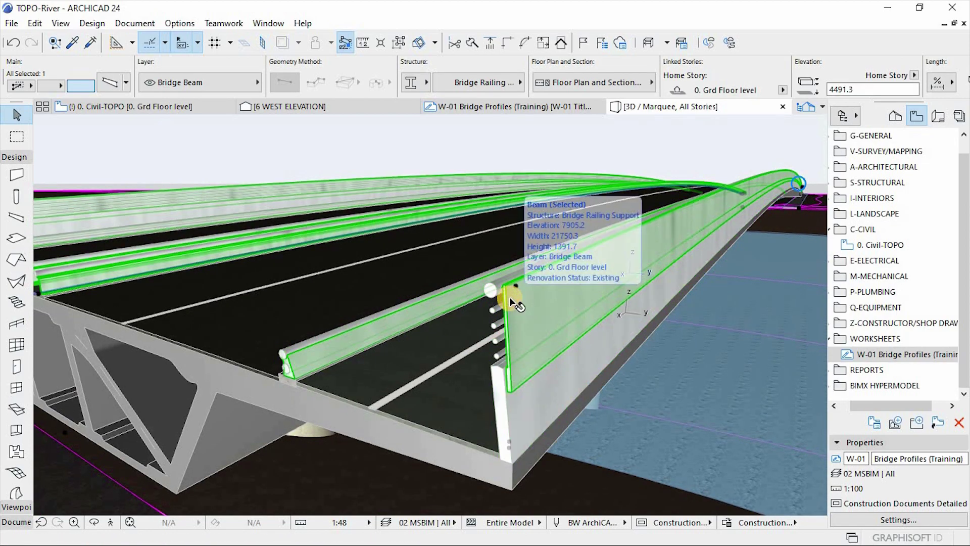
right_click(510, 301)
click(554, 340)
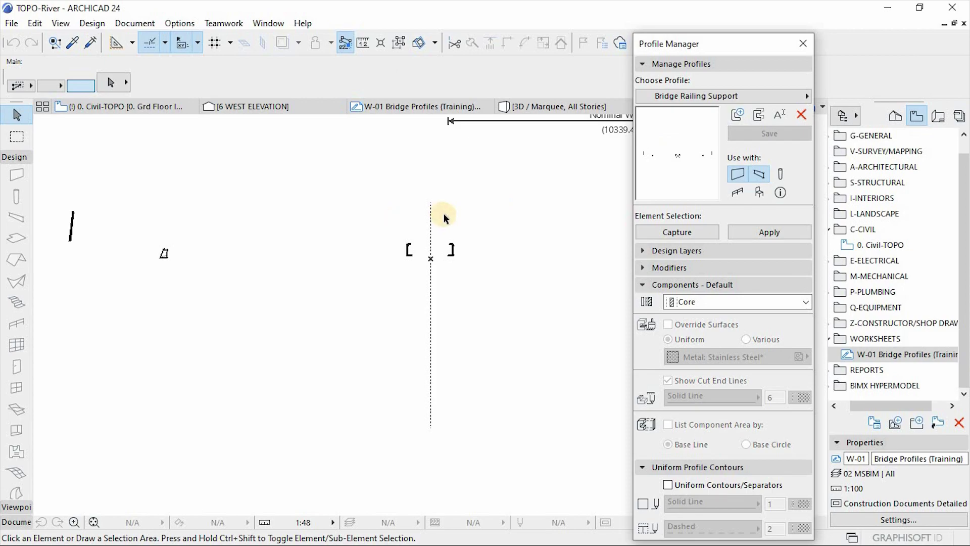
scroll(443, 213, down, 2)
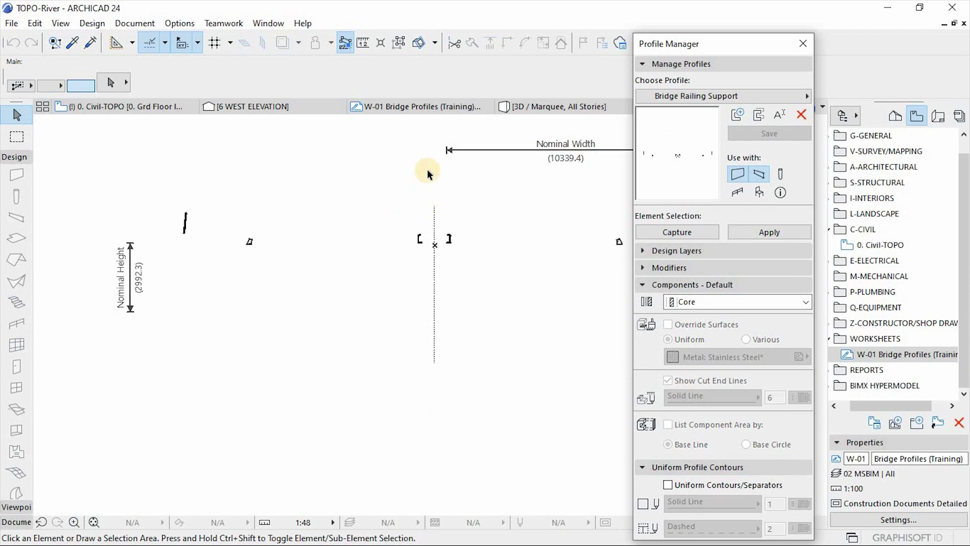
click(428, 171)
click(157, 330)
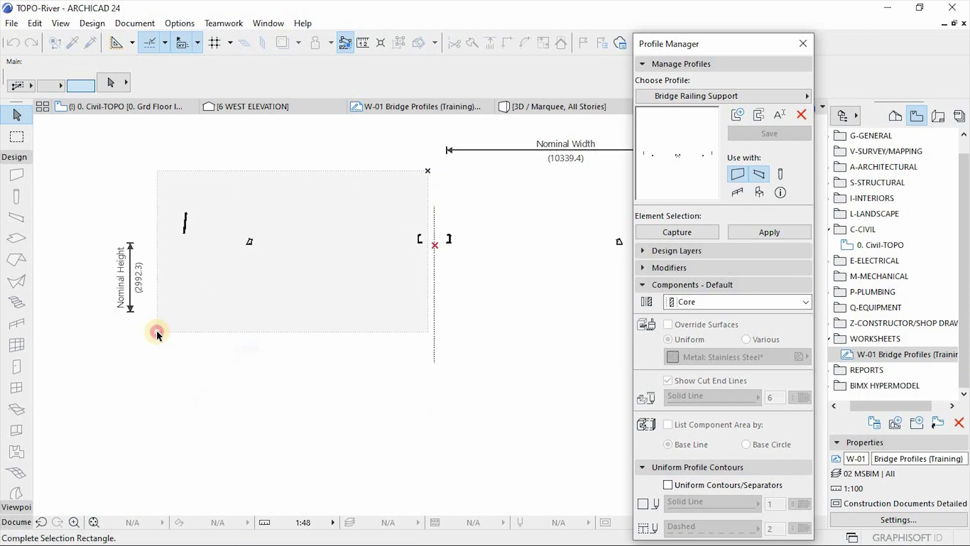
key(Delete)
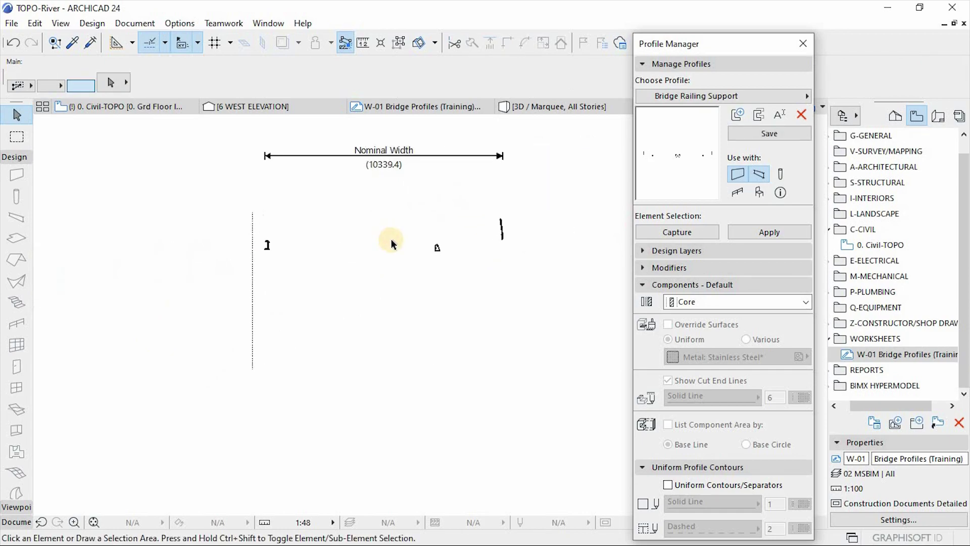
Delete the remaining median bracket and the small inner barrier support, keeping only the outer railing support in the profile.
scroll(390, 242, up, 1)
scroll(462, 227, up, 1)
click(473, 198)
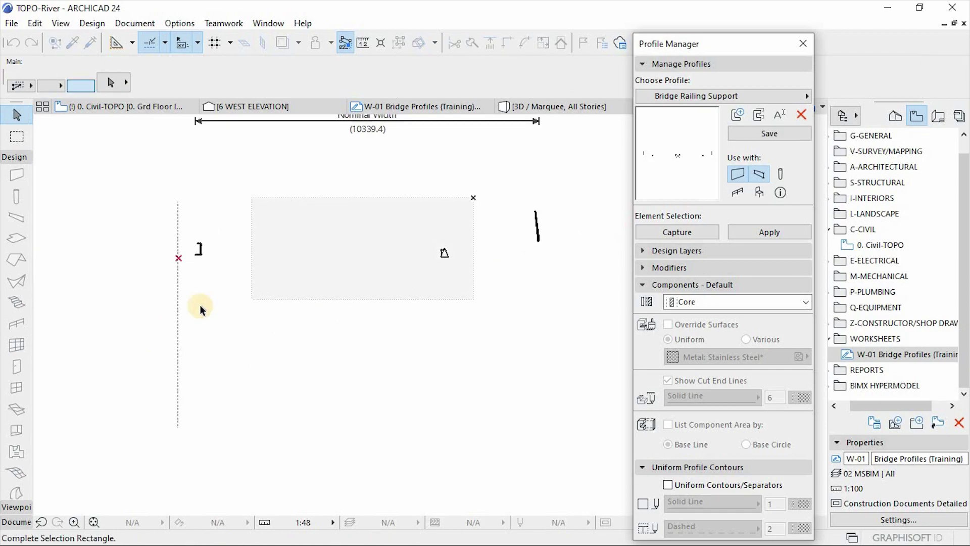
click(193, 307)
key(Delete)
scroll(550, 226, up, 5)
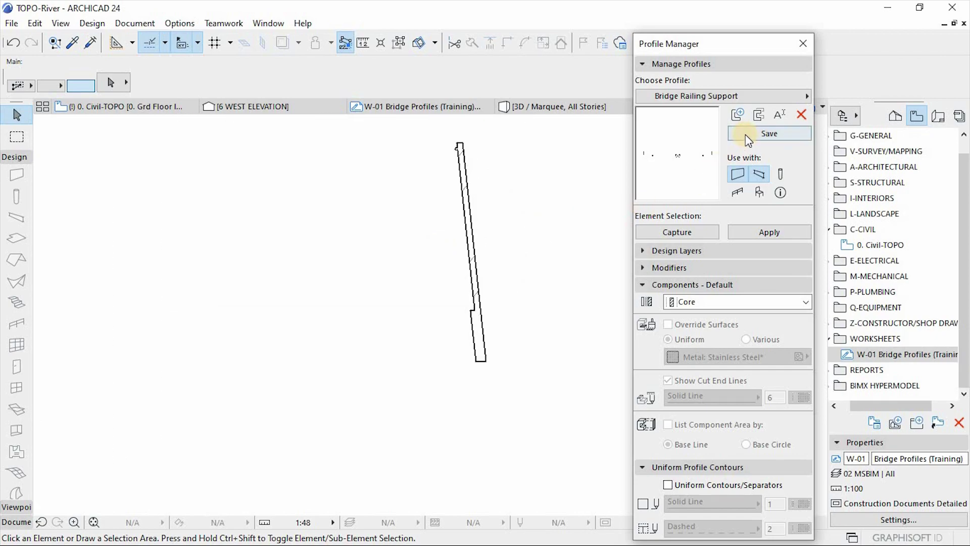
Rename the edited profile as Bridge Railing Support OUT.
click(780, 115)
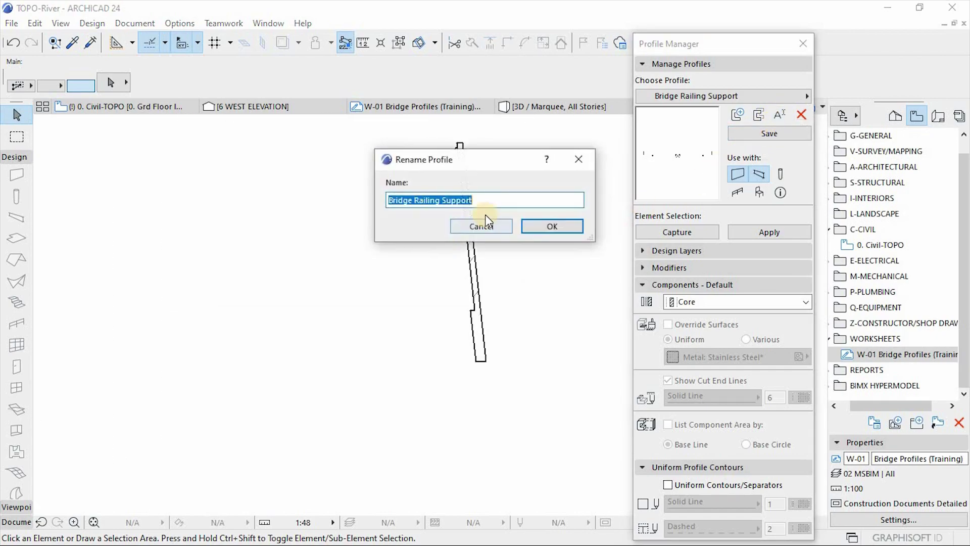
mouse_move(475, 200)
mouse_down()
mouse_move(422, 200)
mouse_move(485, 203)
mouse_up()
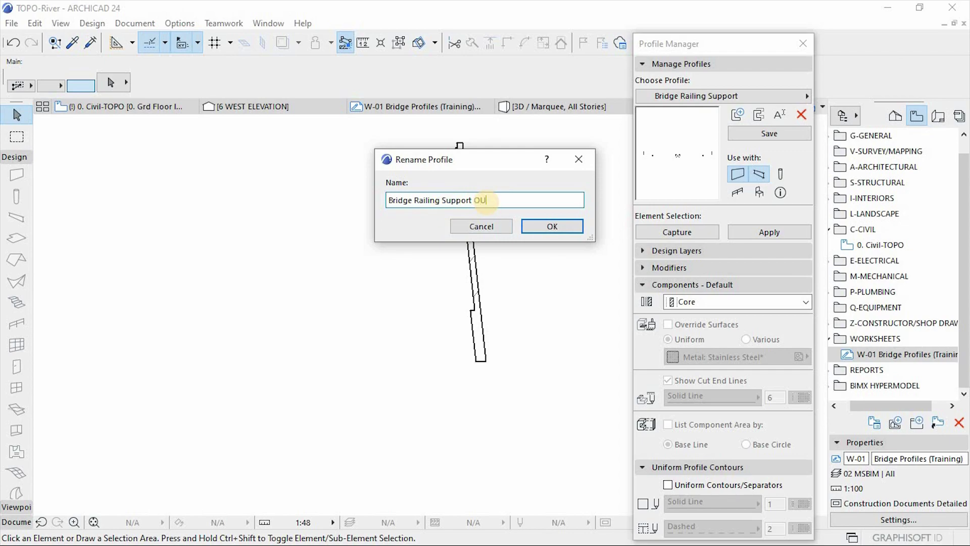
text(OUT)
click(552, 230)
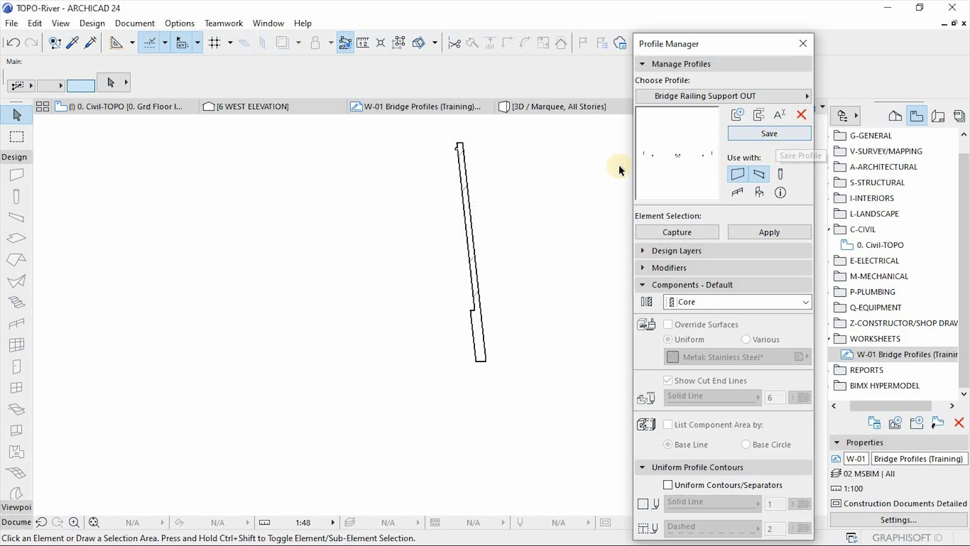
Apply the Bridge Railing Support OUT profile to the selected support beam in the 3D model and close the Profile Manager.
click(530, 107)
click(529, 107)
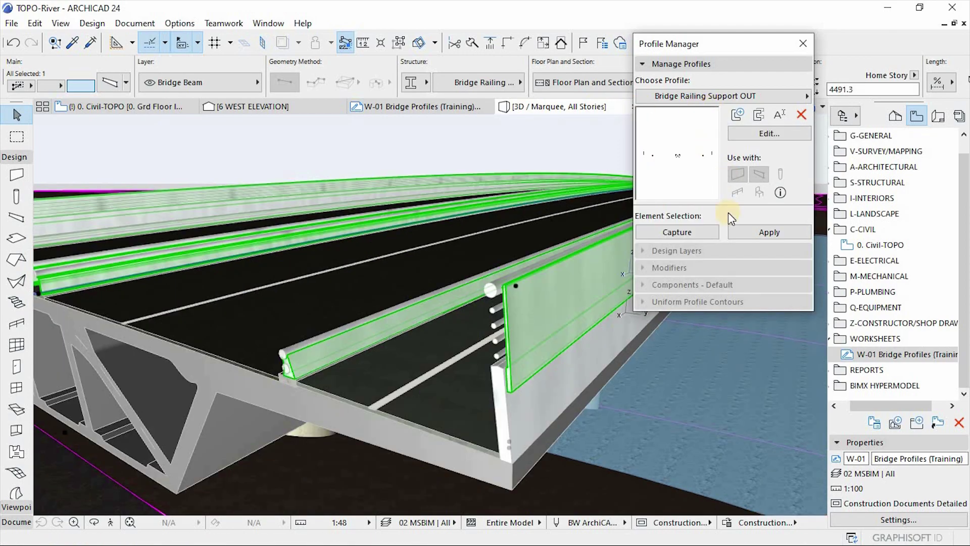
click(752, 233)
click(558, 318)
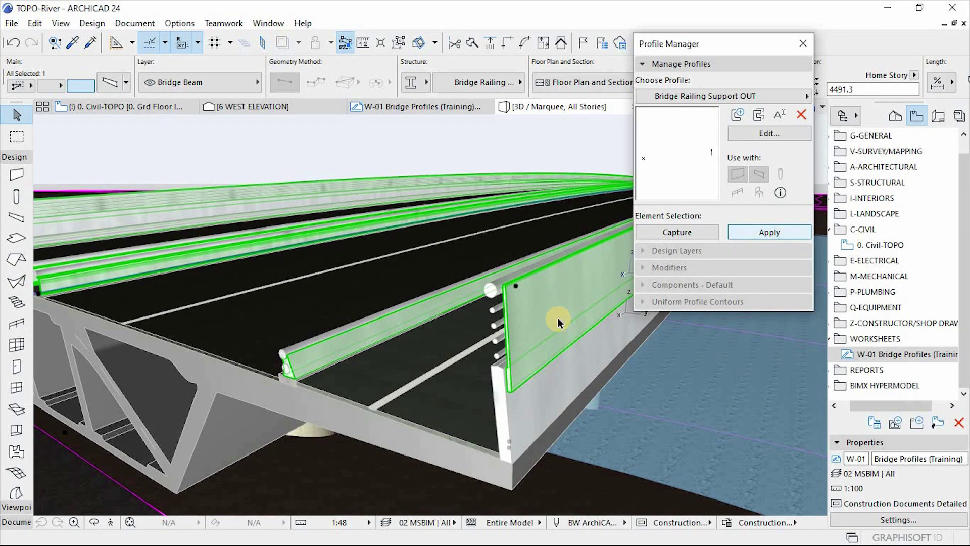
click(799, 43)
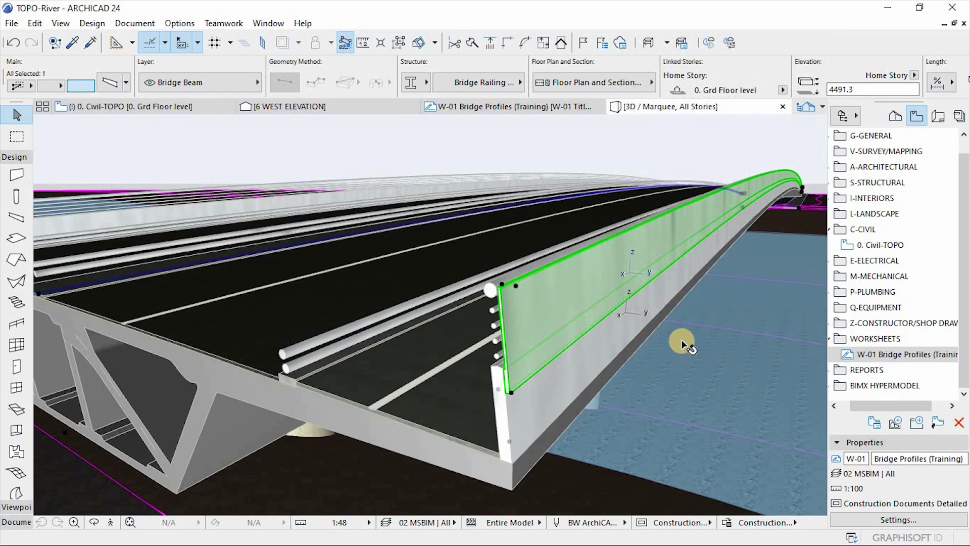
scroll(676, 325, up, 3)
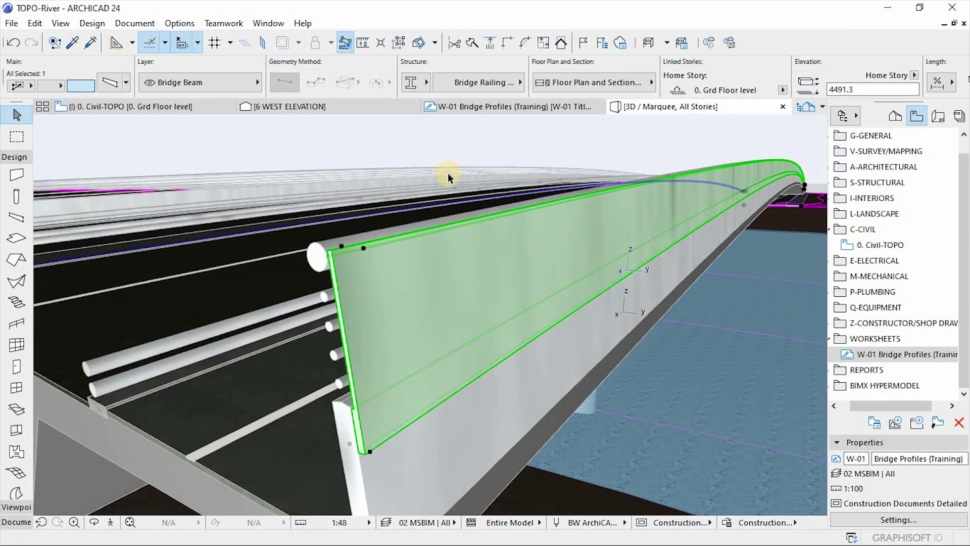
mouse_move(460, 314)
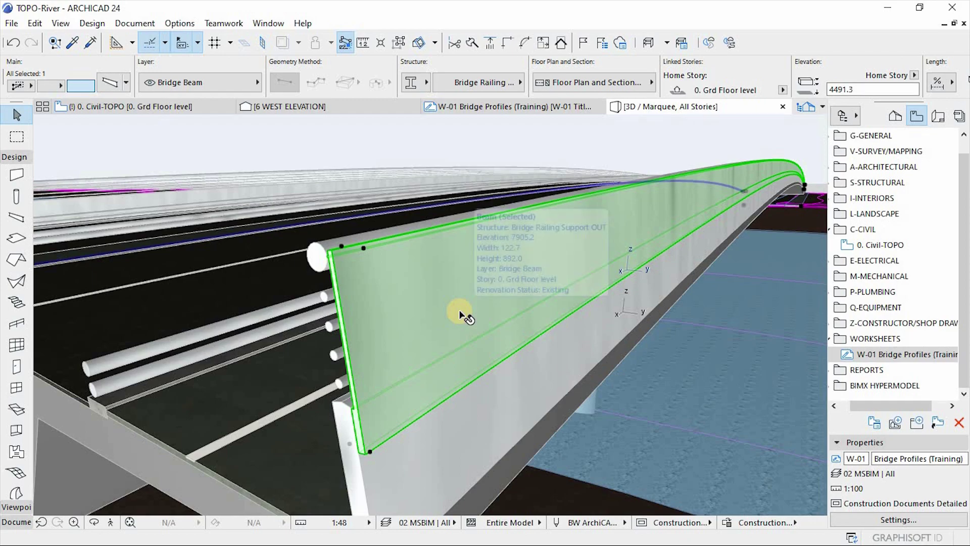
Draw a short straight wall 1200 mm thick on the ground floor plan, along the bridge's end line near column 3.
click(161, 107)
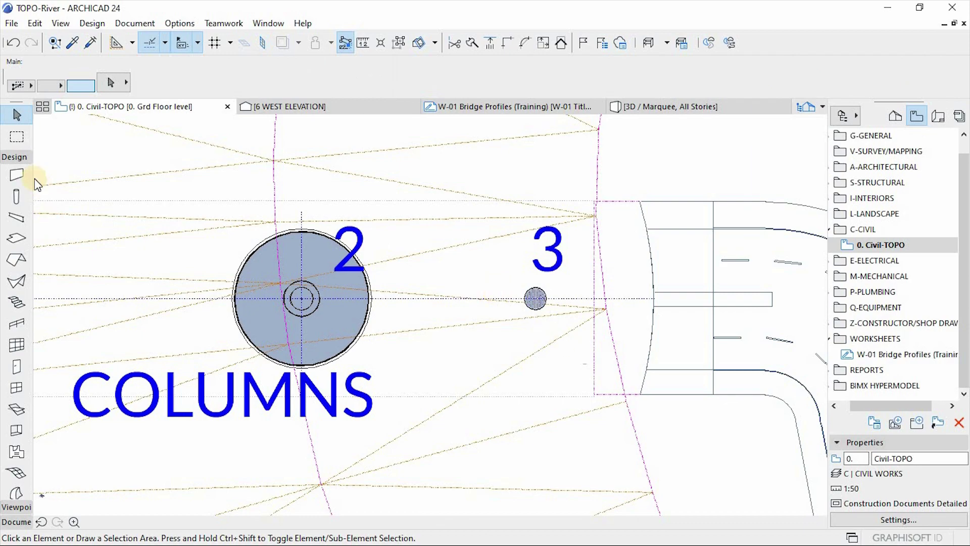
click(17, 175)
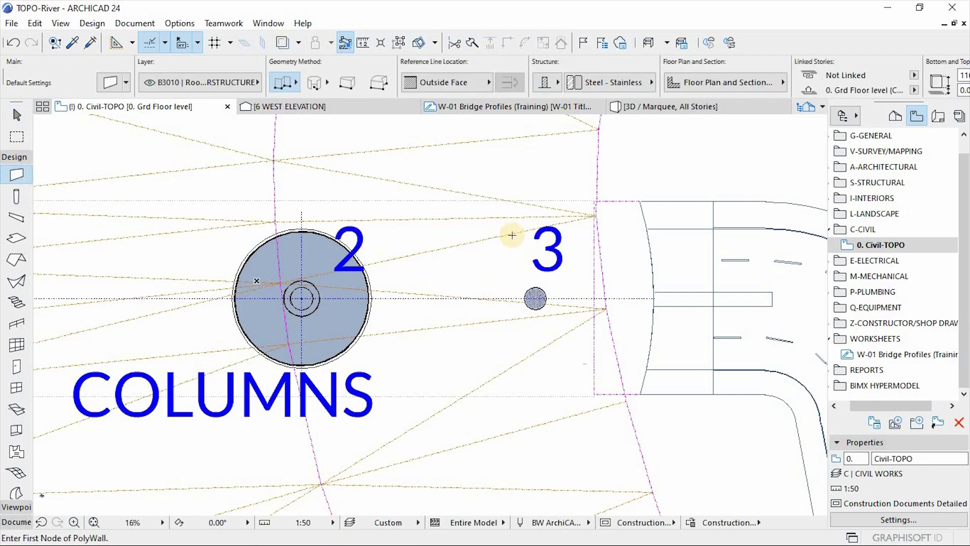
click(652, 81)
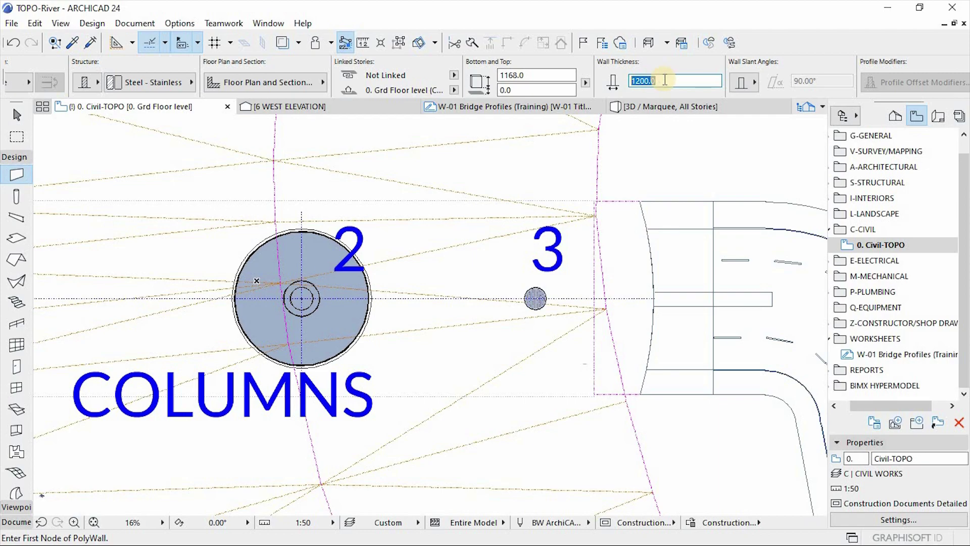
scroll(582, 193, up, 5)
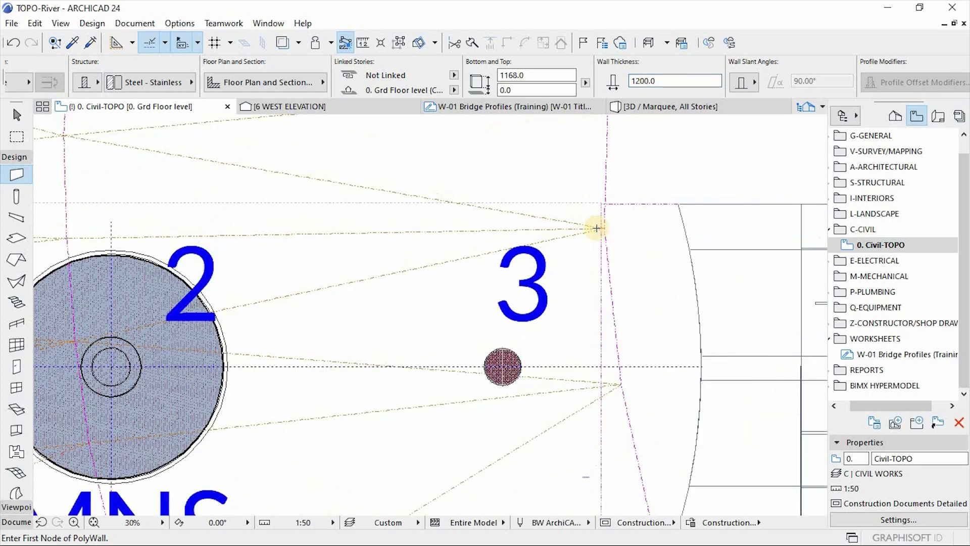
click(609, 331)
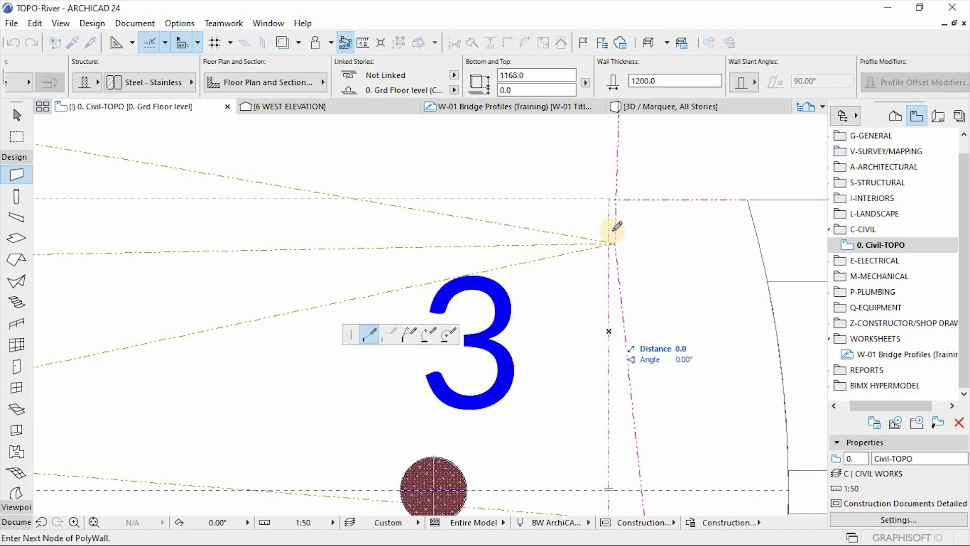
click(609, 185)
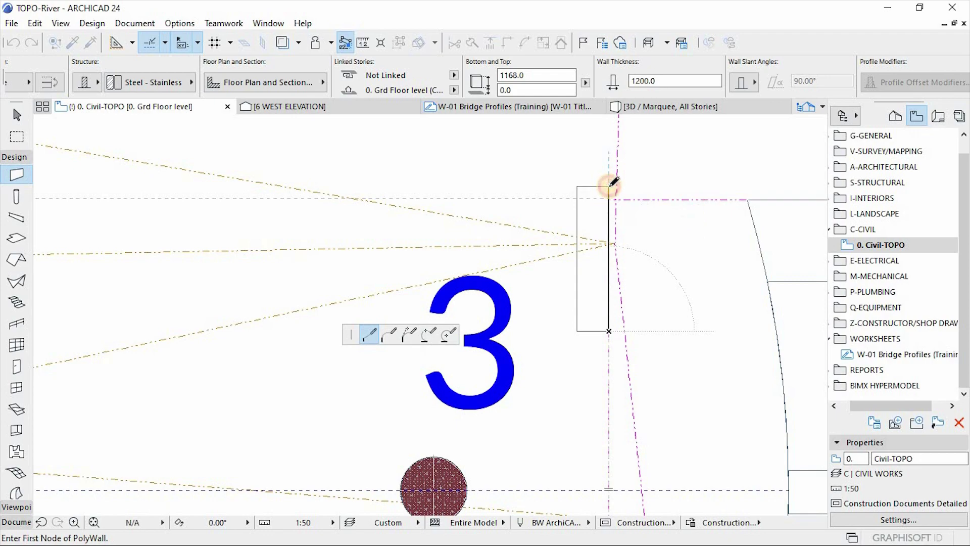
Finish the short wall on the plan and raise it by 4371 mm in 3D to the bridge deck's end.
click(610, 185)
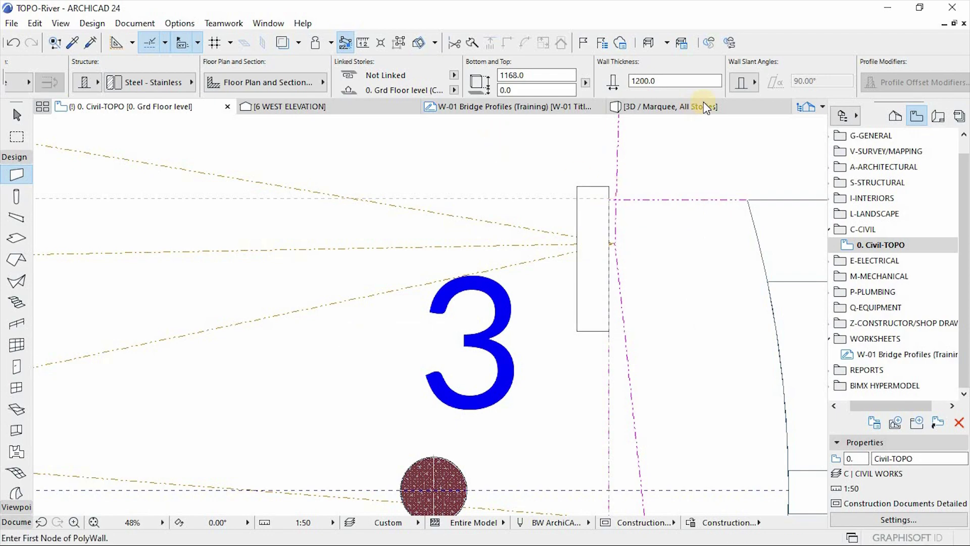
click(677, 107)
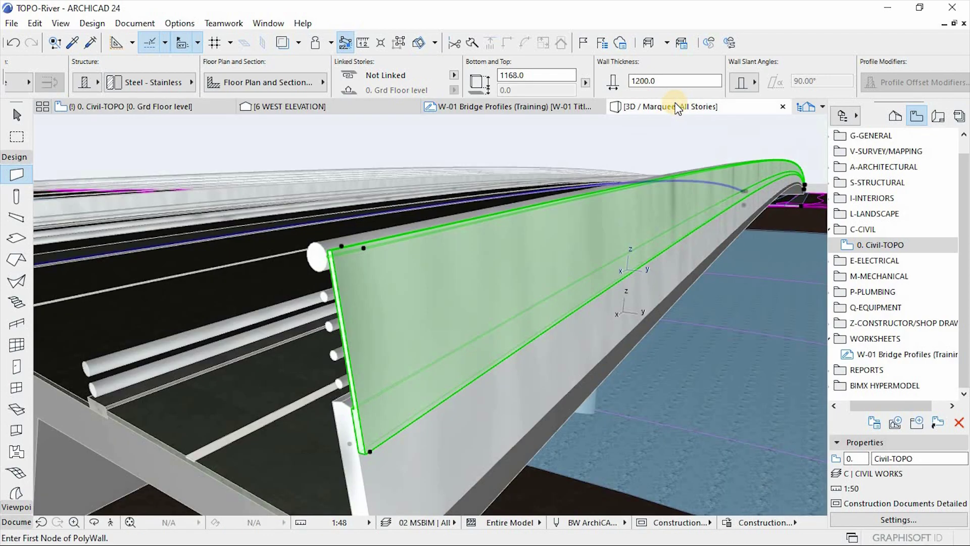
click(520, 230)
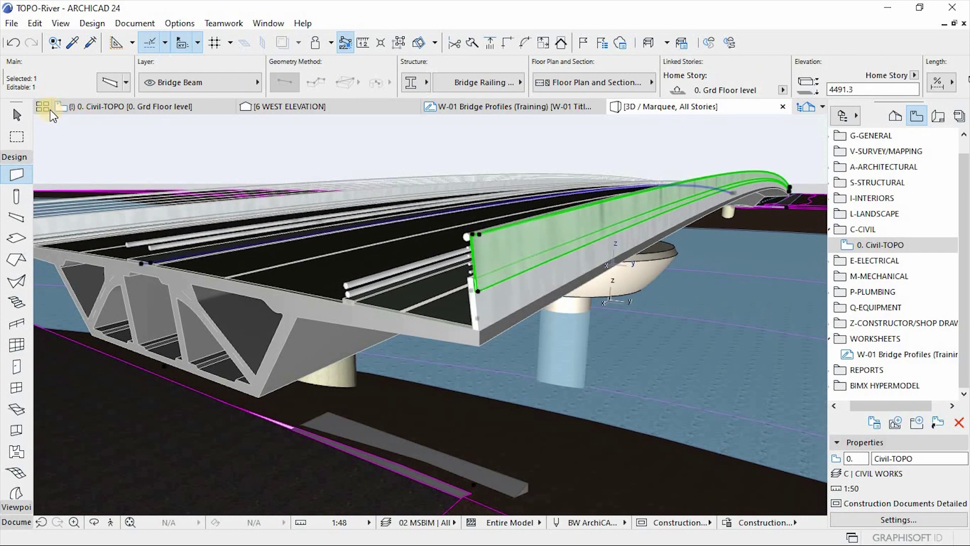
click(20, 115)
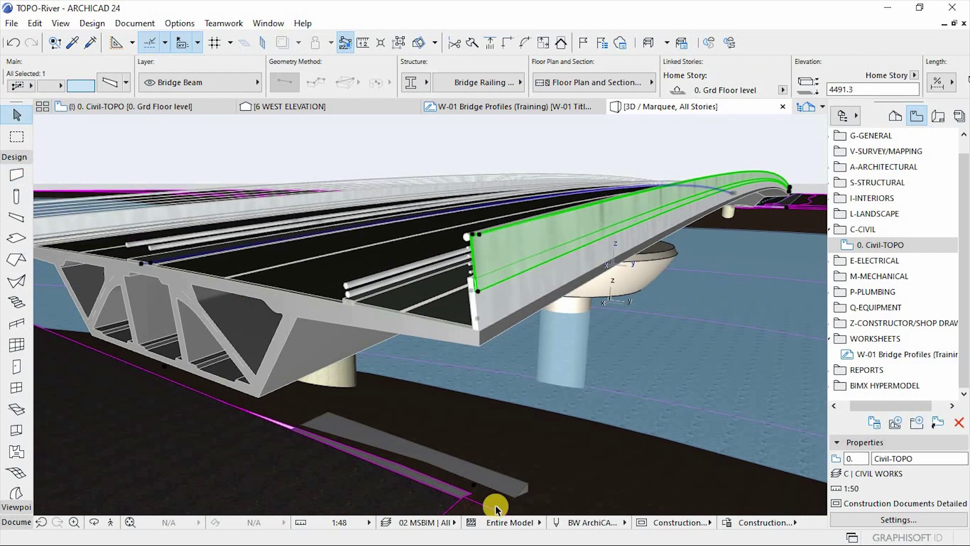
click(526, 488)
key(ctrl+d)
click(526, 488)
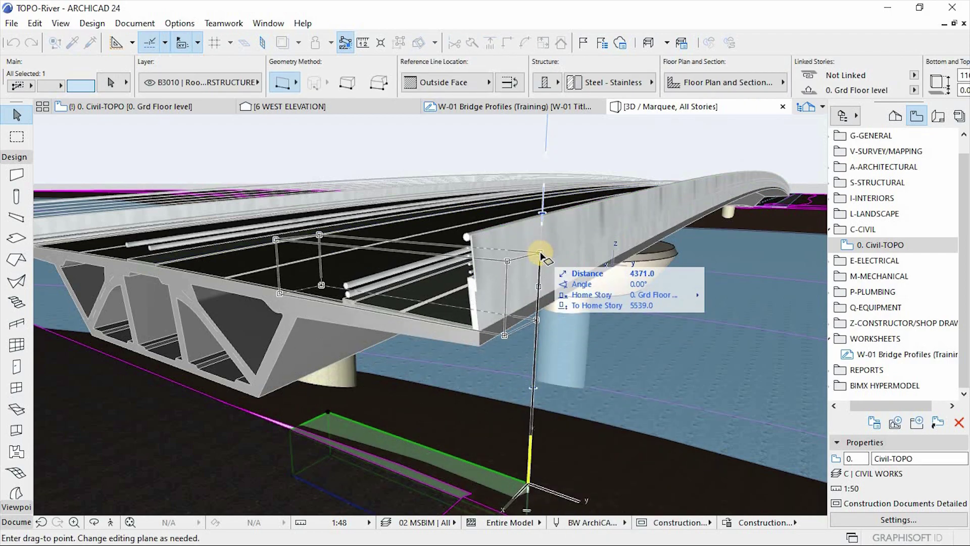
click(540, 252)
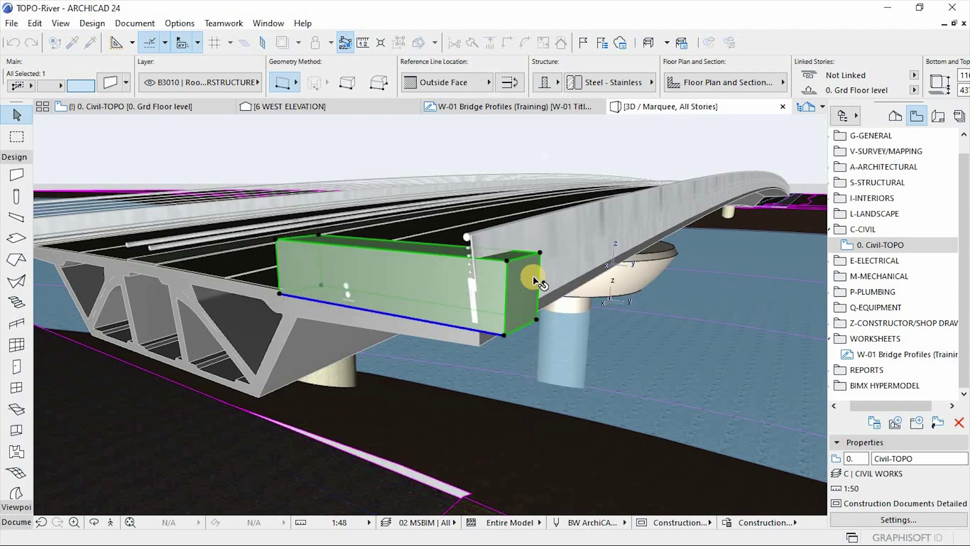
Try a height of 5000 mm for the raised wall.
scroll(561, 80, right, 3)
click(843, 73)
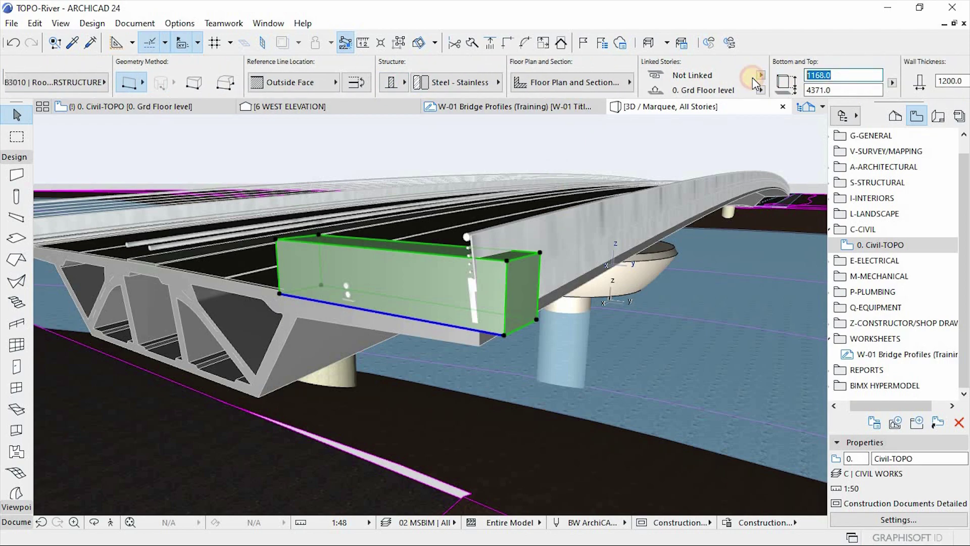
text(5000)
click(753, 77)
Set the raised wall's height to 4000 mm.
click(846, 78)
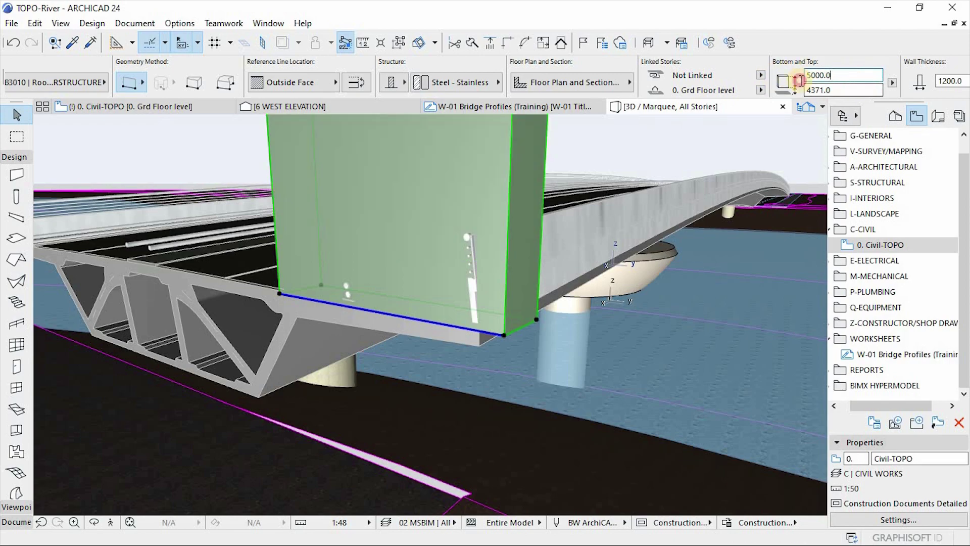
key(BackSpace)
key(BackSpace)
key(BackSpace)
key(BackSpace)
key(BackSpace)
key(BackSpace)
text(4000.0)
click(242, 451)
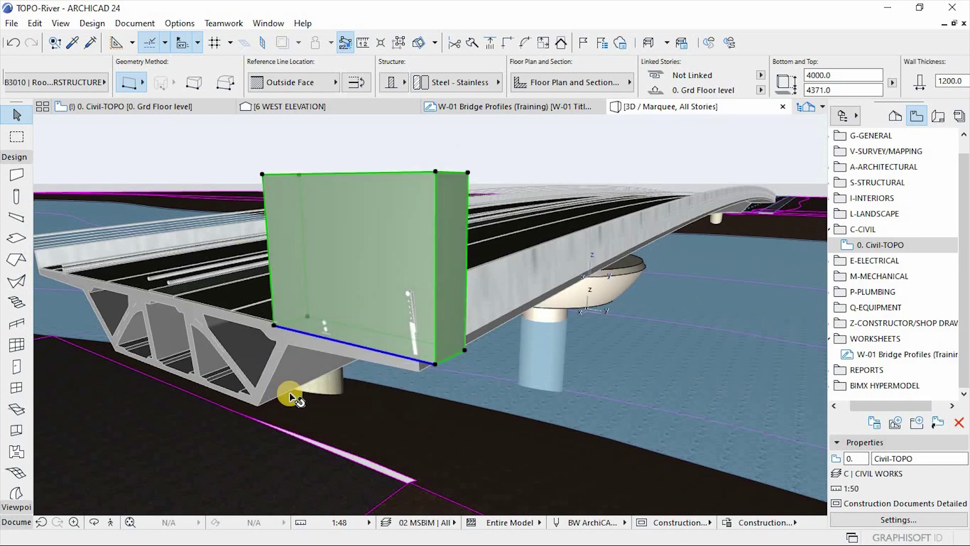
click(386, 228)
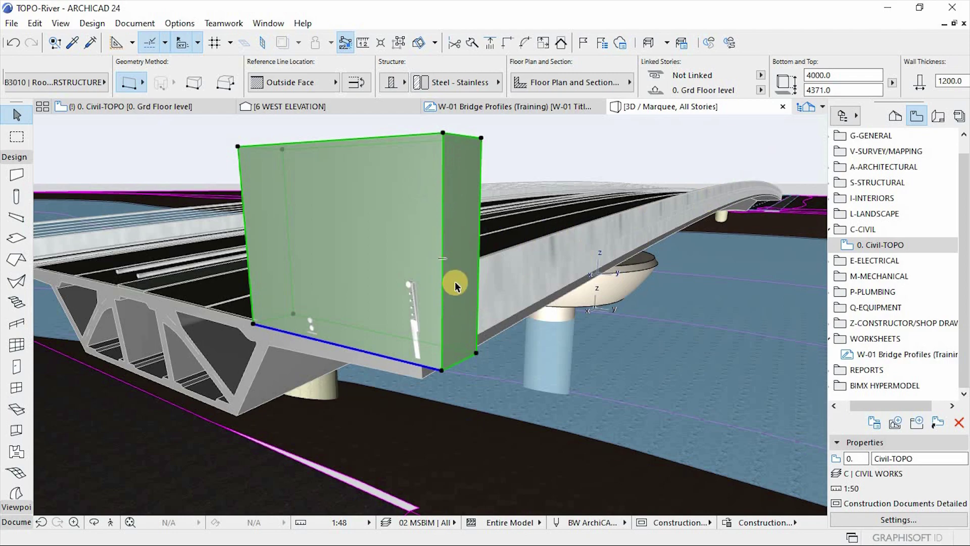
Shift the wall horizontally a short distance inward from the bridge's end line on the ground floor plan.
click(162, 120)
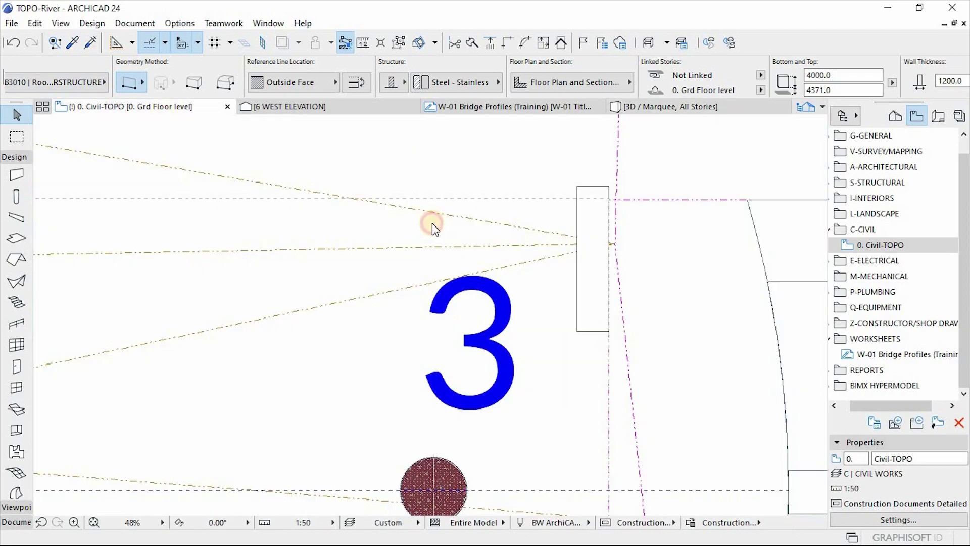
scroll(612, 193, up, 4)
click(621, 189)
key(ctrl+d)
click(776, 173)
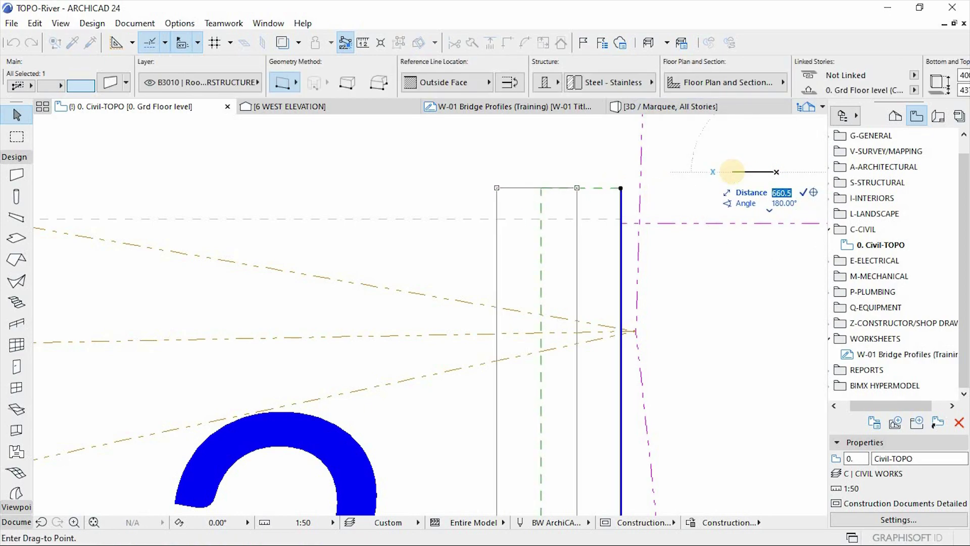
key(alt+t)
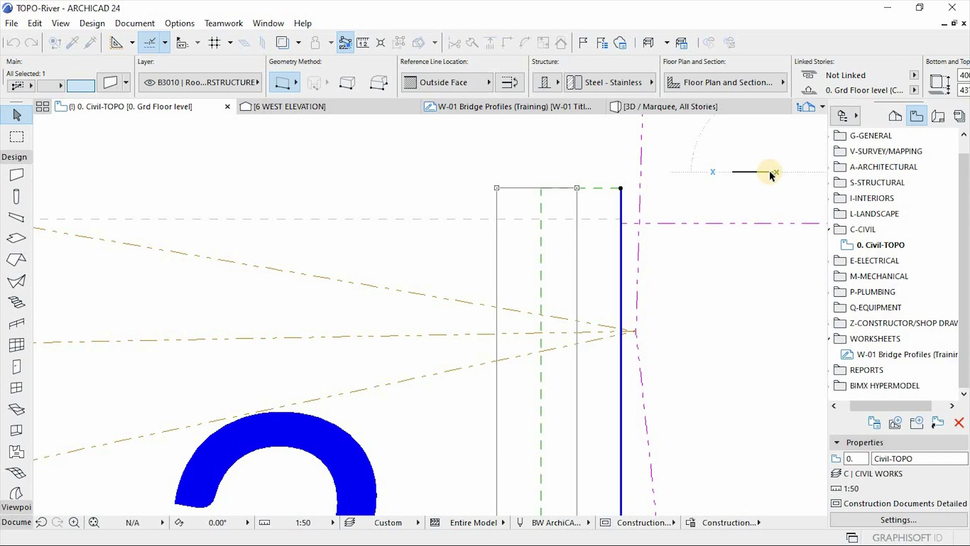
click(769, 172)
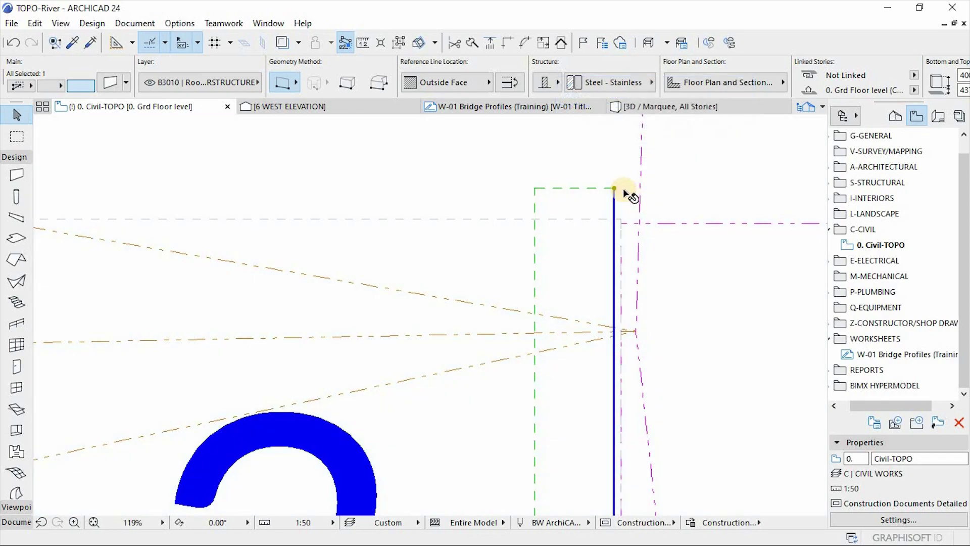
Multiply the wall with Drag and Increment and Spread, spacing copies about 1300 mm apart along the bridge edge to the end beside column 1.
click(613, 189)
click(448, 353)
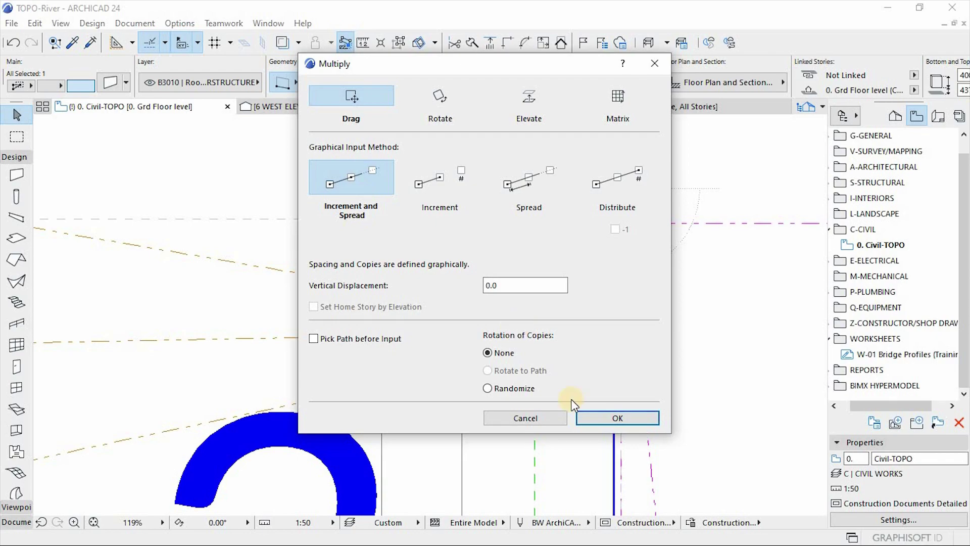
click(613, 418)
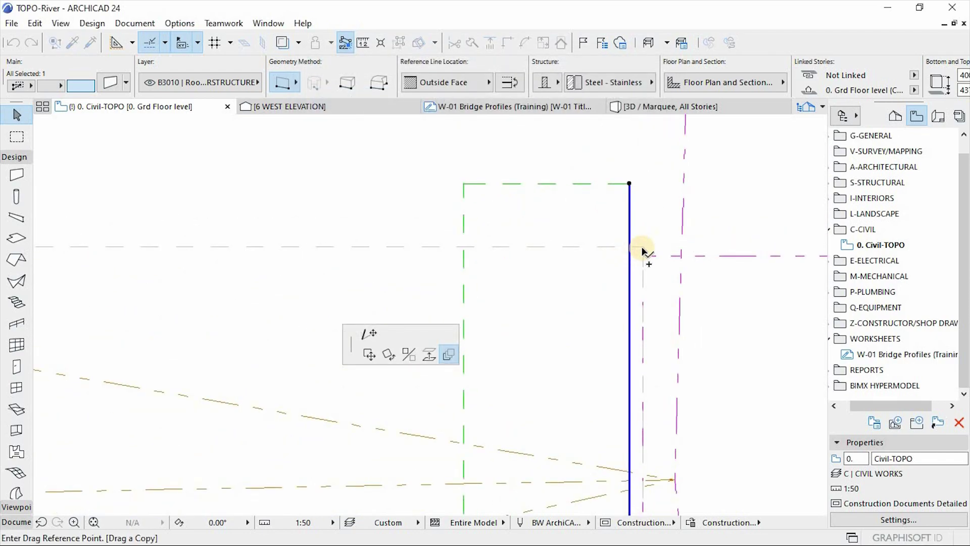
click(643, 247)
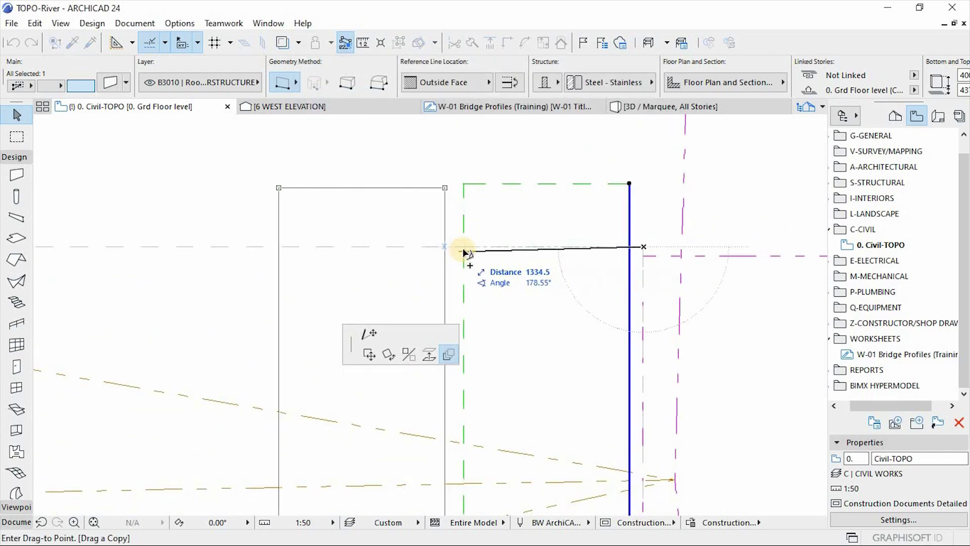
scroll(753, 268, down, 5)
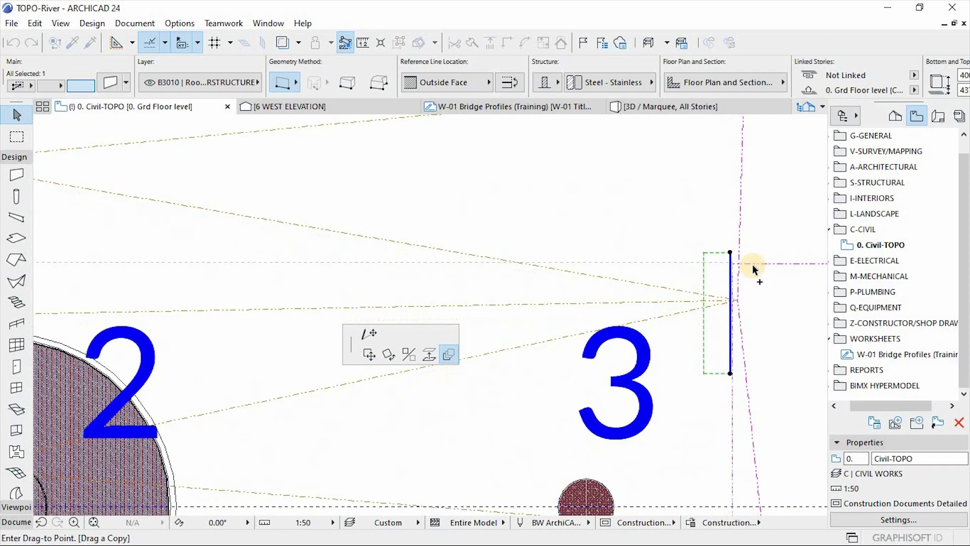
scroll(750, 267, down, 2)
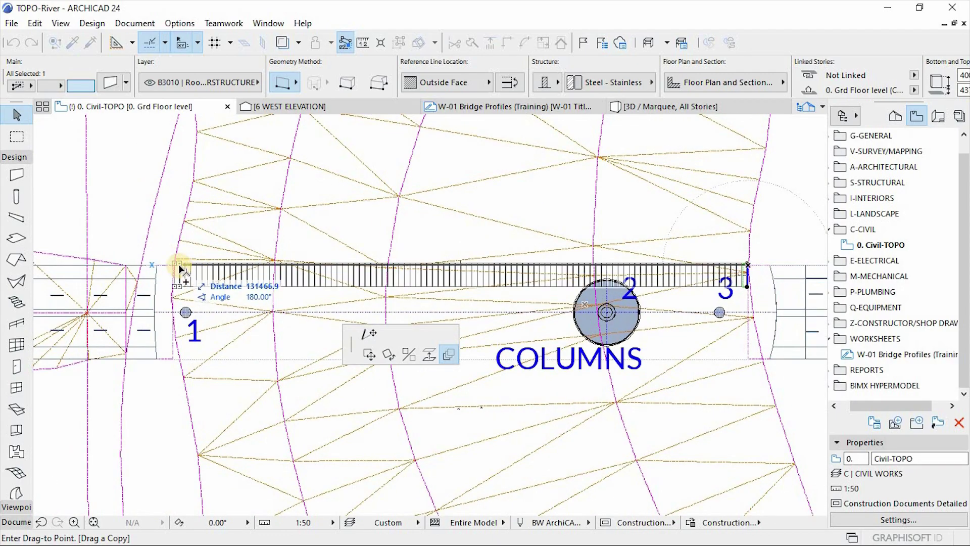
scroll(179, 266, up, 3)
scroll(178, 265, up, 1)
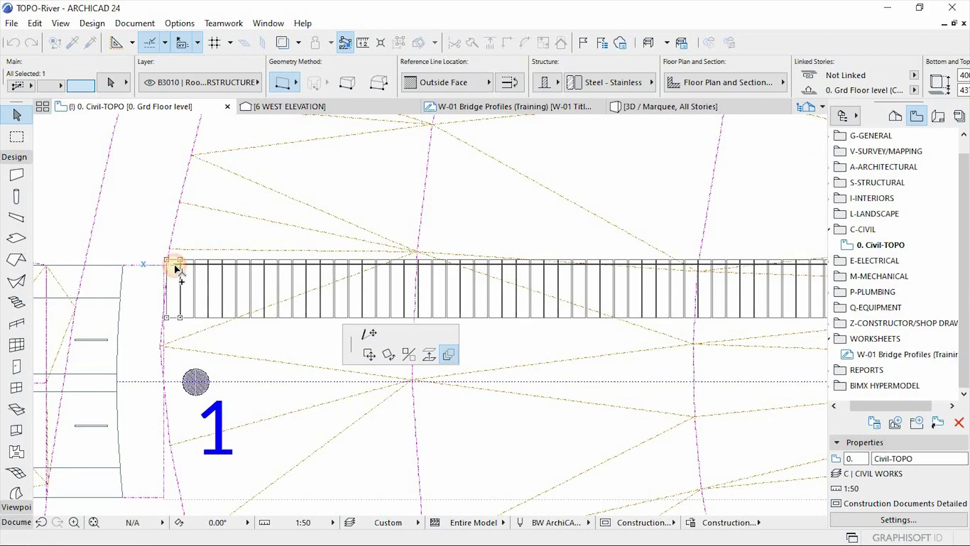
click(176, 267)
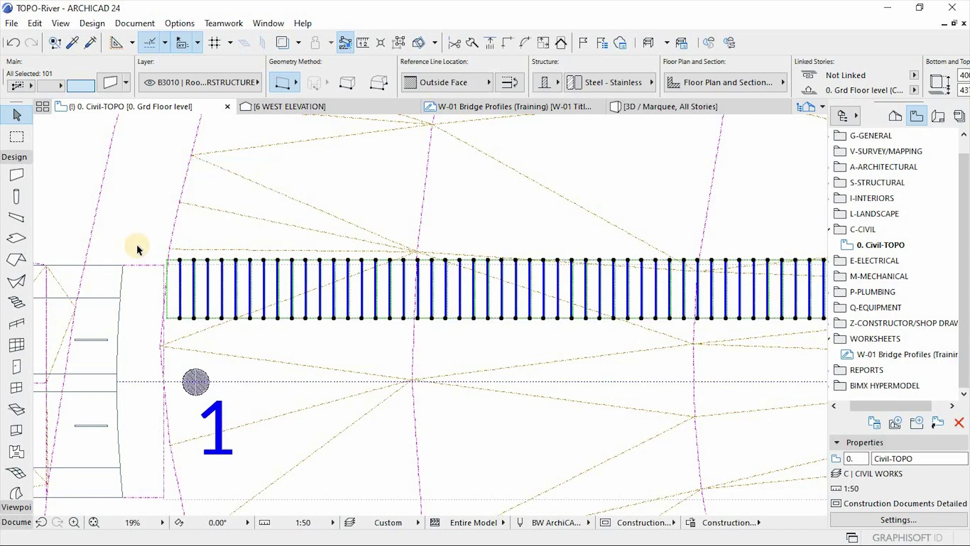
Add the original wall near column 3 to the selected copies and display the row in the 3D model.
scroll(137, 244, down, 2)
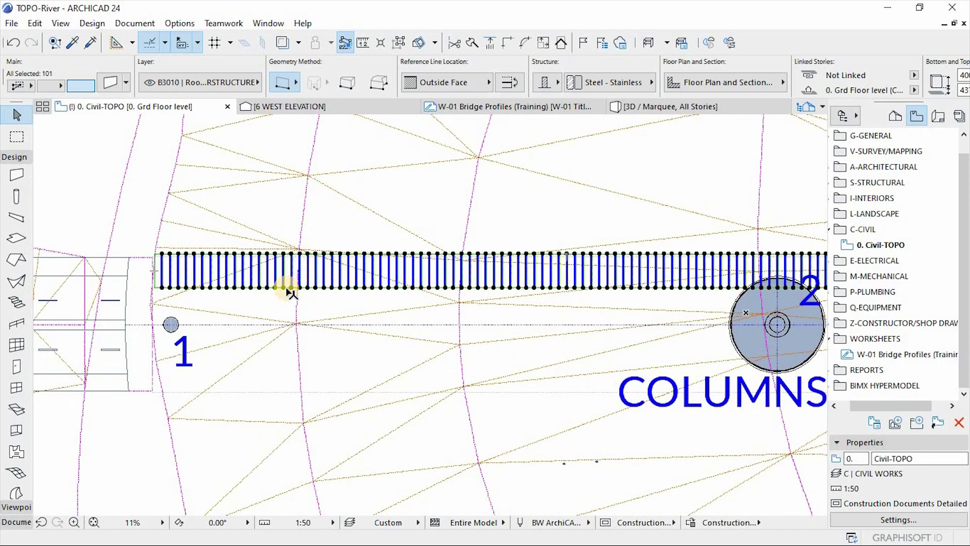
scroll(288, 292, down, 1)
scroll(186, 303, down, 2)
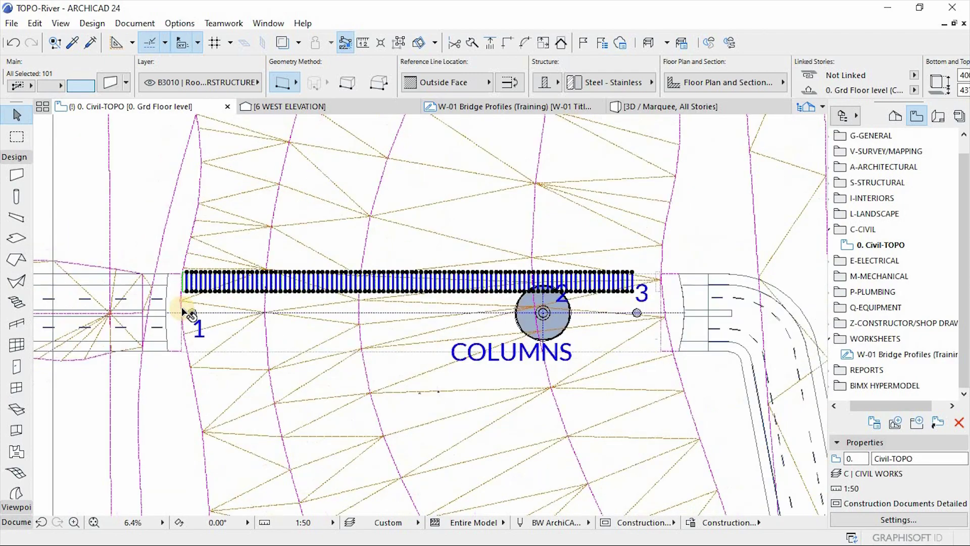
click(666, 297)
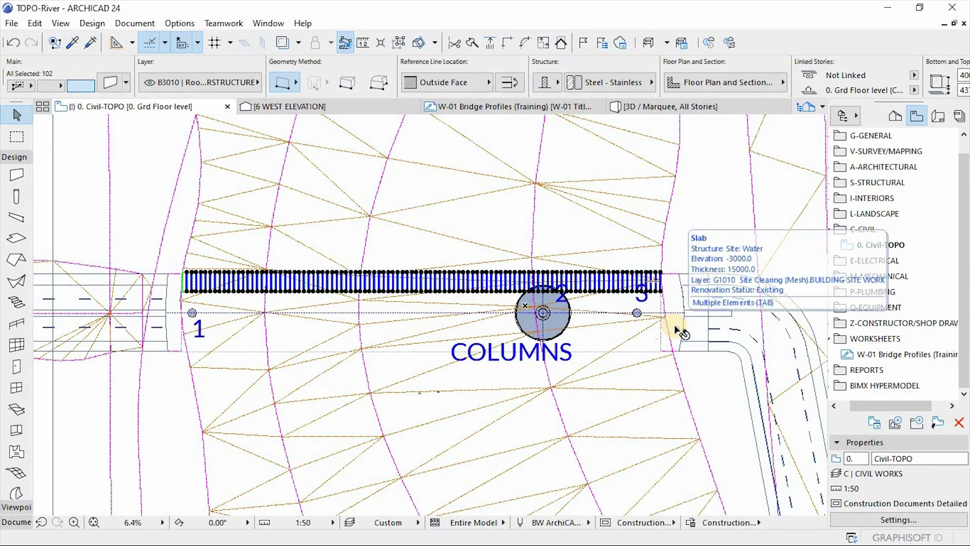
click(651, 108)
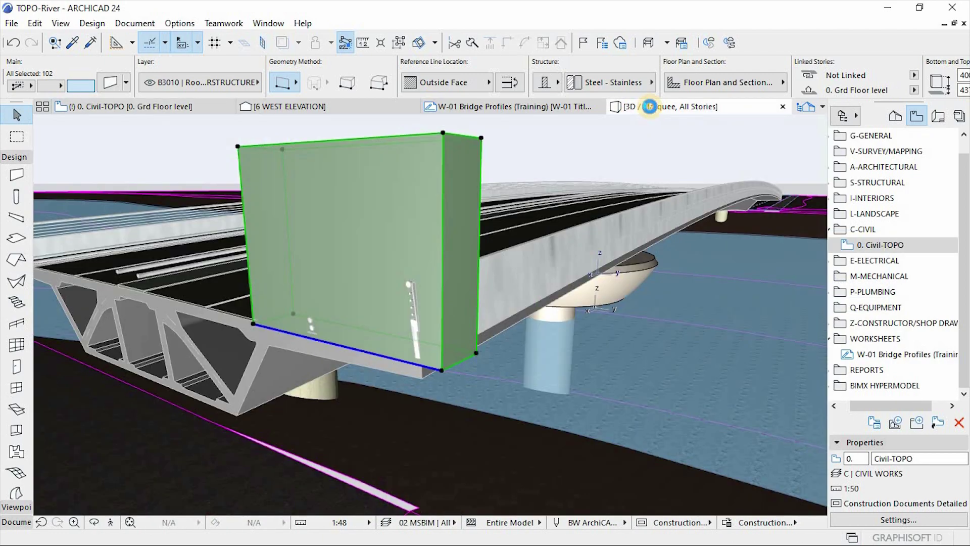
Deselect the walls and convert the outer railing support beam into a morph.
key(Escape)
shift+middle_drag(623, 325, 348, 308)
mouse_move(713, 262)
shift+middle_down()
mouse_move(665, 273)
mouse_move(682, 273)
mouse_move(686, 251)
mouse_move(719, 266)
mouse_move(708, 290)
mouse_move(714, 277)
mouse_move(702, 273)
shift+middle_up()
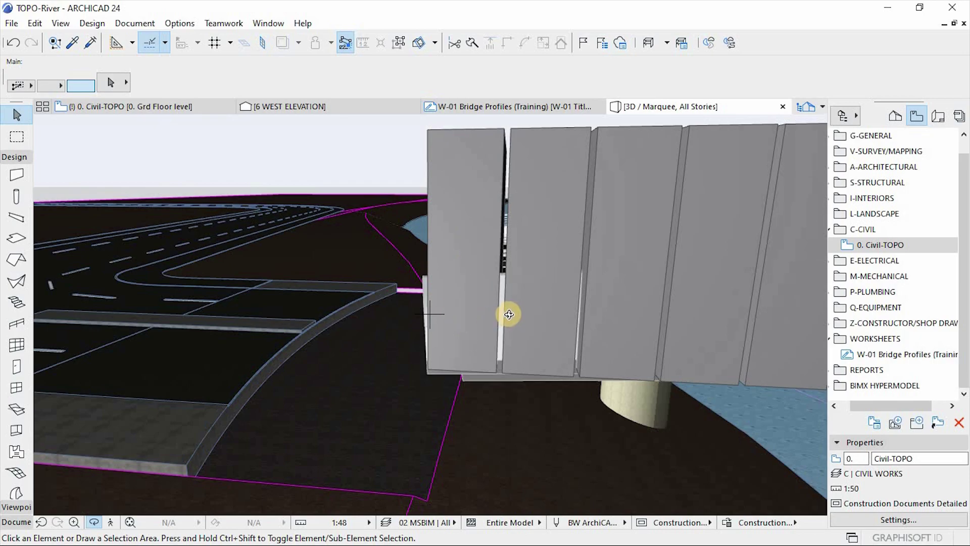
shift+middle_drag(406, 314, 576, 321)
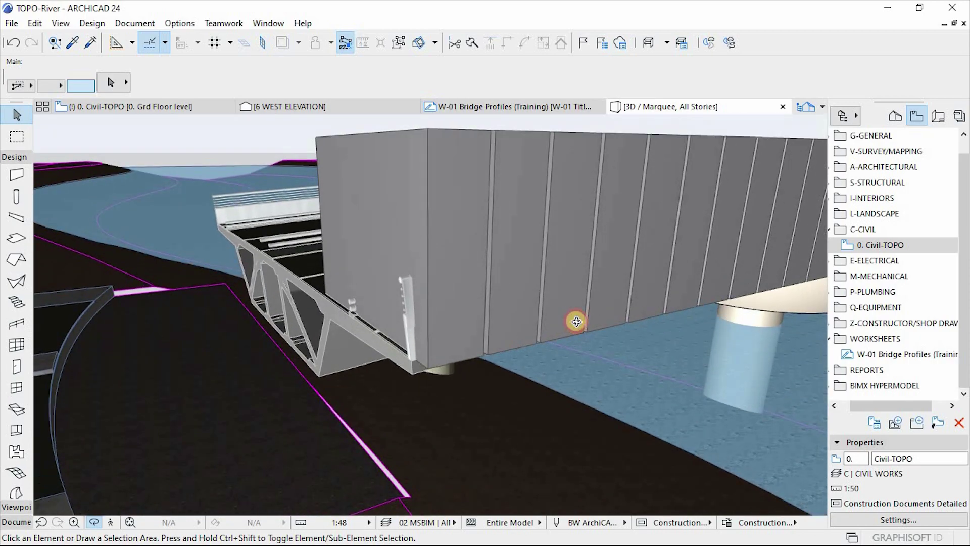
click(406, 288)
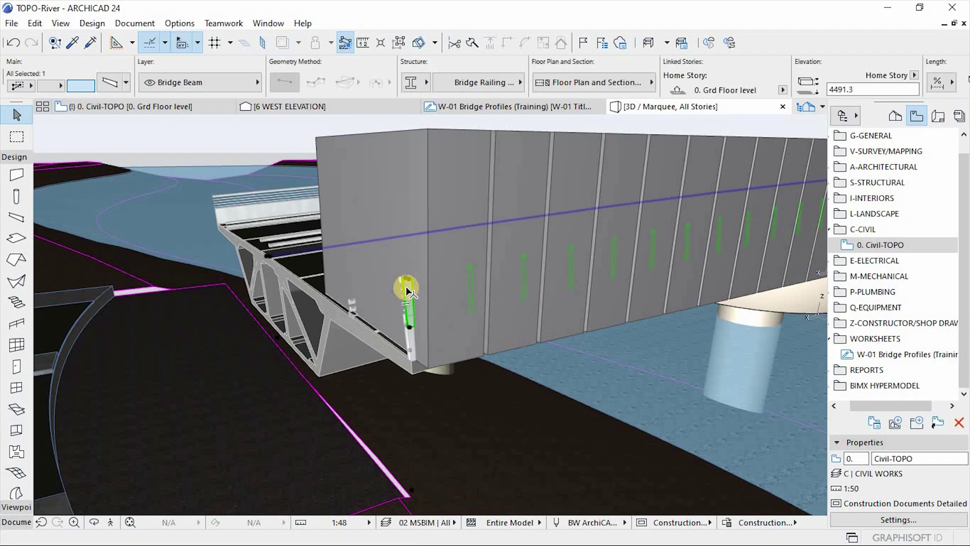
right_click(406, 287)
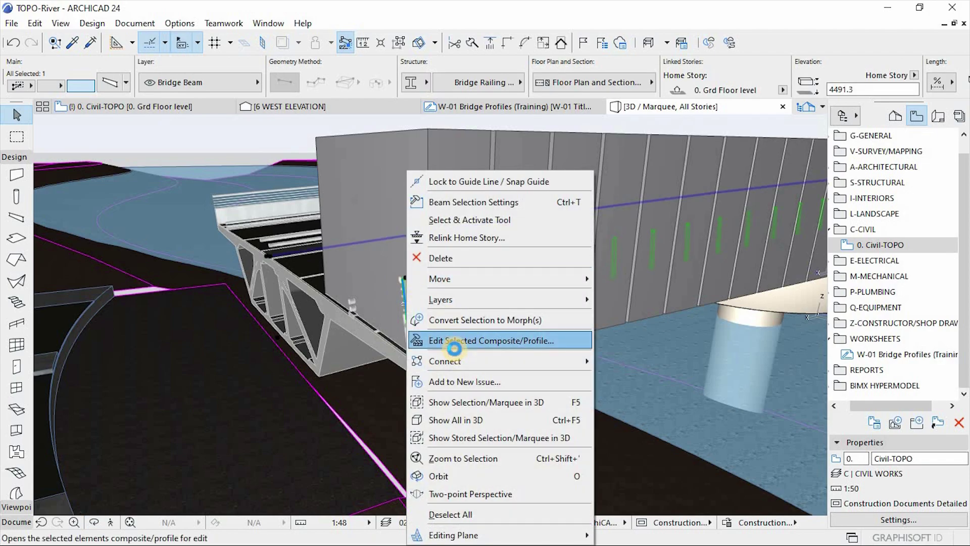
click(457, 322)
click(392, 230)
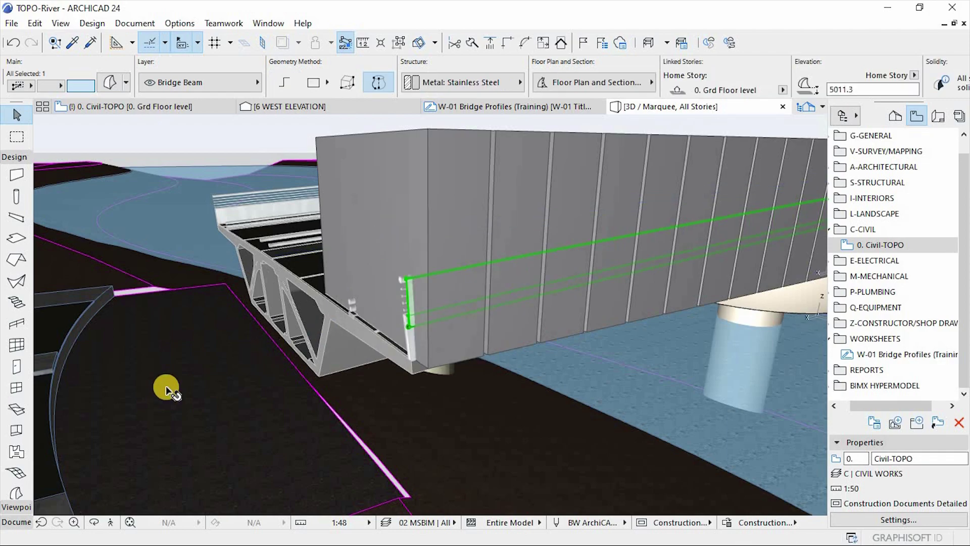
Examine the row of spaced walls overlapping the railing support along the bridge in 3D.
scroll(152, 396, down, 4)
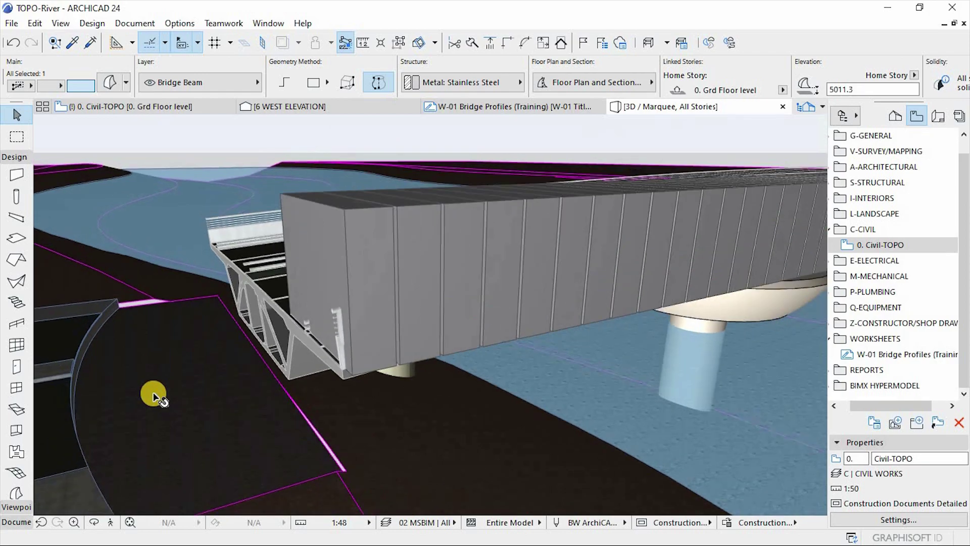
scroll(101, 377, down, 5)
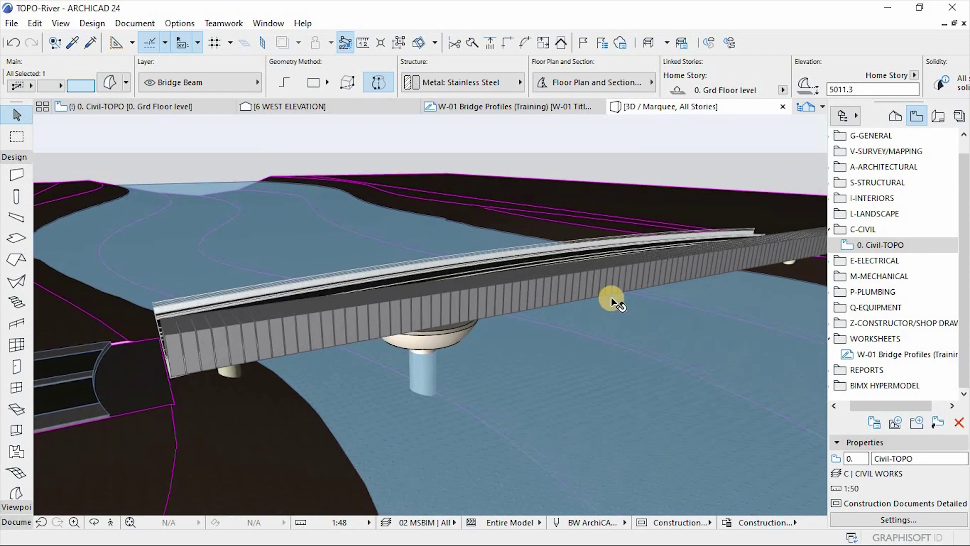
scroll(772, 236, up, 8)
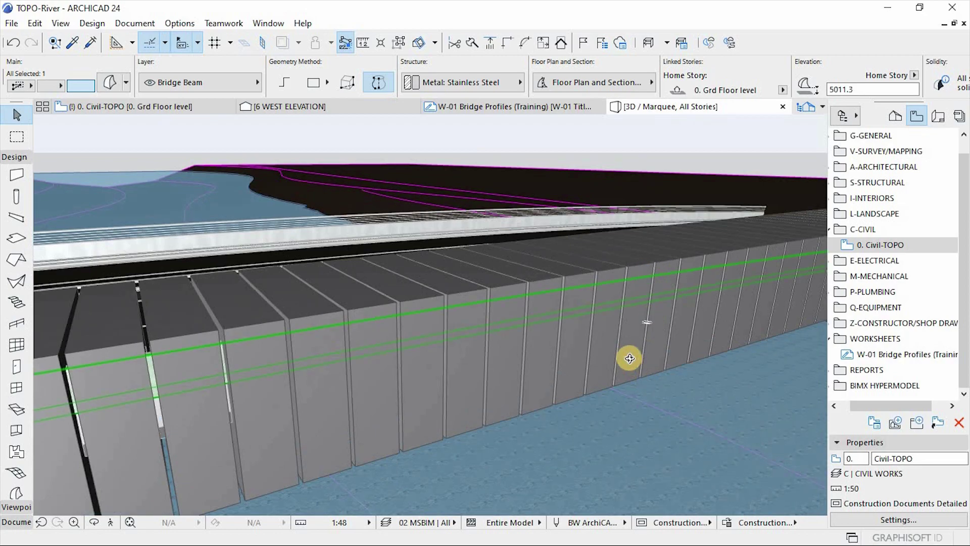
mouse_move(626, 347)
shift+middle_down()
mouse_move(604, 329)
mouse_move(619, 340)
mouse_move(610, 343)
shift+middle_up()
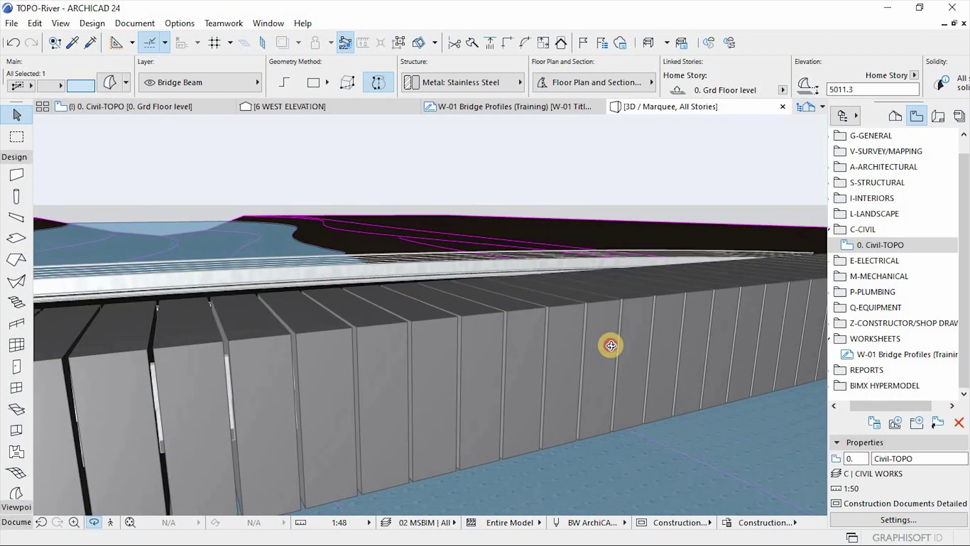
scroll(714, 282, down, 8)
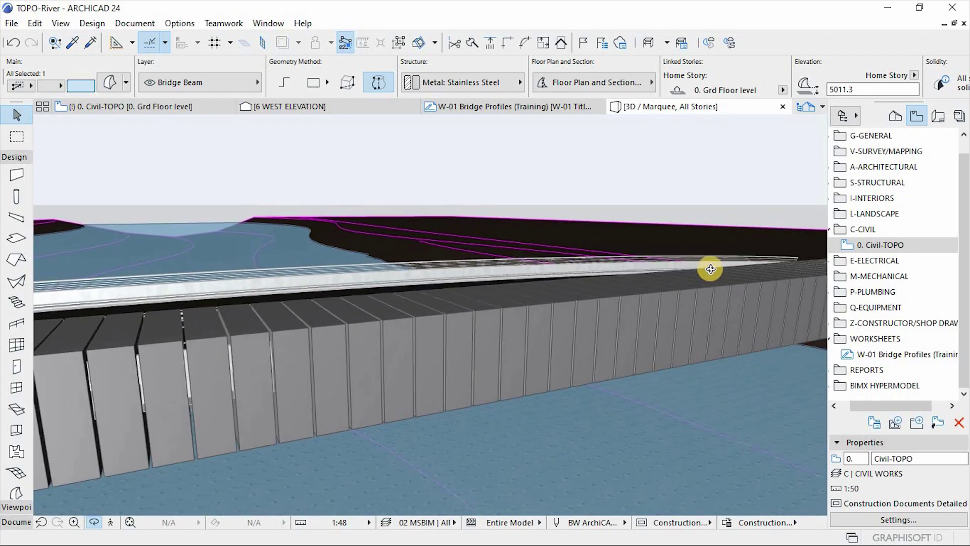
Subtract the row of walls from the outer railing support morph with Solid Element Operations, using the morph as target and the walls as operators.
shift+middle_drag(650, 310, 324, 335)
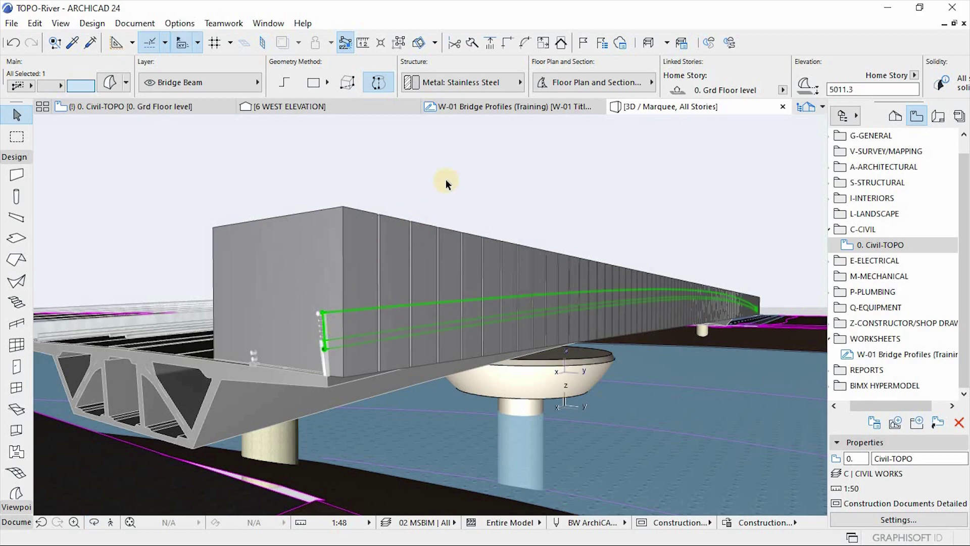
right_click(460, 138)
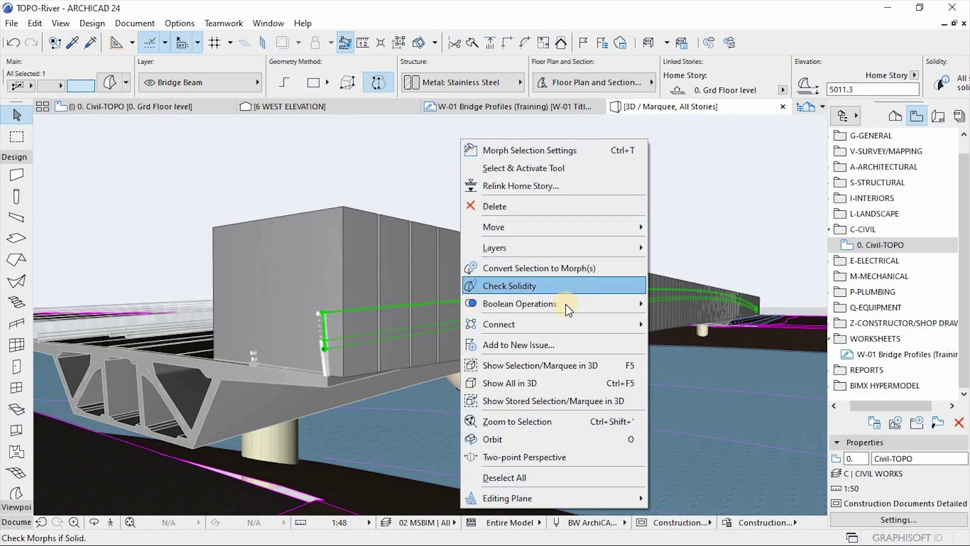
mouse_move(542, 323)
click(714, 361)
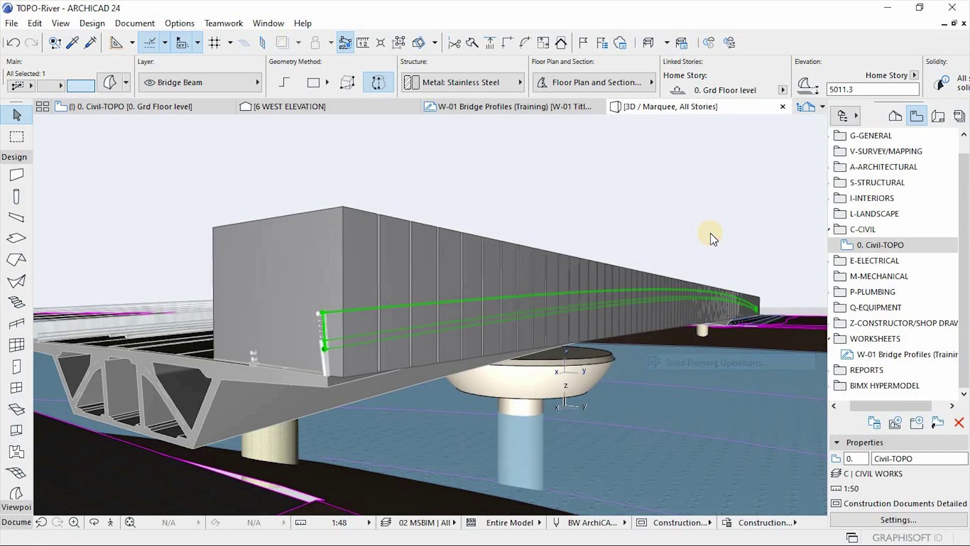
drag(677, 178, 694, 136)
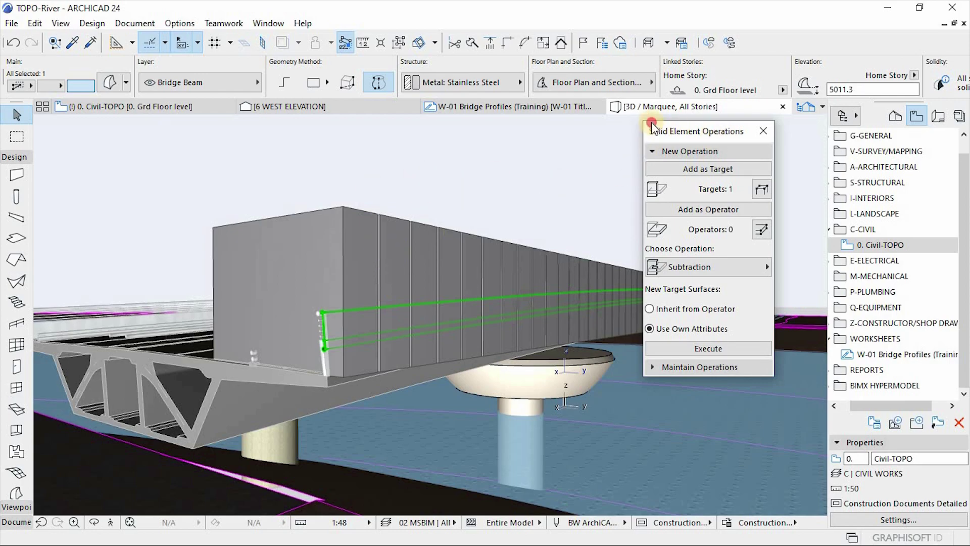
drag(674, 131, 626, 105)
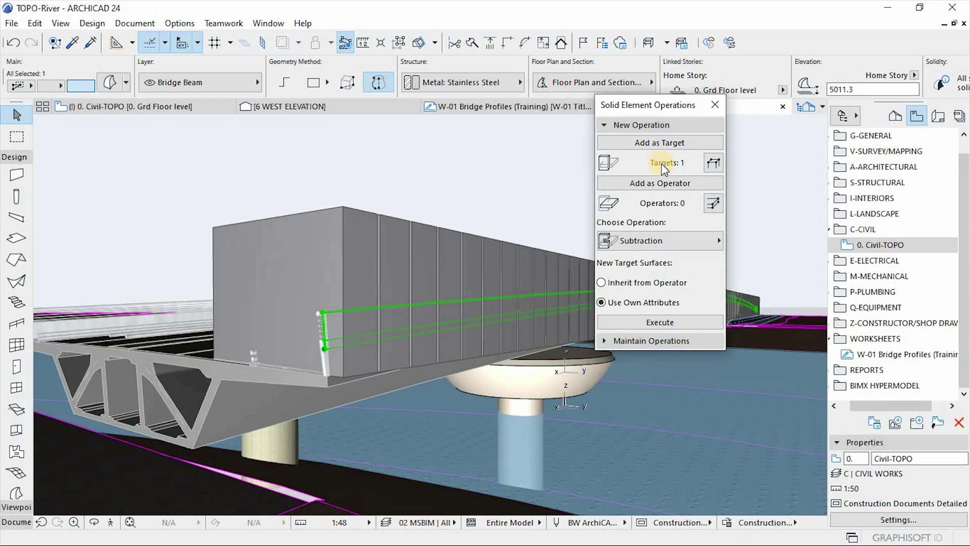
click(342, 214)
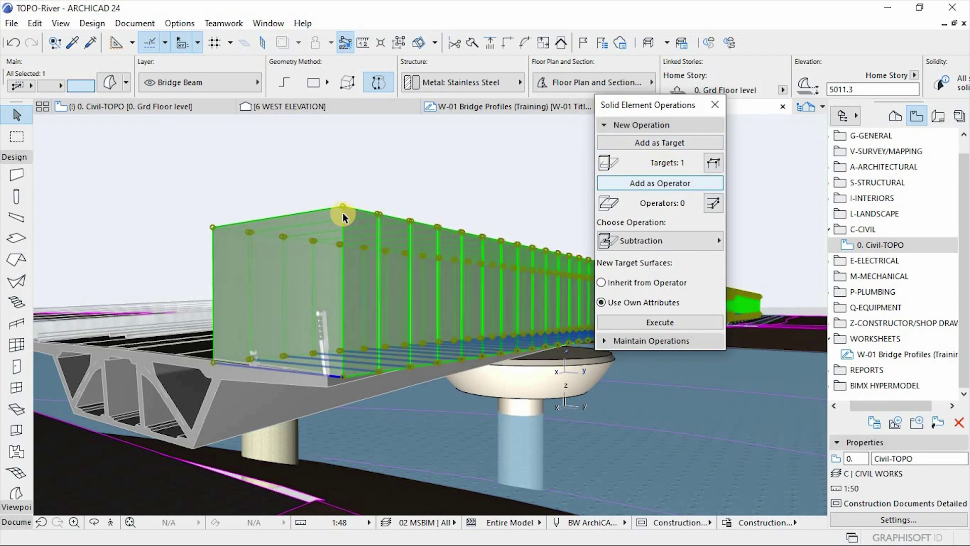
click(642, 186)
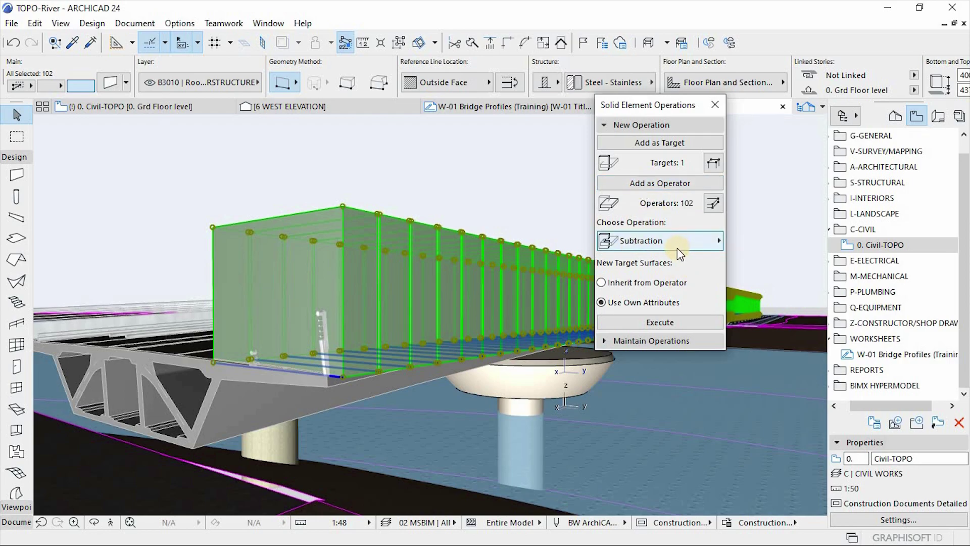
click(655, 323)
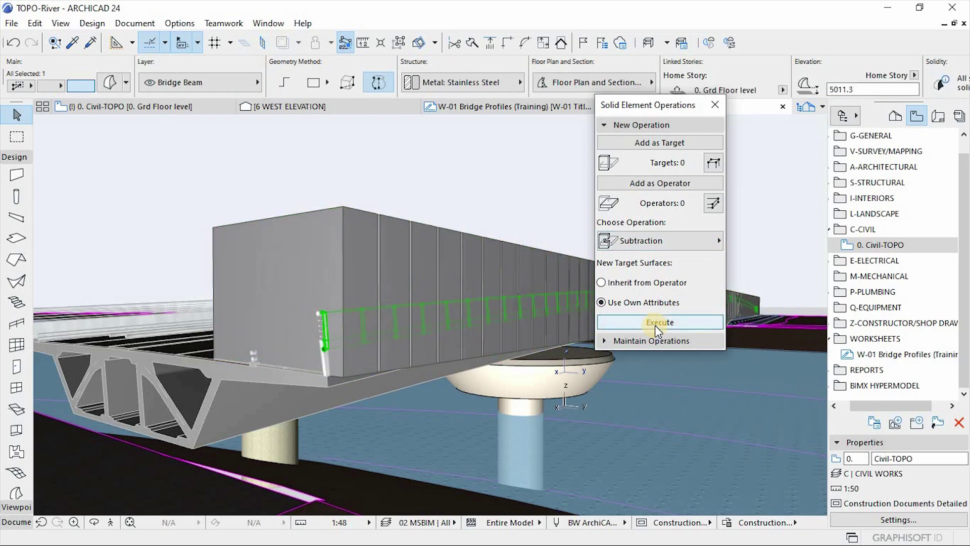
Convert the cut outer railing support to morphs so each post becomes a separate element.
right_click(425, 151)
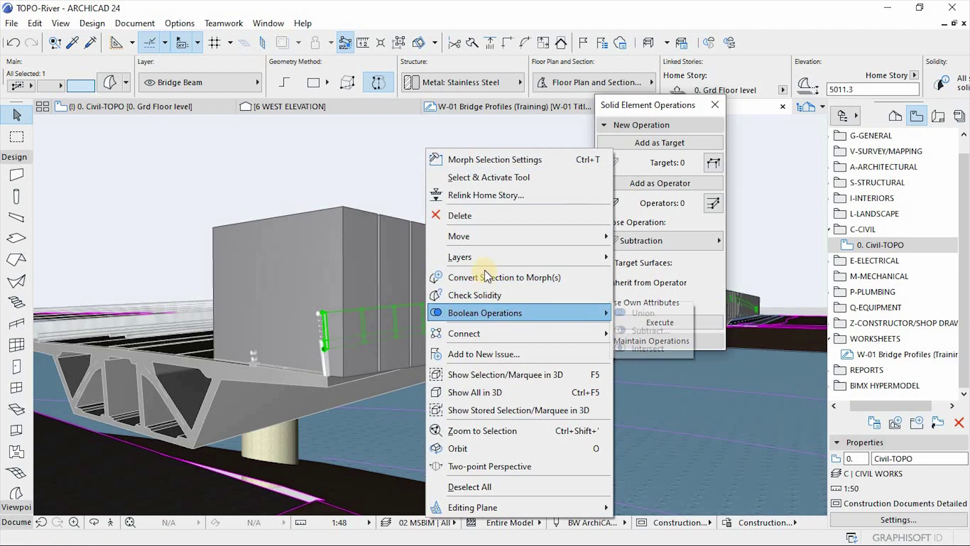
click(500, 277)
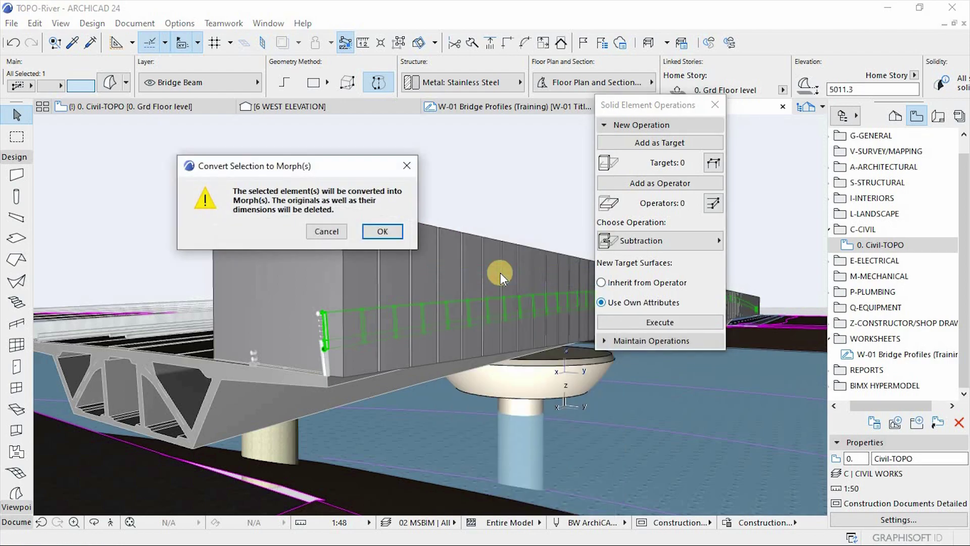
click(367, 229)
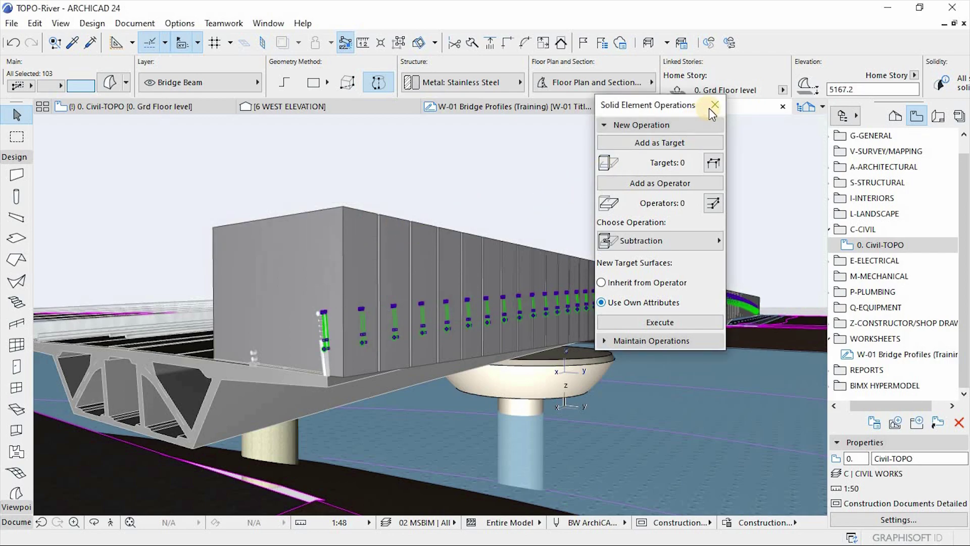
Delete the whole row of cutting walls and close Solid Element Operations.
click(337, 239)
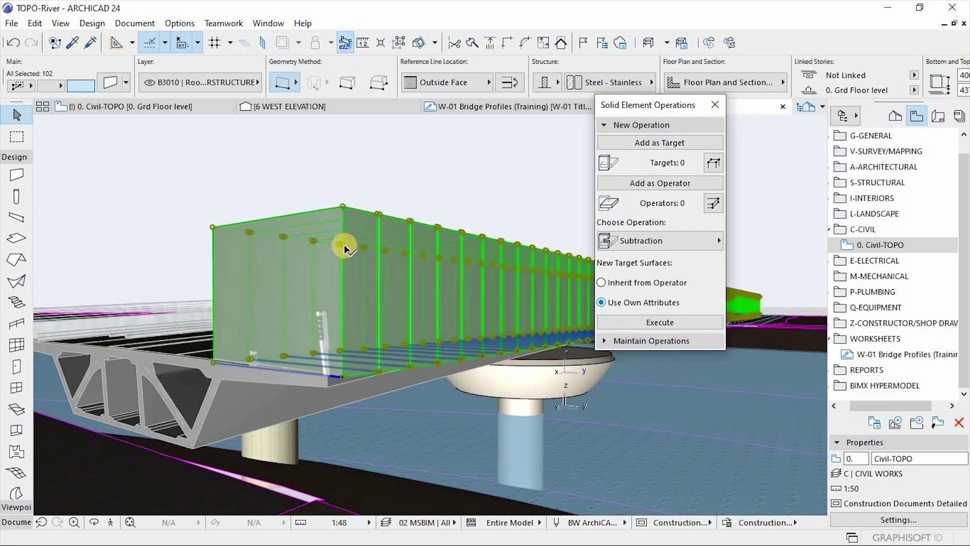
key(Delete)
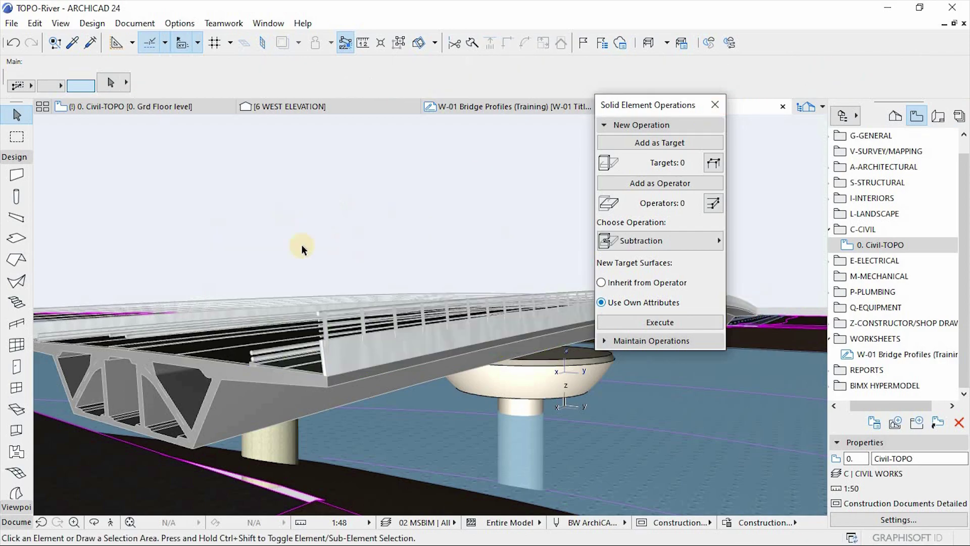
click(720, 105)
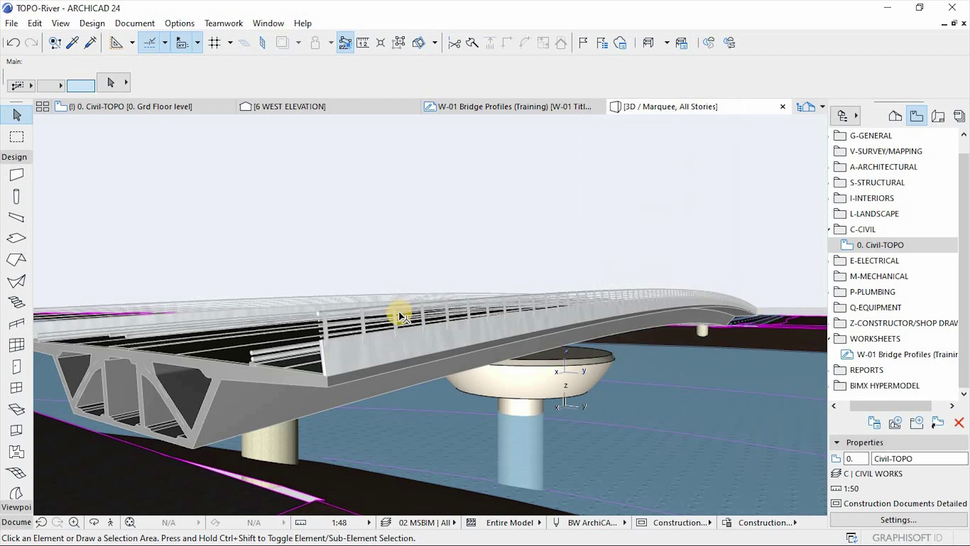
Mirror a copy of the railing support posts across the bridge's longitudinal centre line in the Civil-TOPO plan.
scroll(399, 311, up, 3)
scroll(446, 315, up, 6)
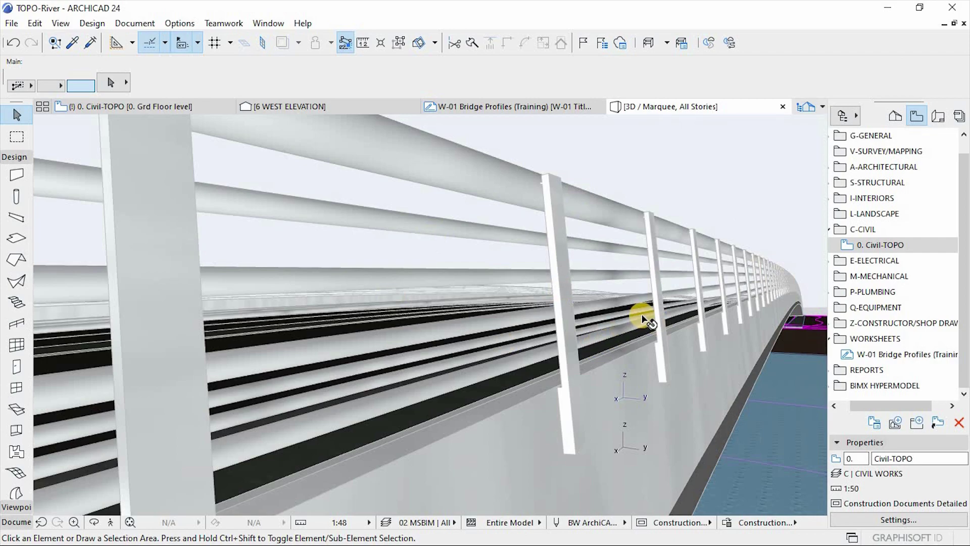
scroll(642, 316, down, 3)
click(87, 111)
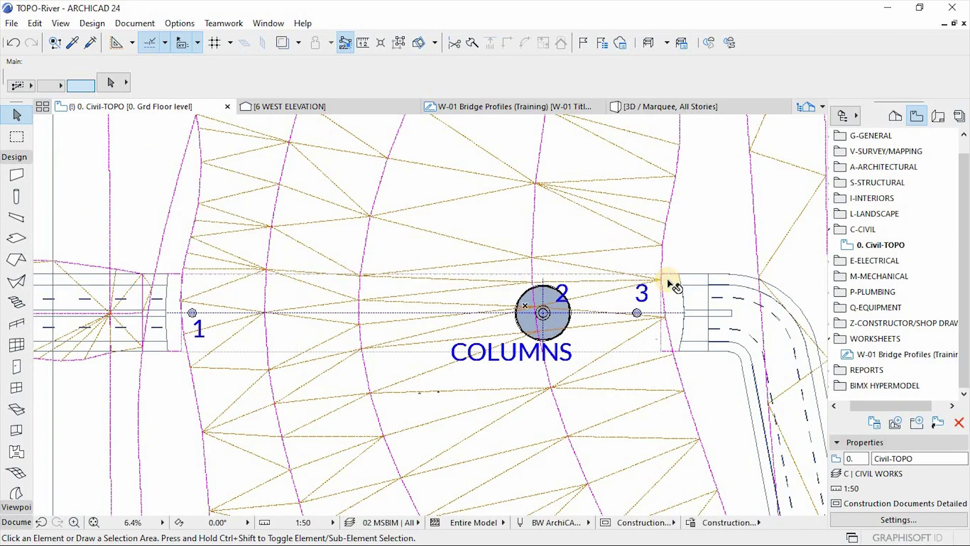
scroll(670, 282, up, 6)
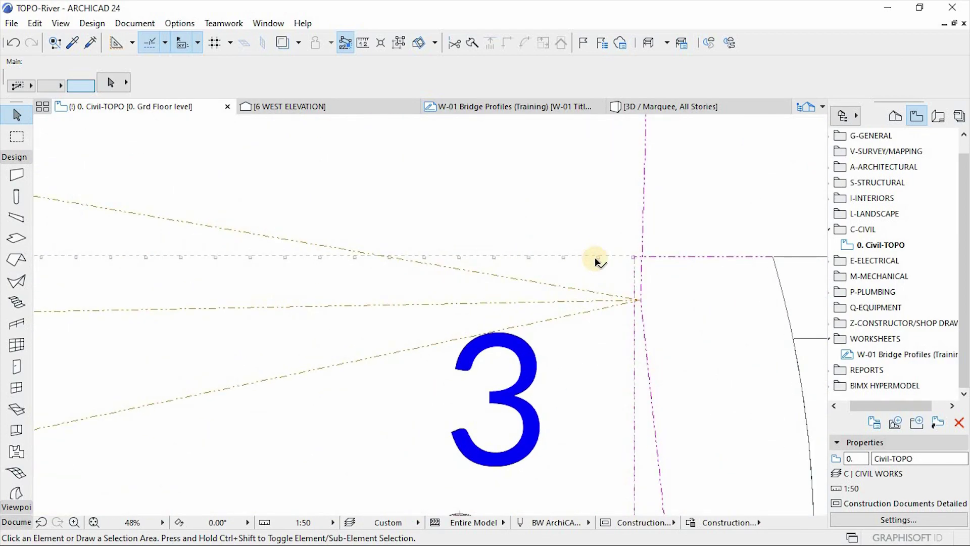
click(597, 262)
key(ctrl+alt+m)
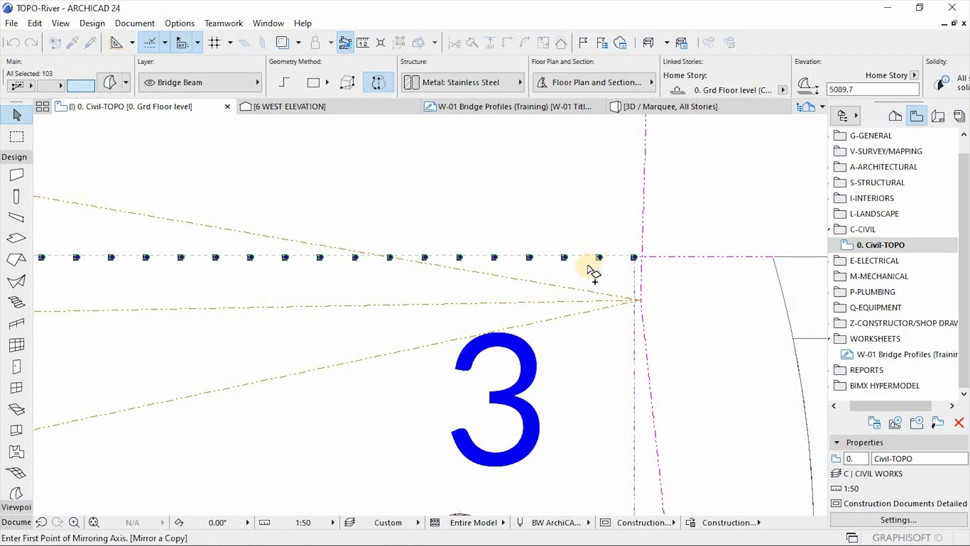
scroll(591, 270, down, 4)
click(641, 360)
click(489, 362)
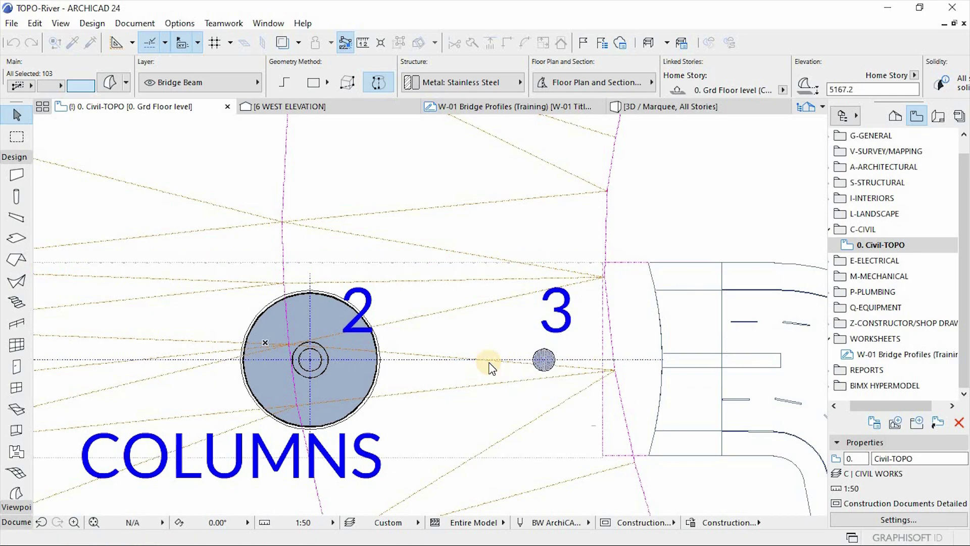
Edit the profile of the bridge railing beam selected in 3D and duplicate it as Bridge Railing Support PD.
click(676, 107)
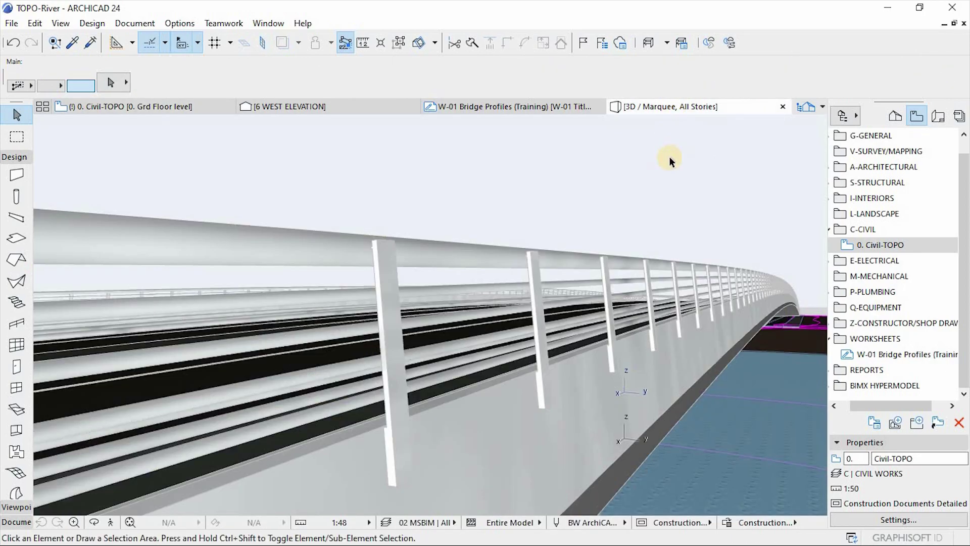
shift+middle_drag(639, 186, 639, 205)
shift+middle_drag(718, 169, 542, 332)
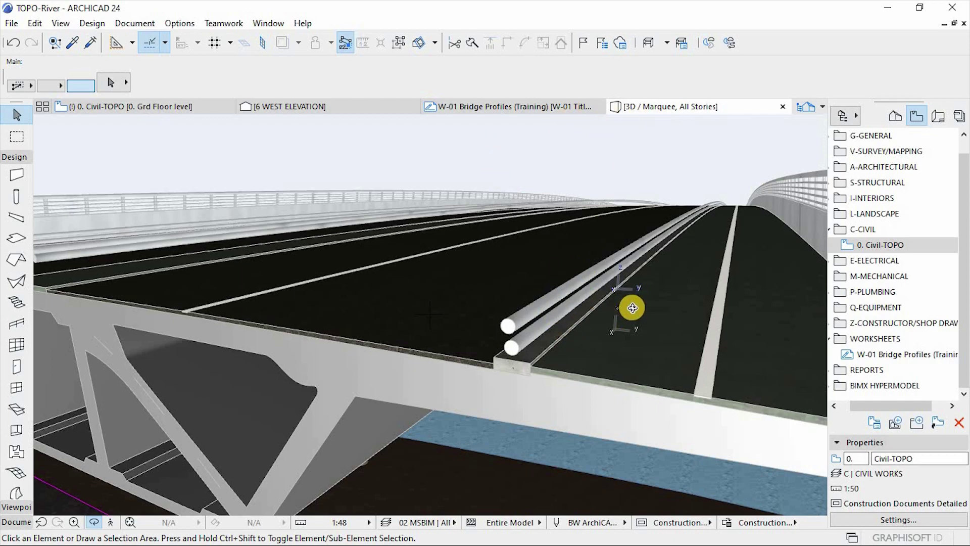
click(536, 309)
right_click(535, 308)
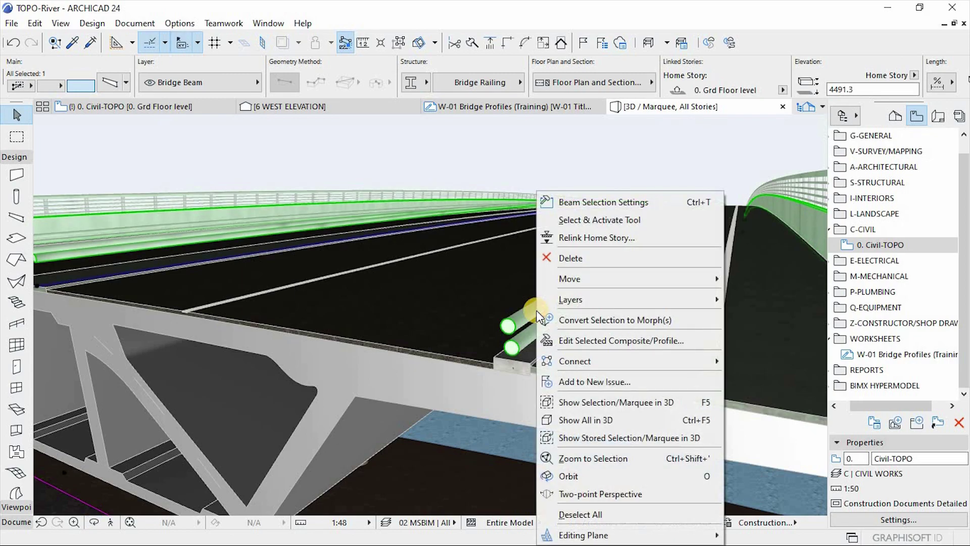
click(592, 338)
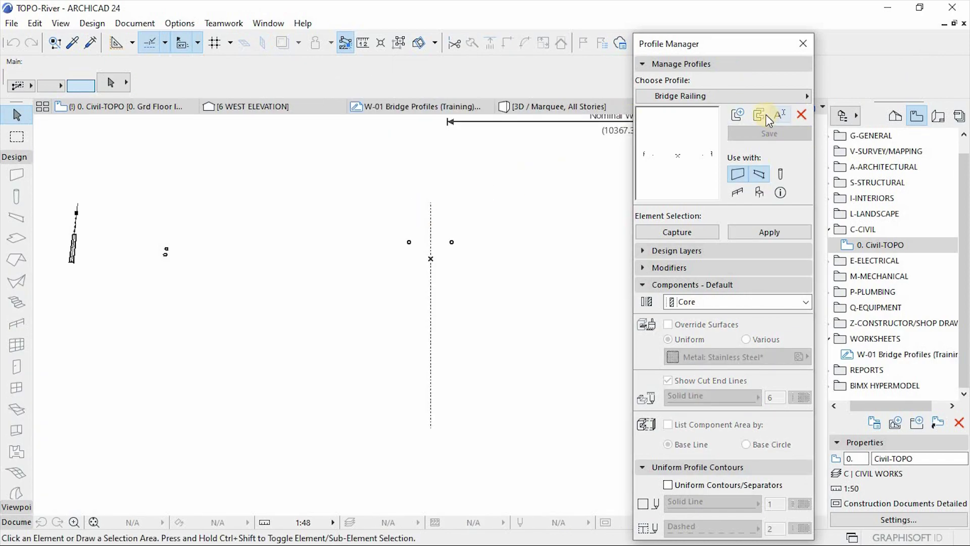
click(759, 114)
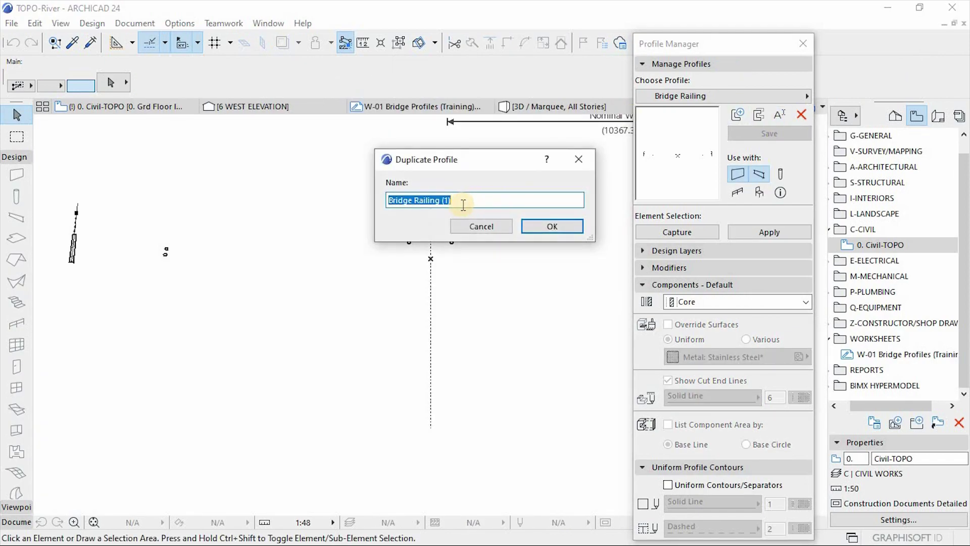
mouse_move(462, 203)
mouse_down()
mouse_move(472, 200)
mouse_move(445, 201)
mouse_up()
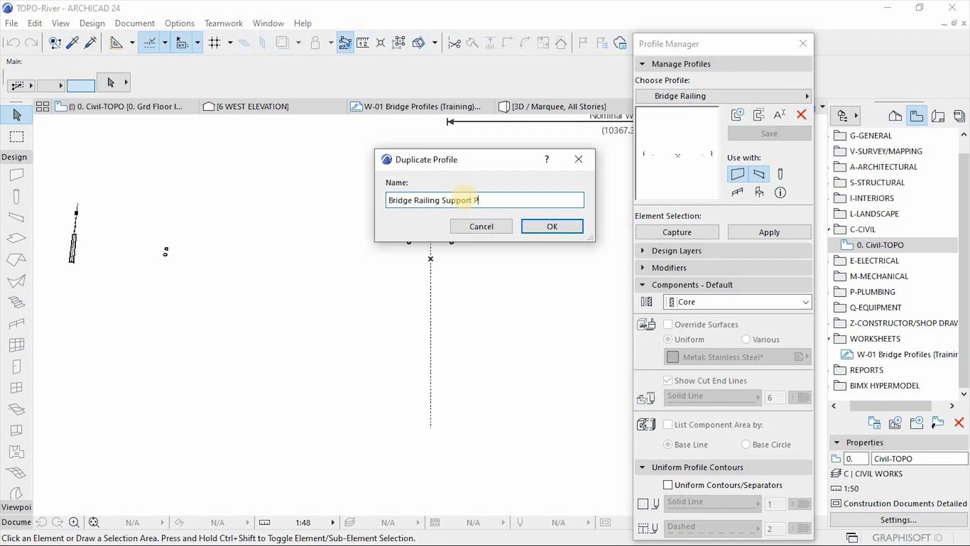
click(540, 225)
Delete the left railings, the central circles and the outer right railing from the profile, keeping the two stacked circles right of the axis.
scroll(541, 243, down, 2)
drag(314, 187, 199, 299)
key(Delete)
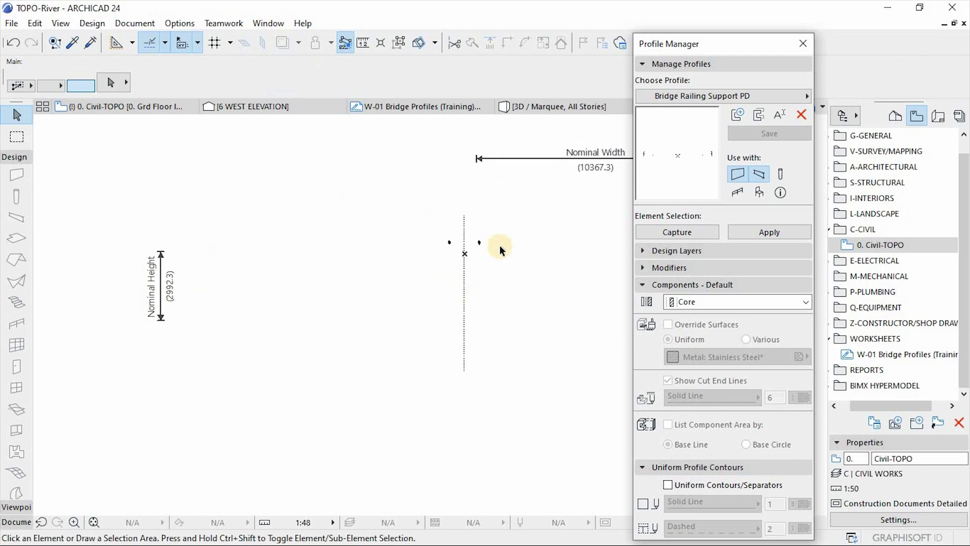
scroll(469, 237, up, 4)
click(374, 299)
drag(409, 264, 498, 265)
click(269, 280)
scroll(283, 285, down, 5)
click(456, 321)
click(425, 283)
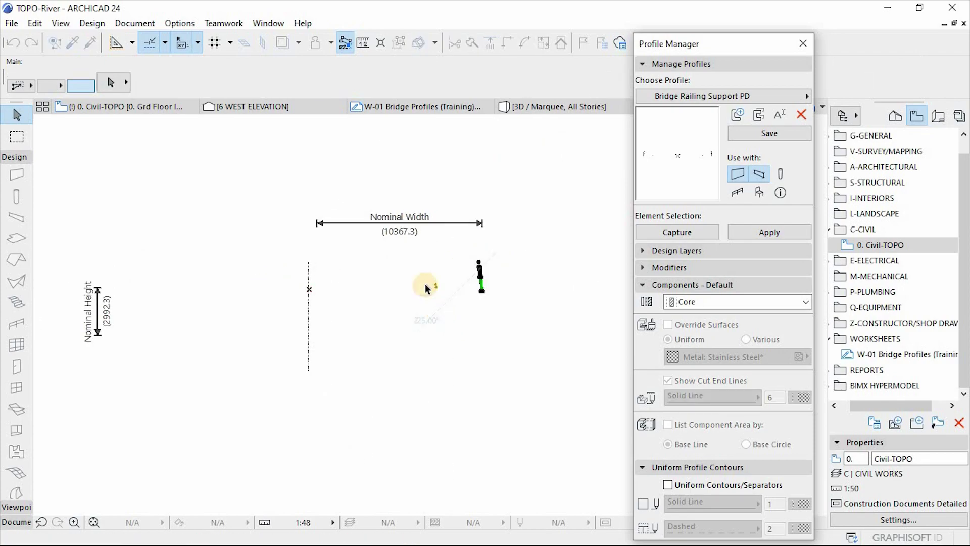
scroll(432, 284, down, 2)
scroll(445, 288, up, 6)
scroll(446, 292, up, 4)
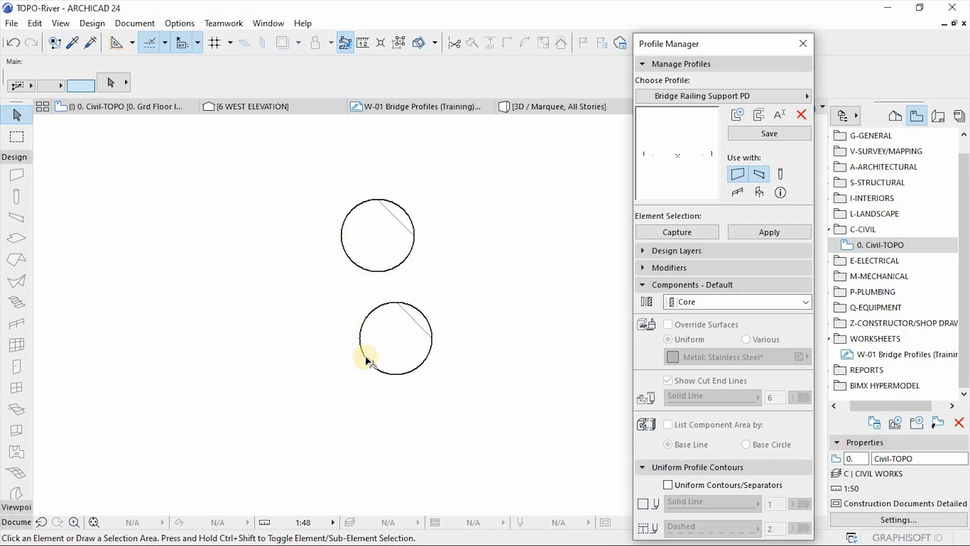
Select only the support outline around the two stacked rail circles in the W-01 Bridge Profiles worksheet for copying.
double_click(888, 353)
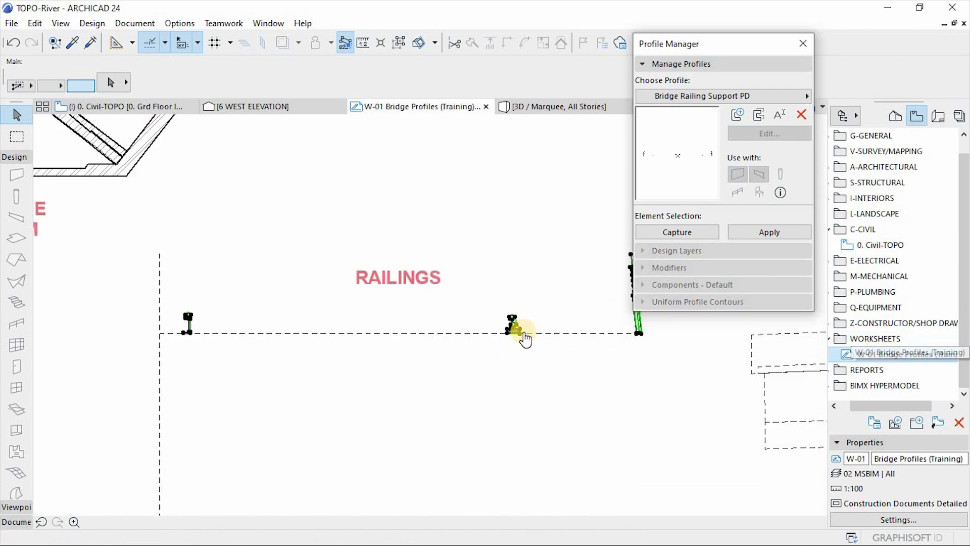
click(525, 335)
scroll(525, 333, up, 10)
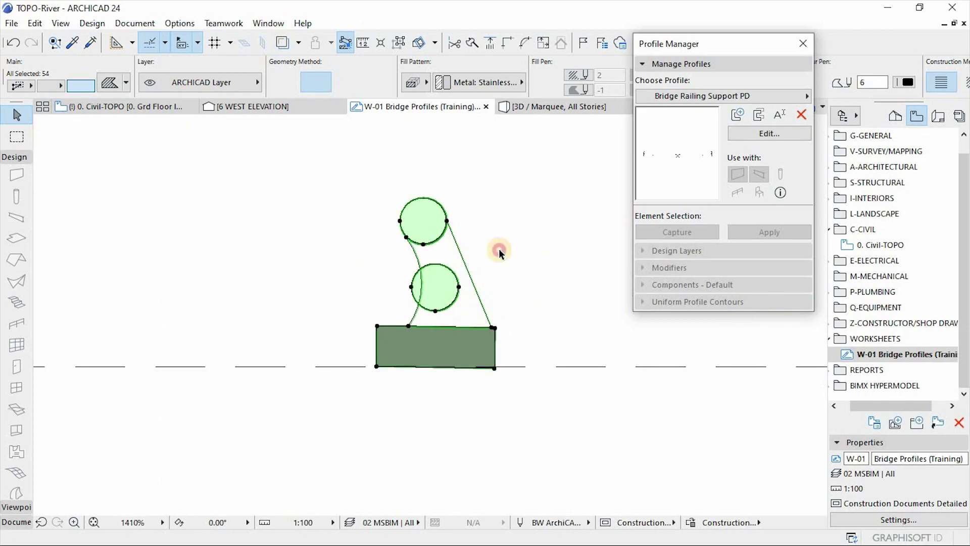
key(Escape)
click(463, 261)
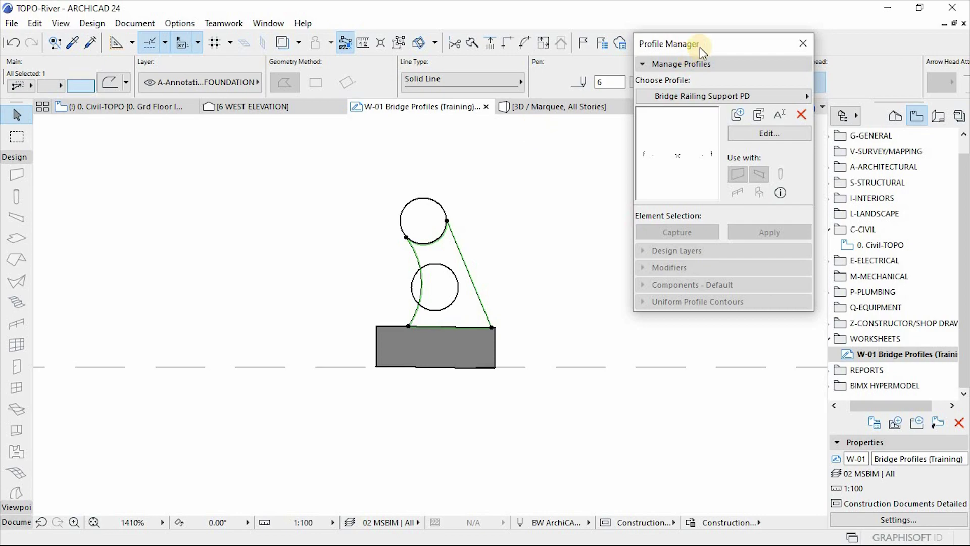
Open the Bridge Railing Support PD profile for editing and paste the copied support outline at the centre of the current view.
click(790, 135)
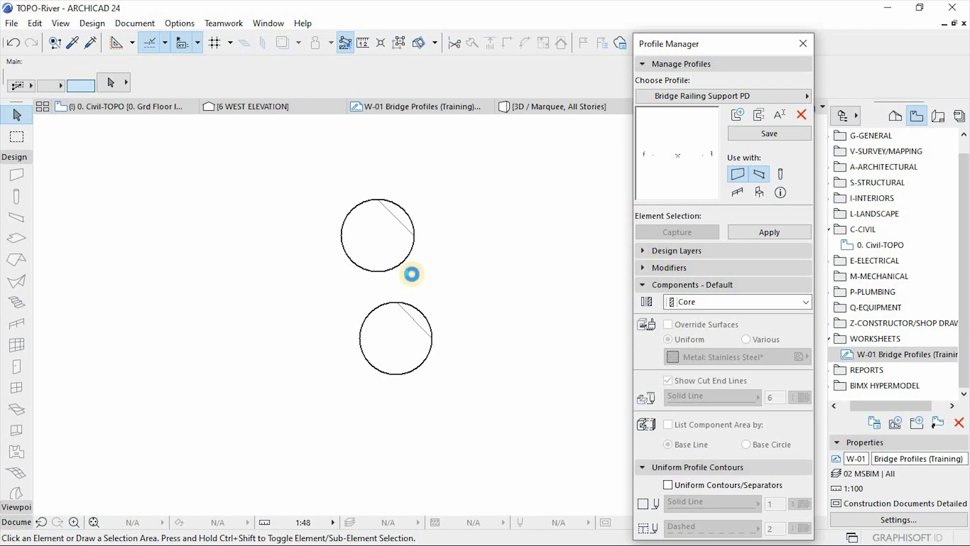
key(ctrl+v)
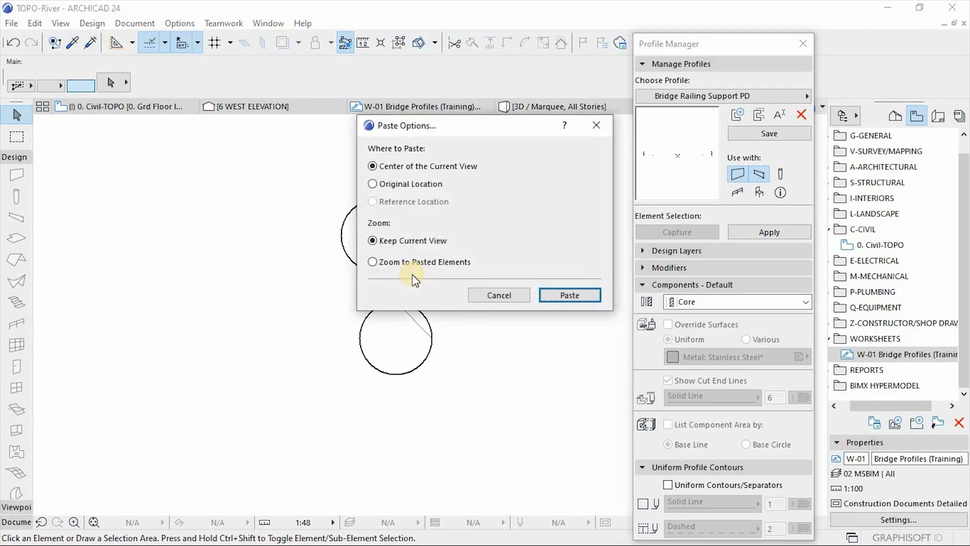
click(566, 295)
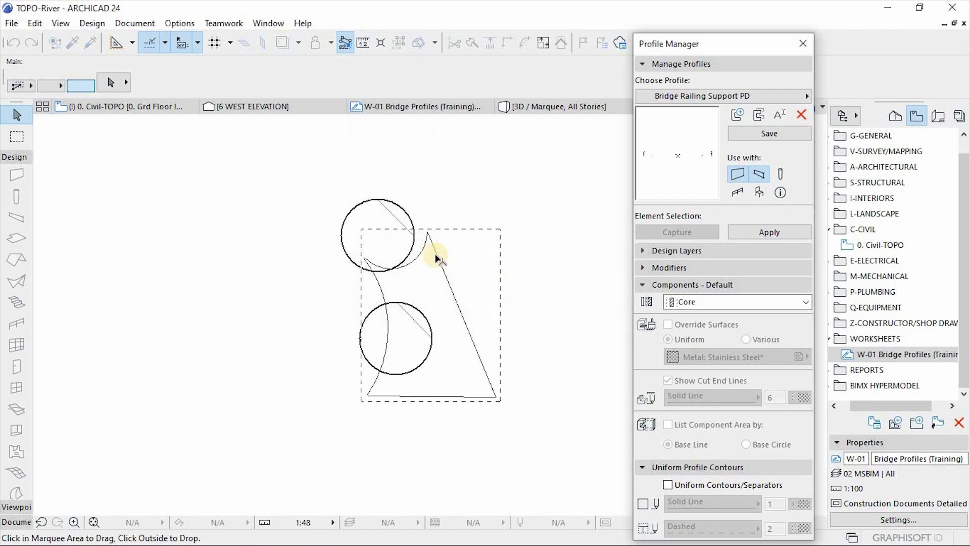
Align the pasted support outline so its concave top arc fits the upper rail circle, and drop it in place.
scroll(420, 247, up, 2)
click(434, 221)
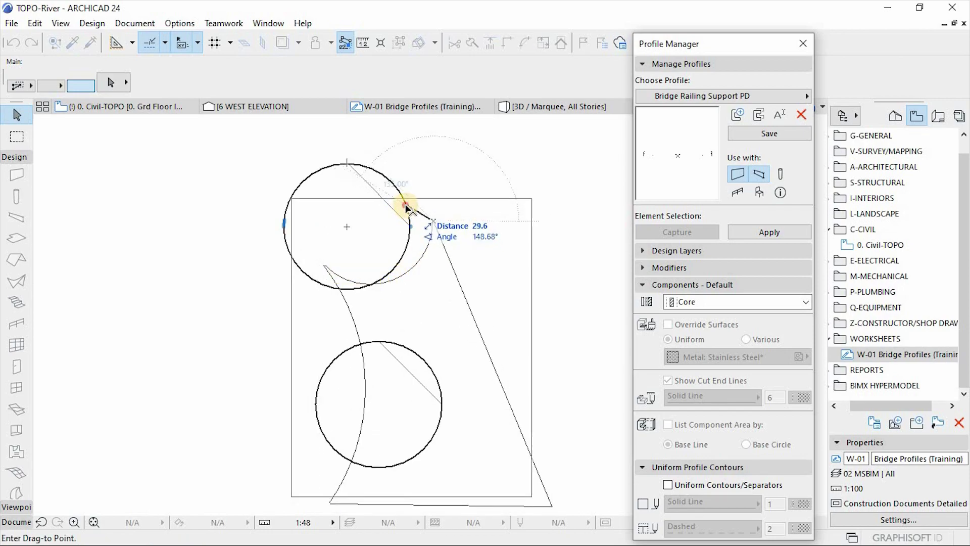
click(407, 207)
click(442, 190)
scroll(317, 210, up, 3)
scroll(395, 207, down, 1)
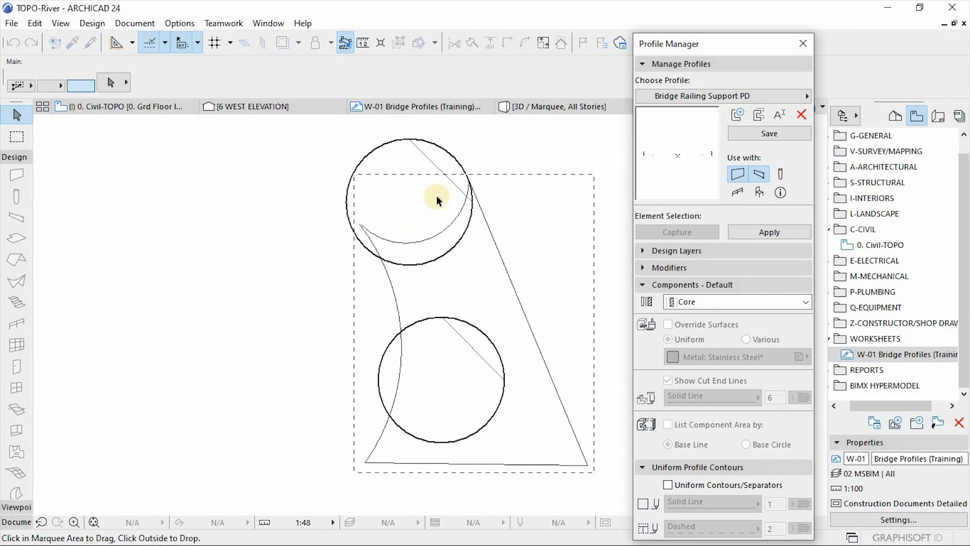
click(469, 185)
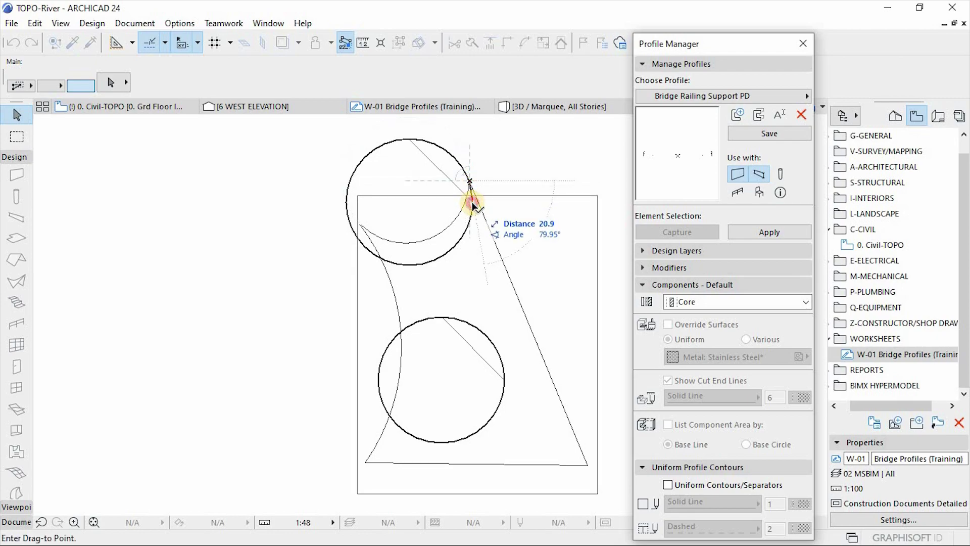
click(474, 205)
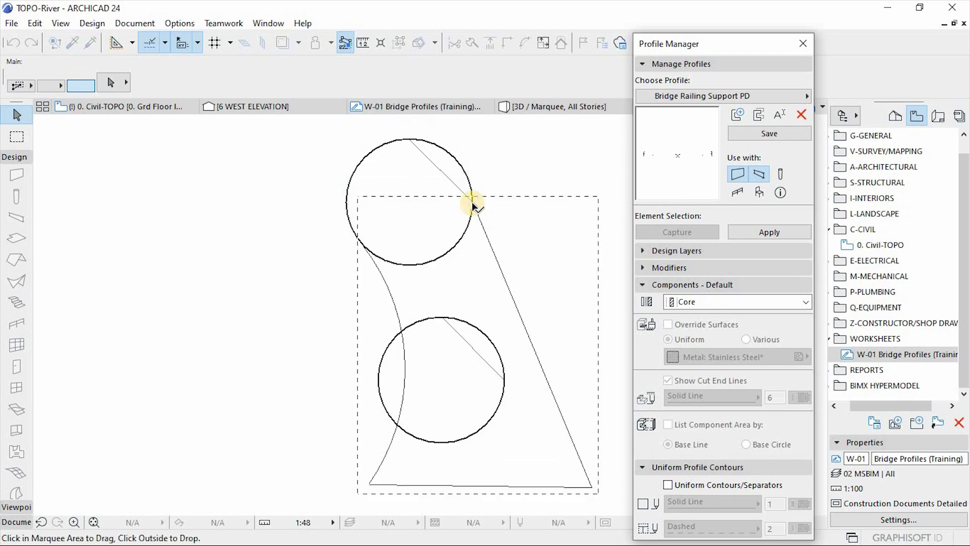
click(503, 165)
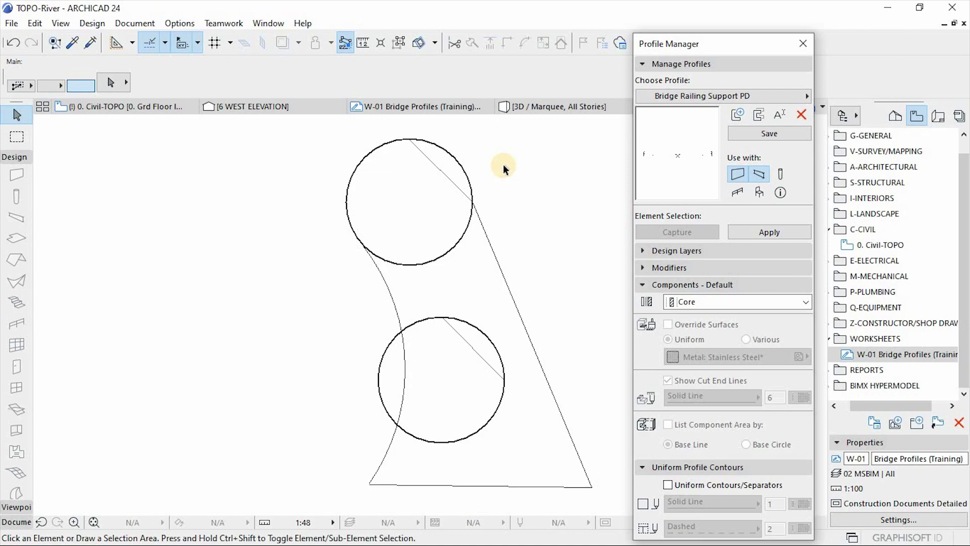
Delete the upper and lower rail circle fills from the profile, keeping only the support outline.
click(419, 181)
click(444, 310)
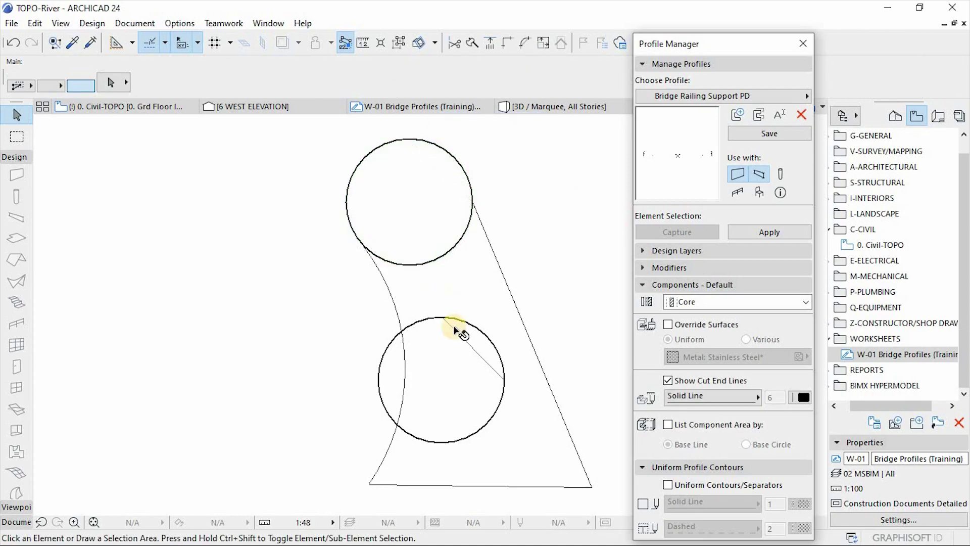
click(448, 201)
key(Delete)
click(453, 332)
key(Escape)
click(488, 343)
key(Delete)
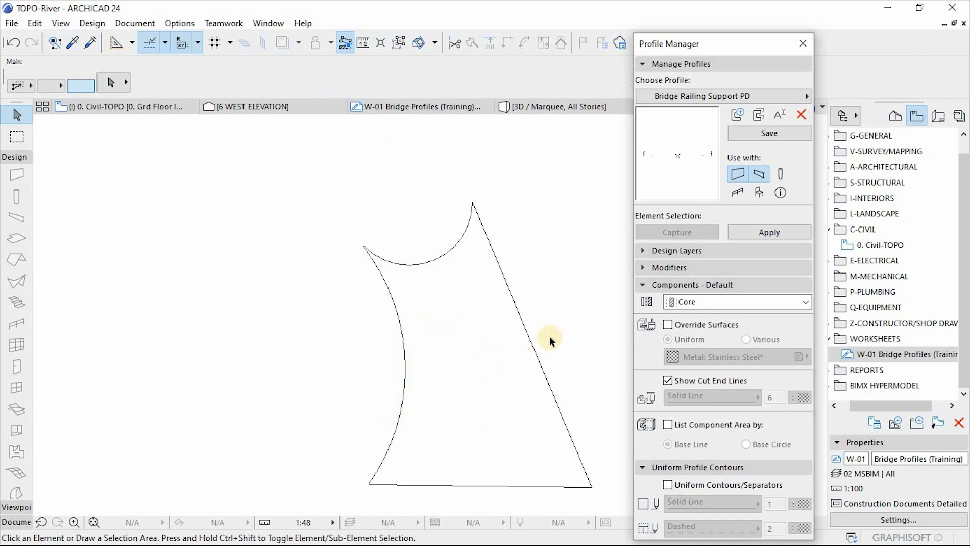
Fill the closed support outline with the stainless steel fill and save the Bridge Railing Support PD profile.
click(713, 148)
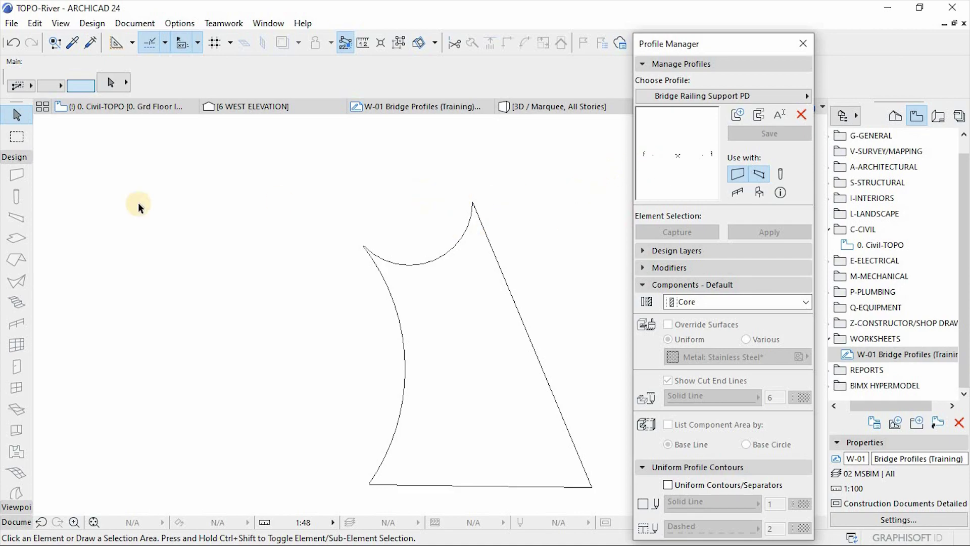
drag(401, 308, 344, 334)
click(341, 199)
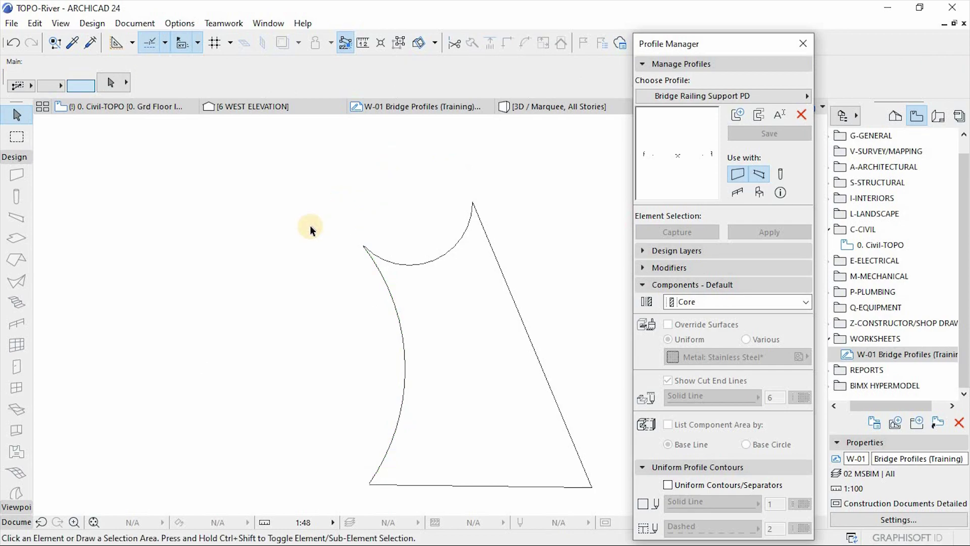
click(14, 521)
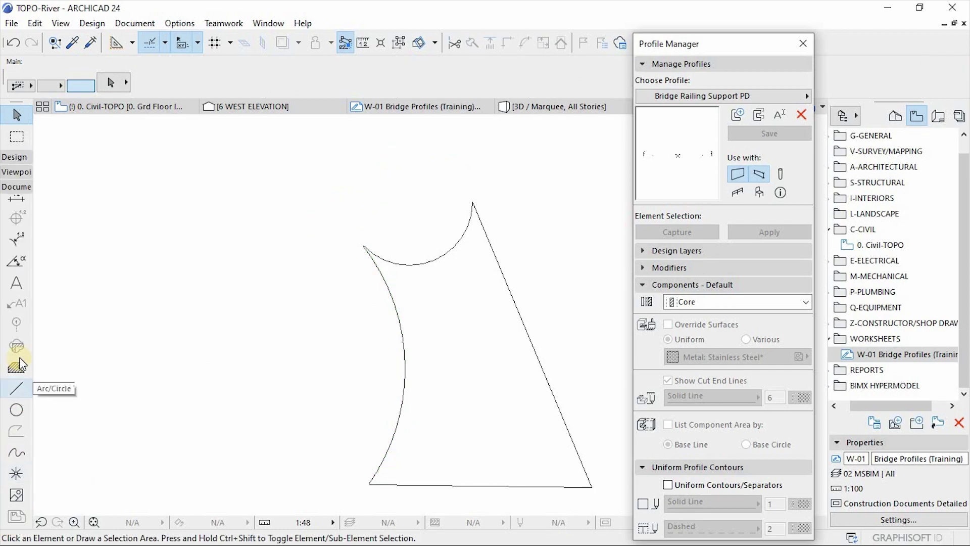
click(16, 368)
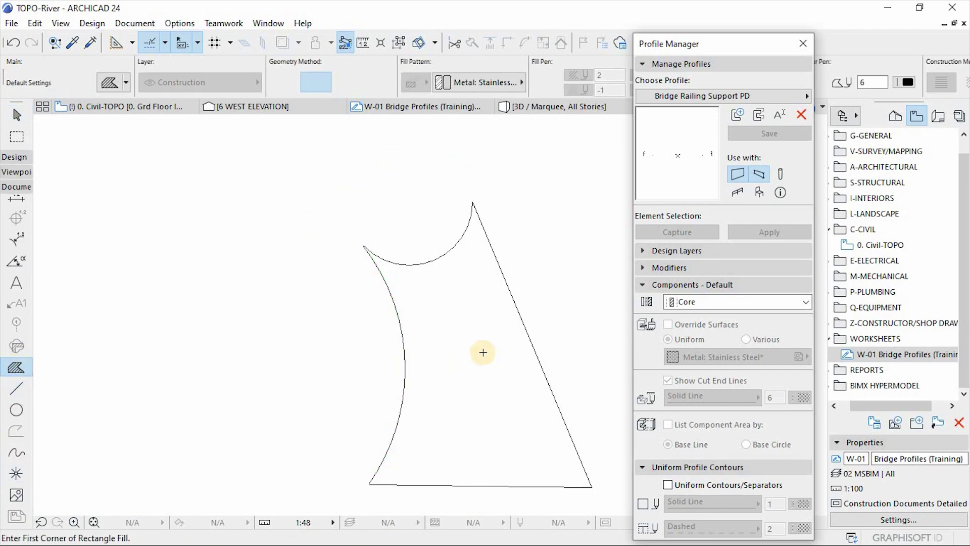
click(462, 312)
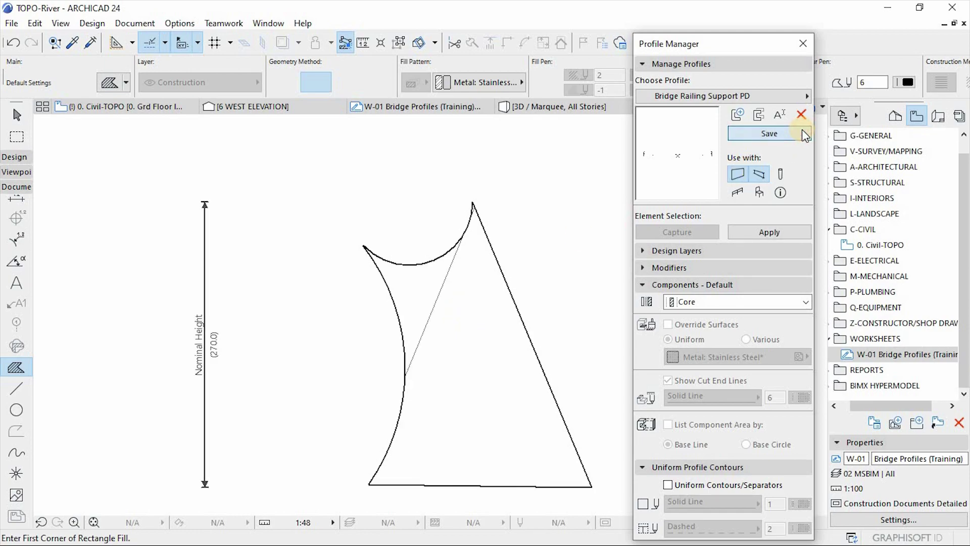
click(802, 131)
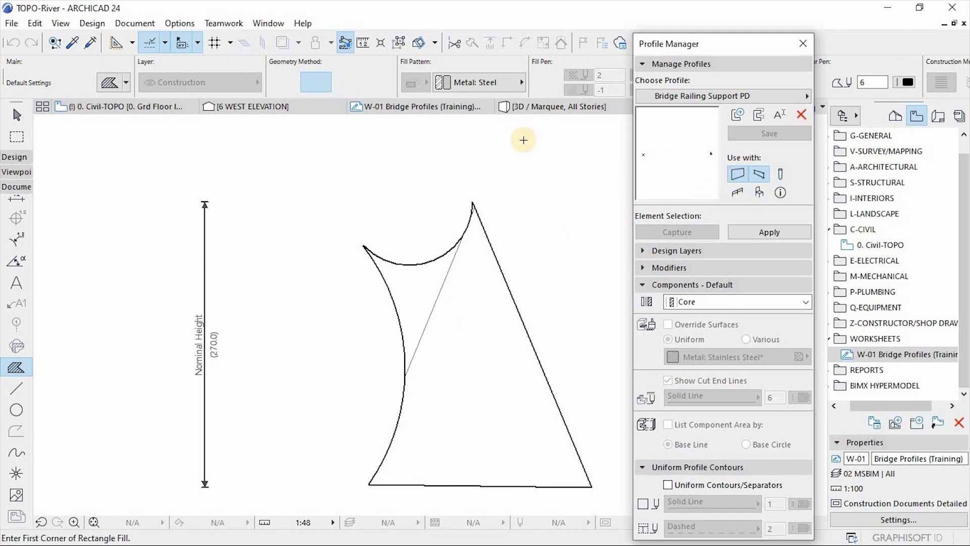
In the 3D view, make a copy of the selected bridge railing beam at its original position.
click(562, 105)
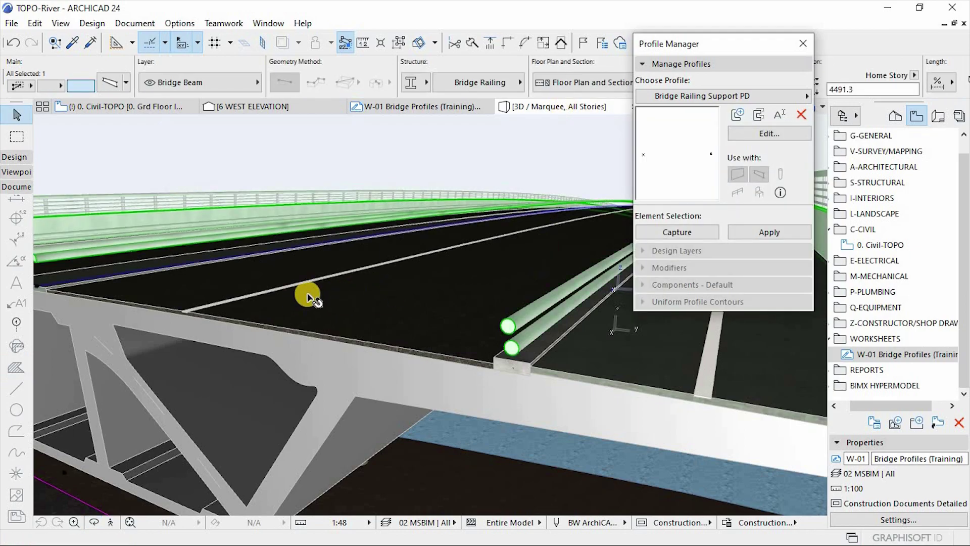
scroll(269, 274, down, 2)
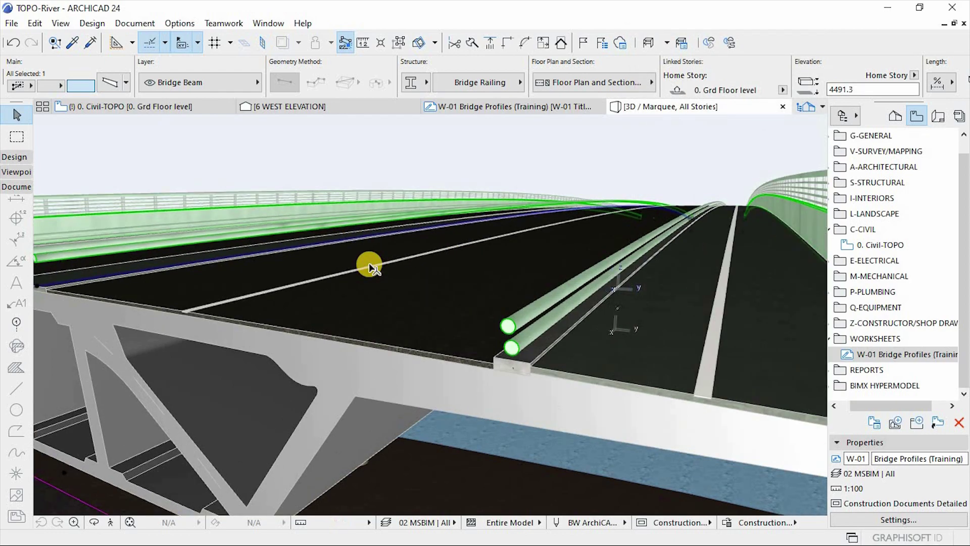
scroll(369, 265, down, 3)
scroll(586, 345, up, 3)
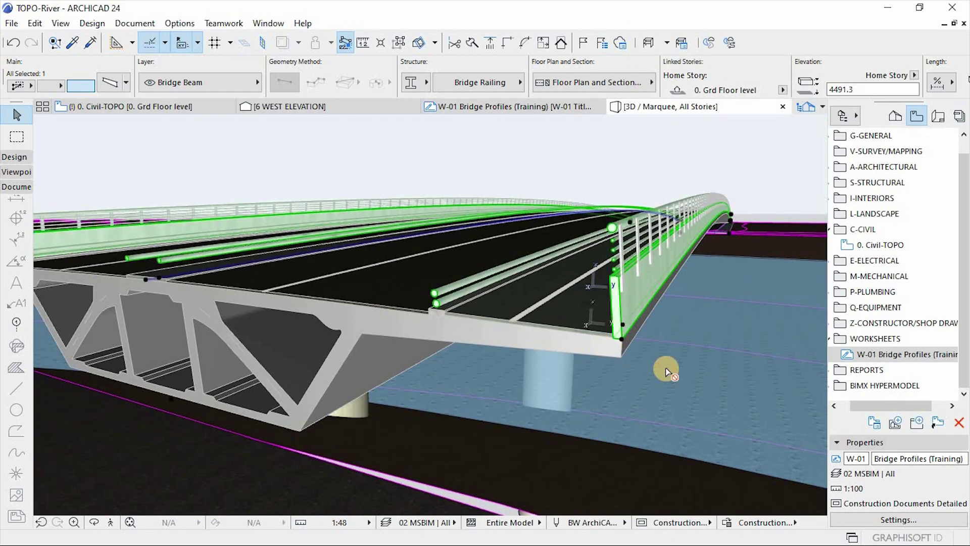
key(ctrl+d)
click(621, 342)
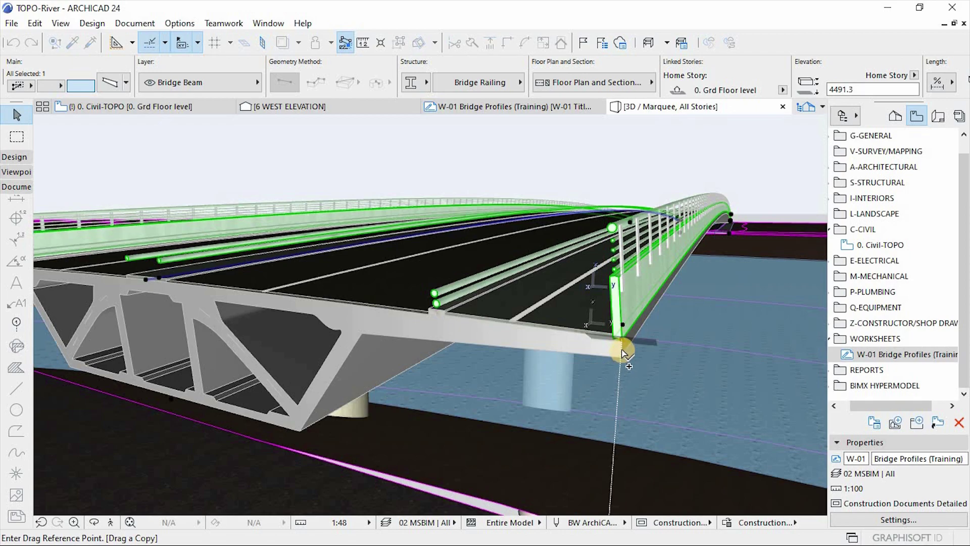
click(623, 345)
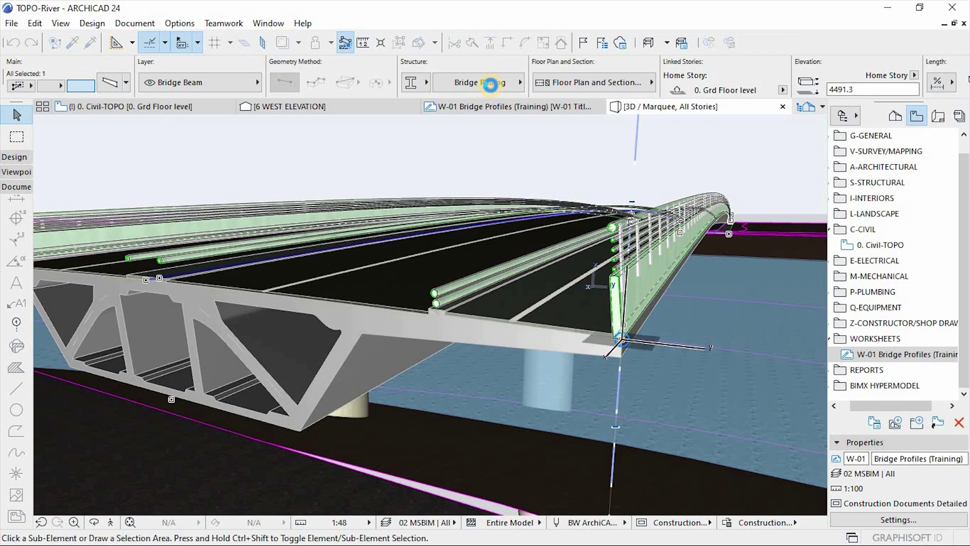
Assign the Bridge Railing Support PD profile to the selected railing beam.
click(492, 91)
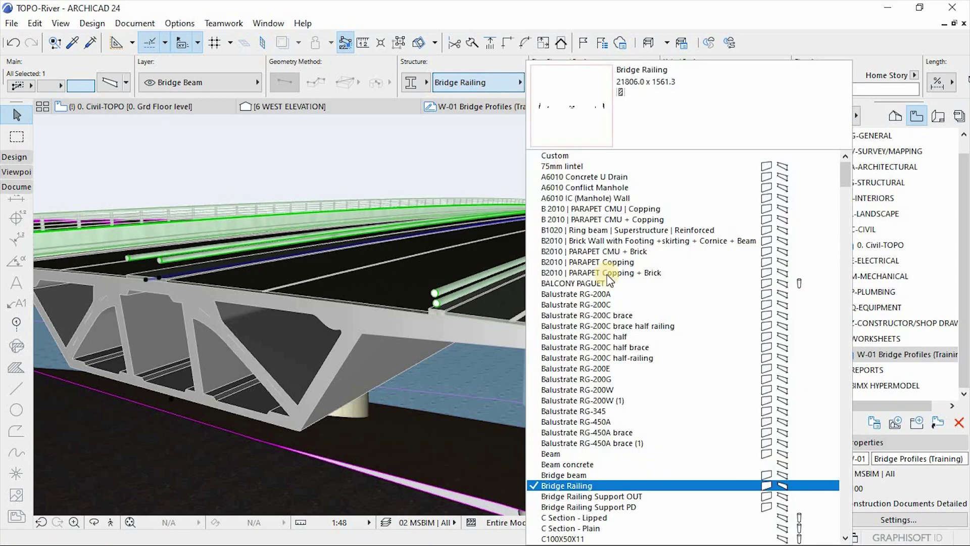
click(620, 507)
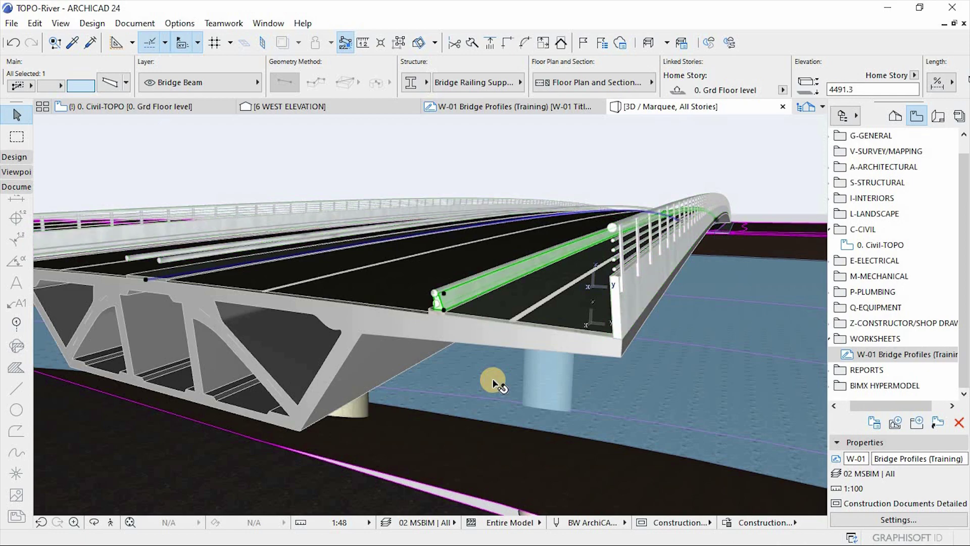
scroll(442, 296, up, 5)
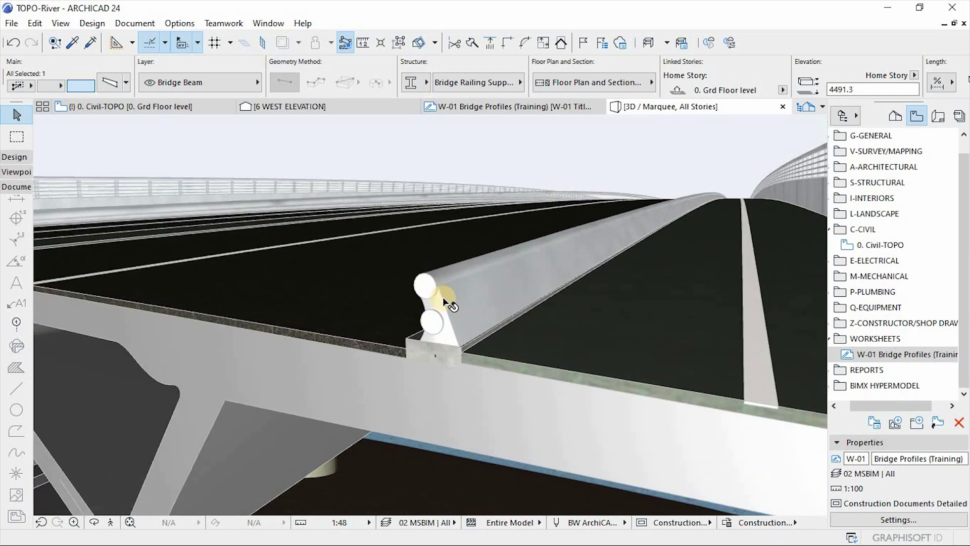
Draw a short Steel - Stainless wall along the bridge's end line above column 3 in the Civil-TOPO plan.
click(151, 107)
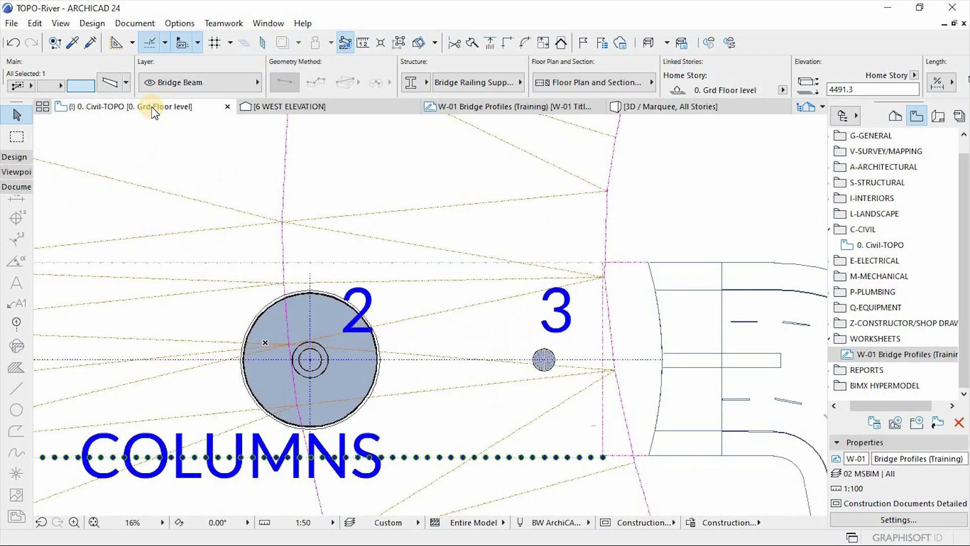
click(151, 107)
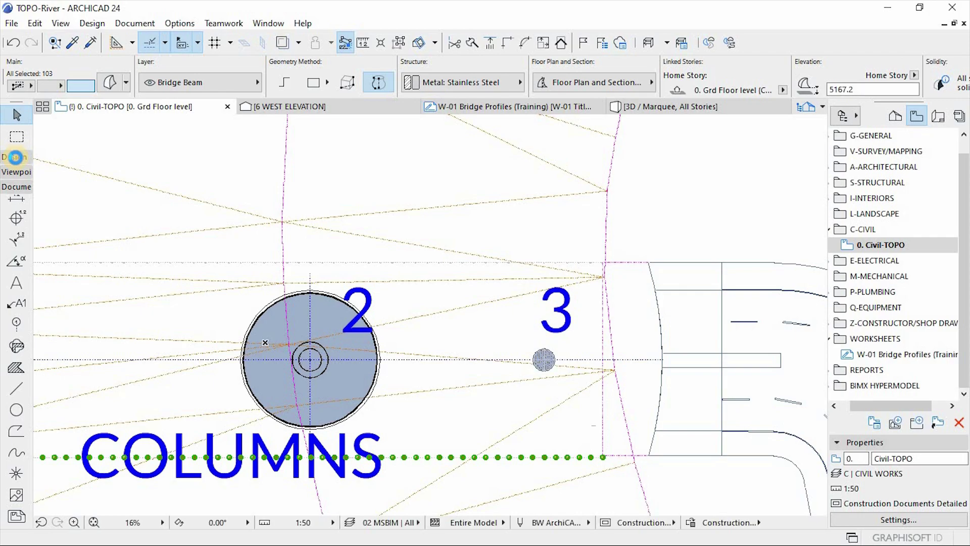
click(17, 157)
click(16, 175)
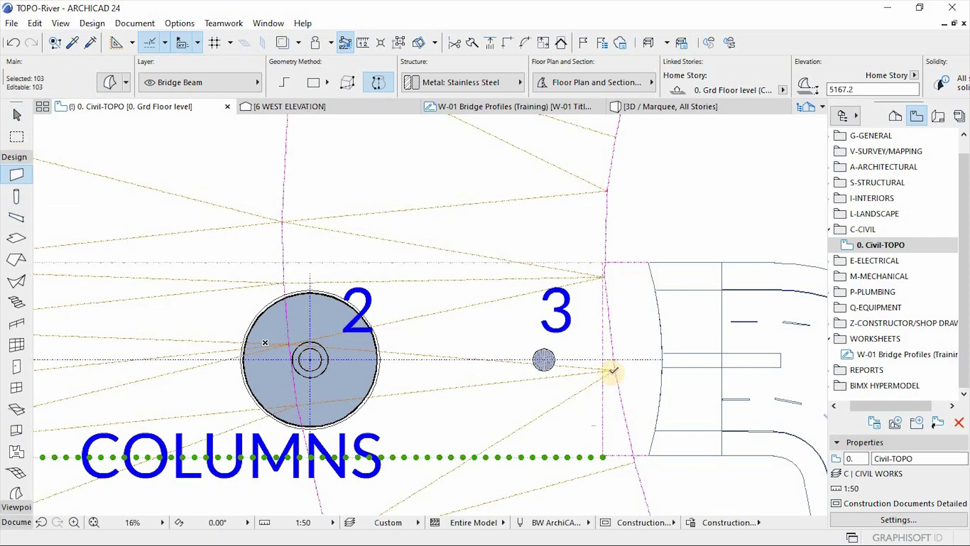
scroll(613, 372, up, 1)
scroll(588, 224, up, 3)
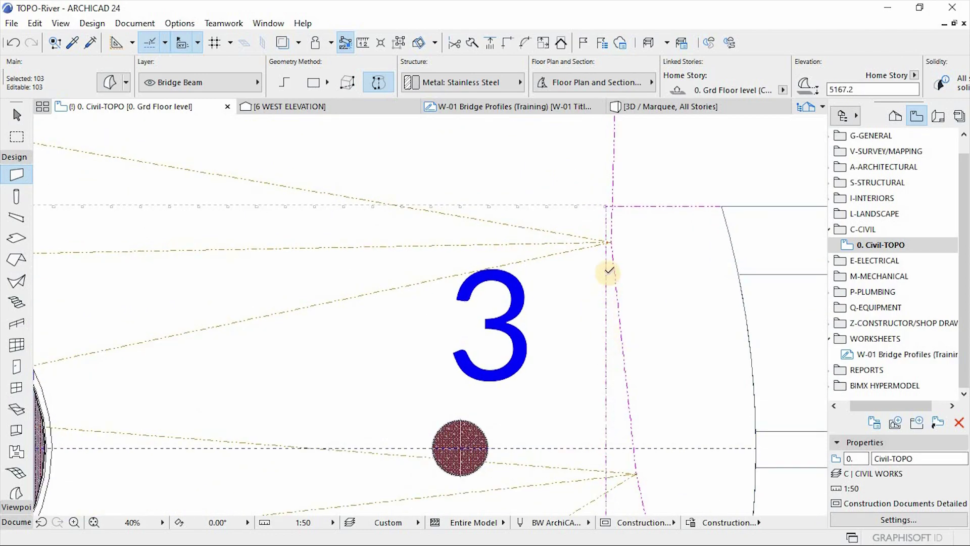
key(Escape)
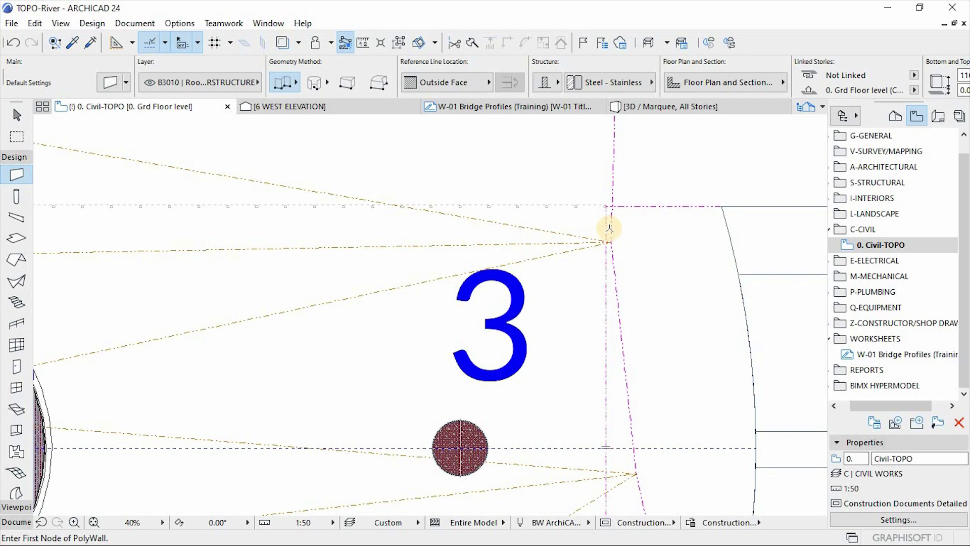
click(606, 300)
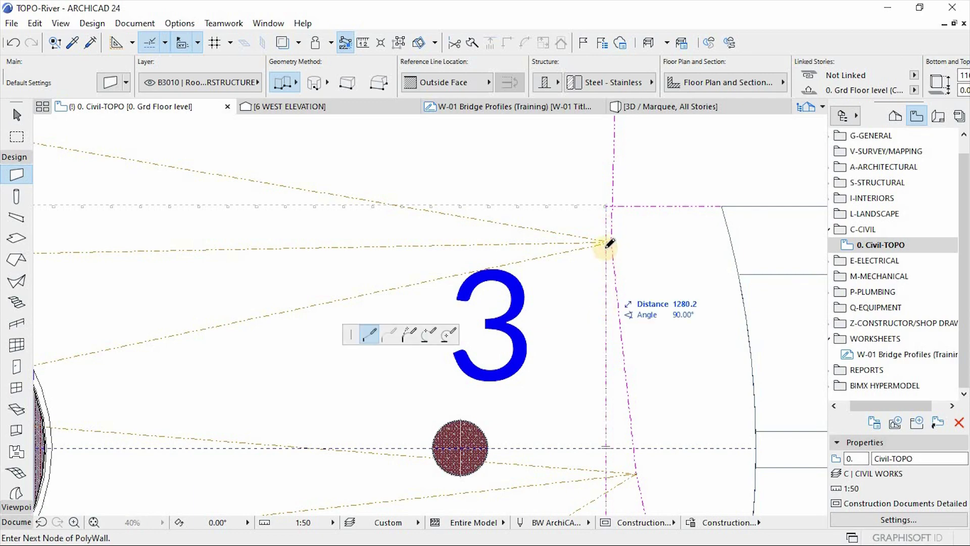
click(607, 216)
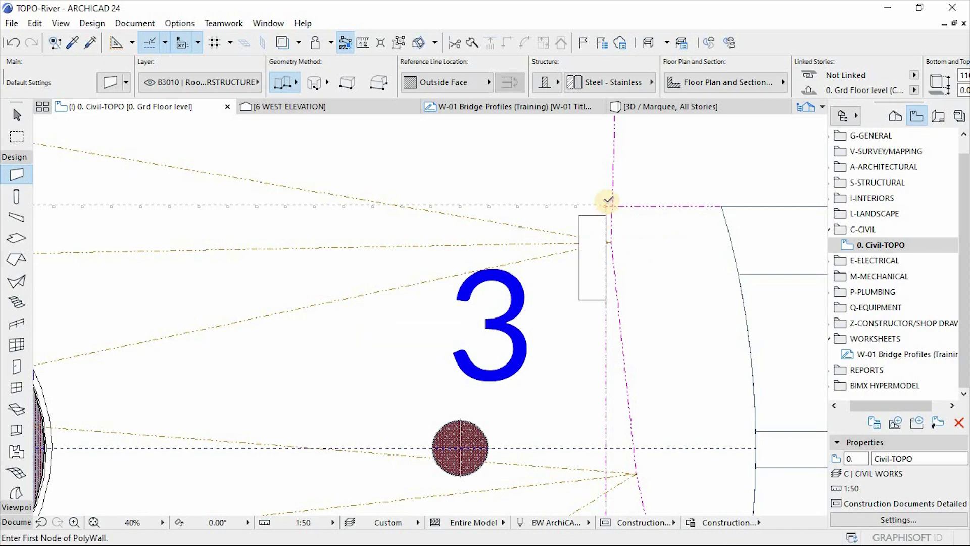
In the 3D view, raise the short stainless steel wall vertically from the ground to deck level at the inner railing's end.
click(671, 107)
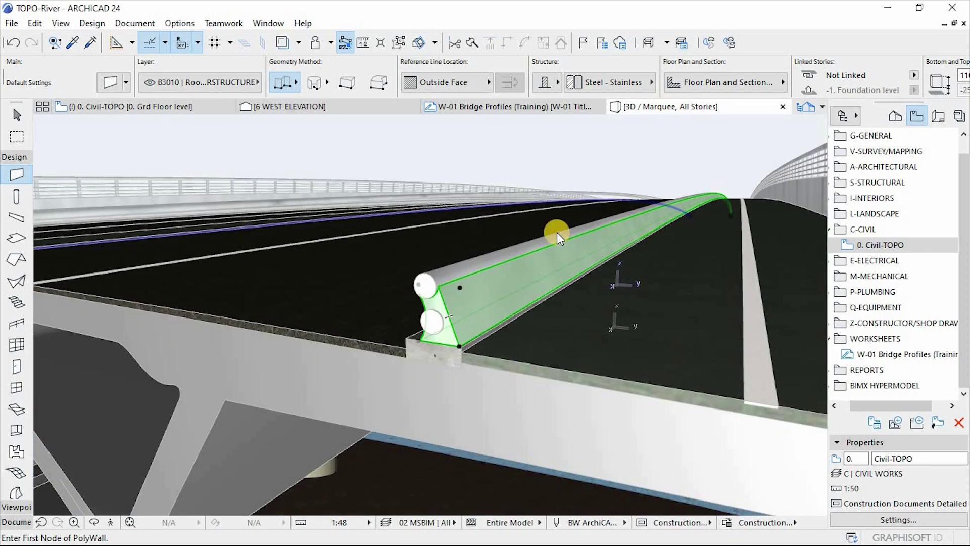
click(536, 232)
scroll(488, 229, down, 5)
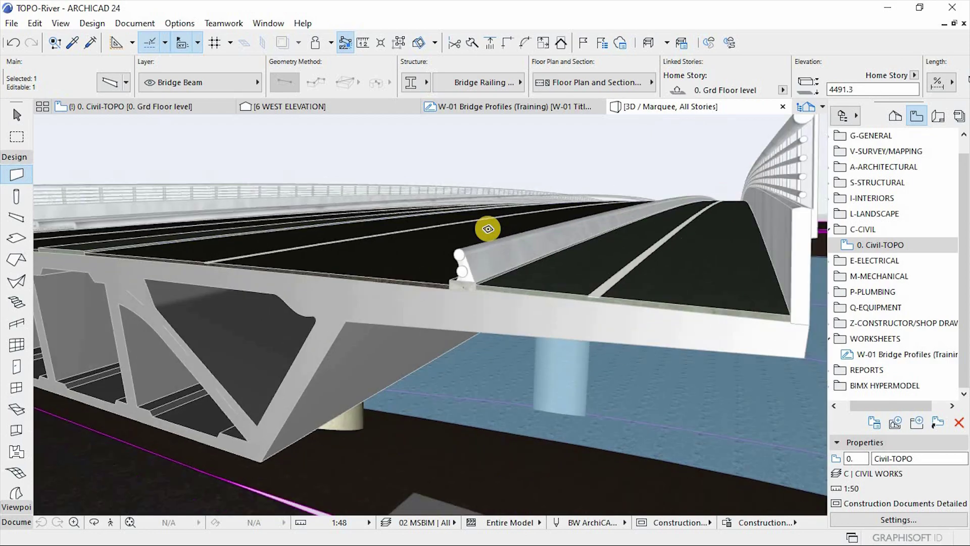
click(298, 320)
click(459, 444)
click(644, 489)
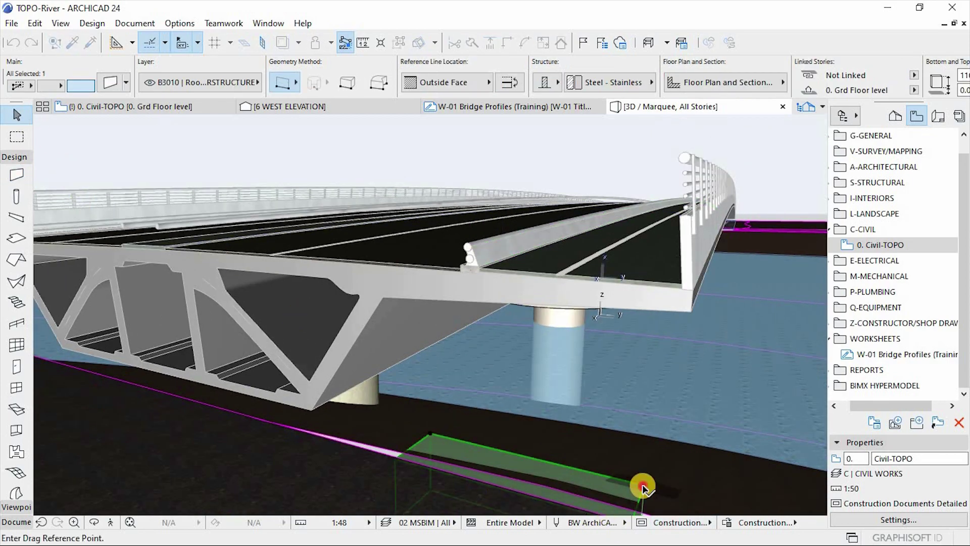
click(643, 489)
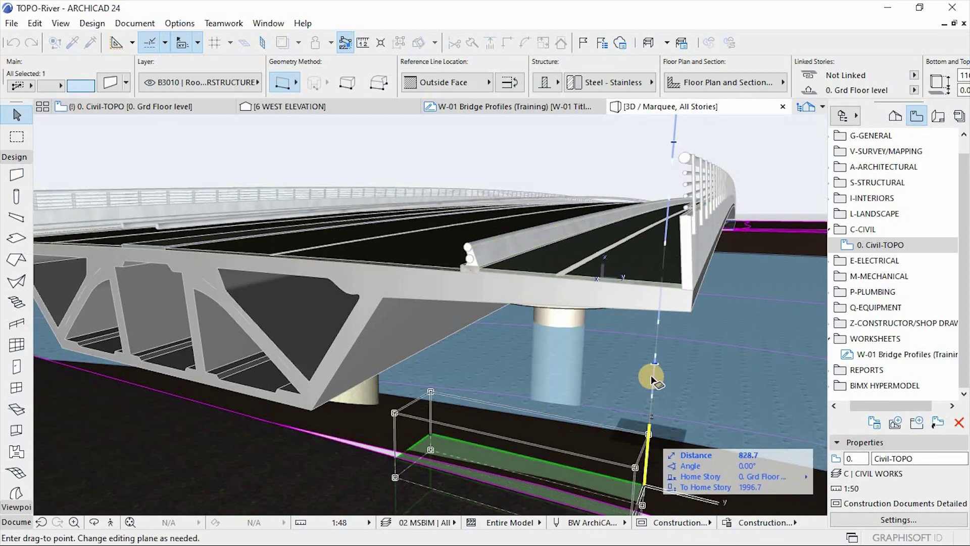
click(584, 220)
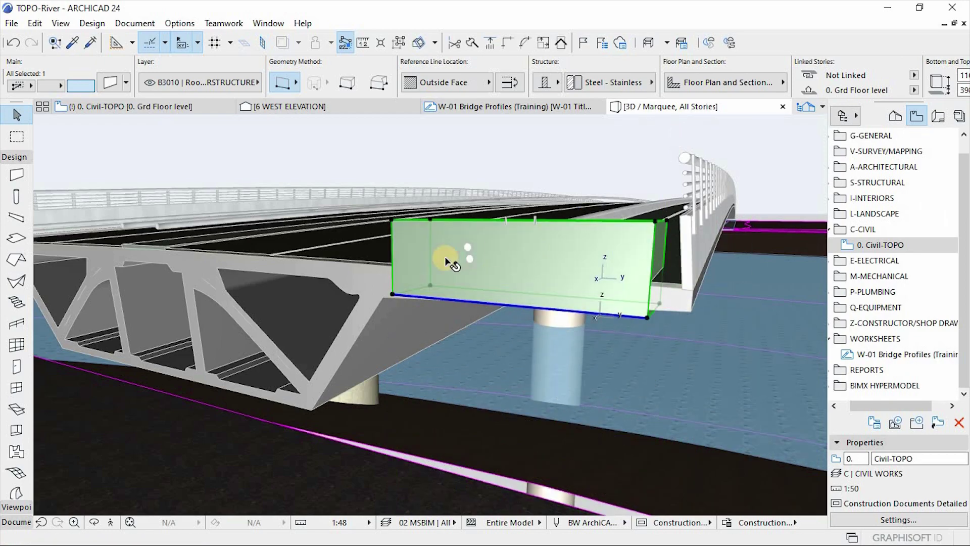
In the Civil-TOPO plan, move the stainless steel wall 70 mm inward from the bridge's end line at 180°.
click(181, 106)
click(595, 216)
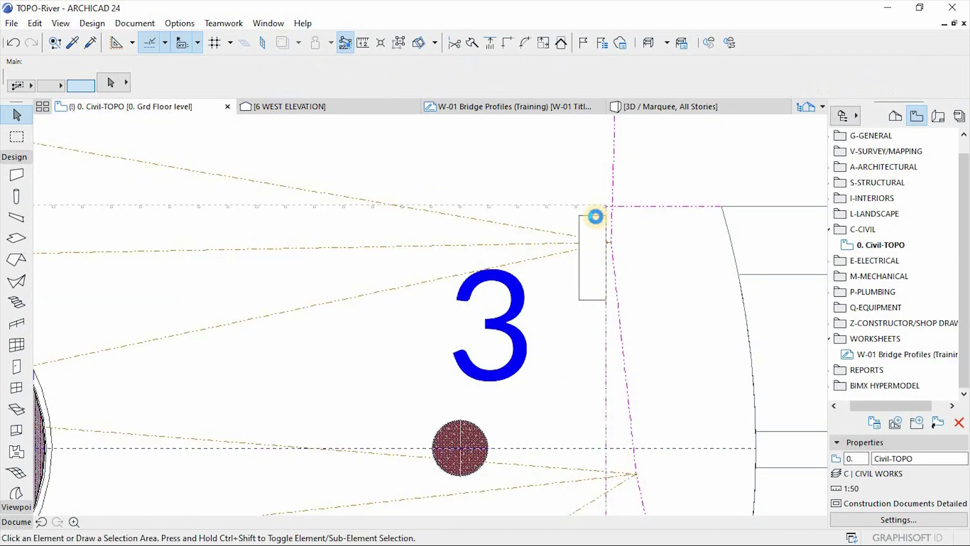
drag(595, 216, 602, 222)
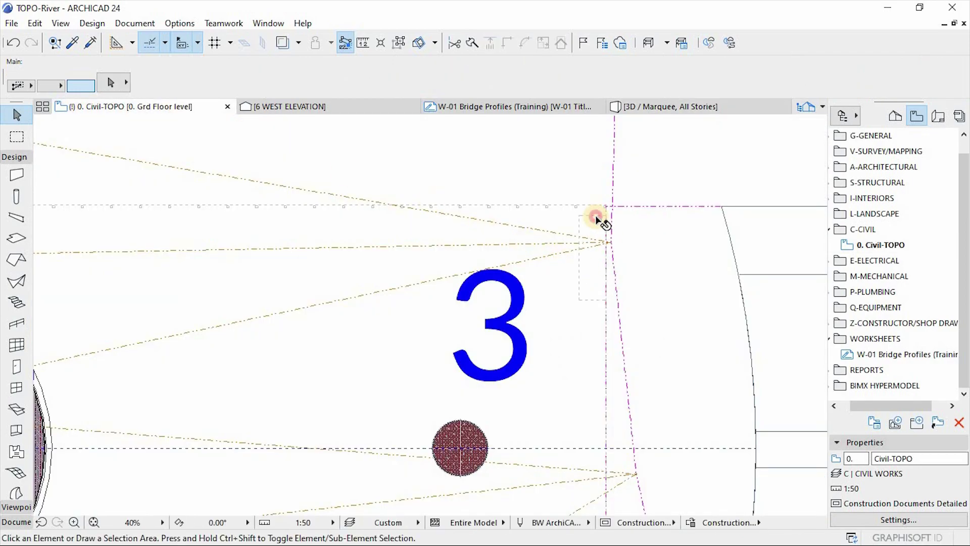
click(601, 218)
scroll(601, 217, up, 5)
click(547, 220)
key(ctrl+d)
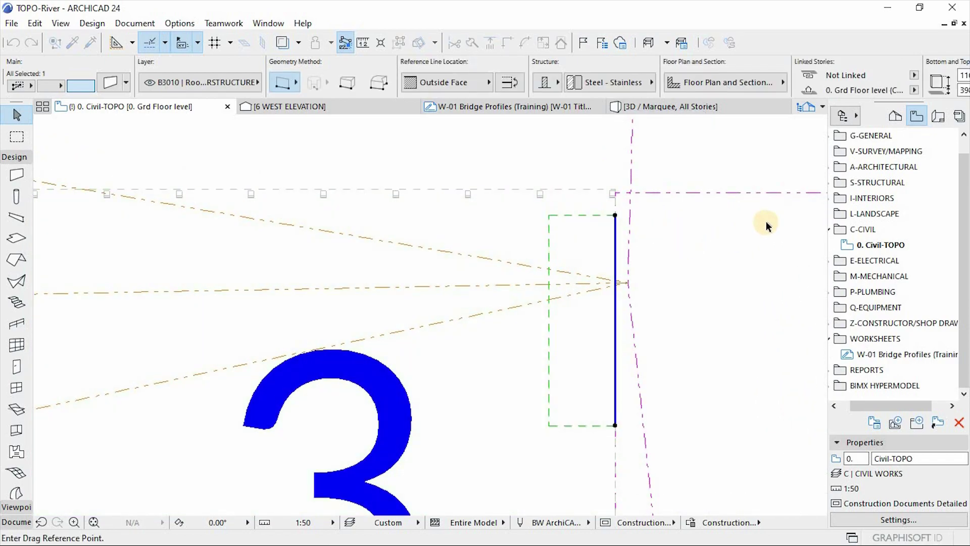
click(773, 222)
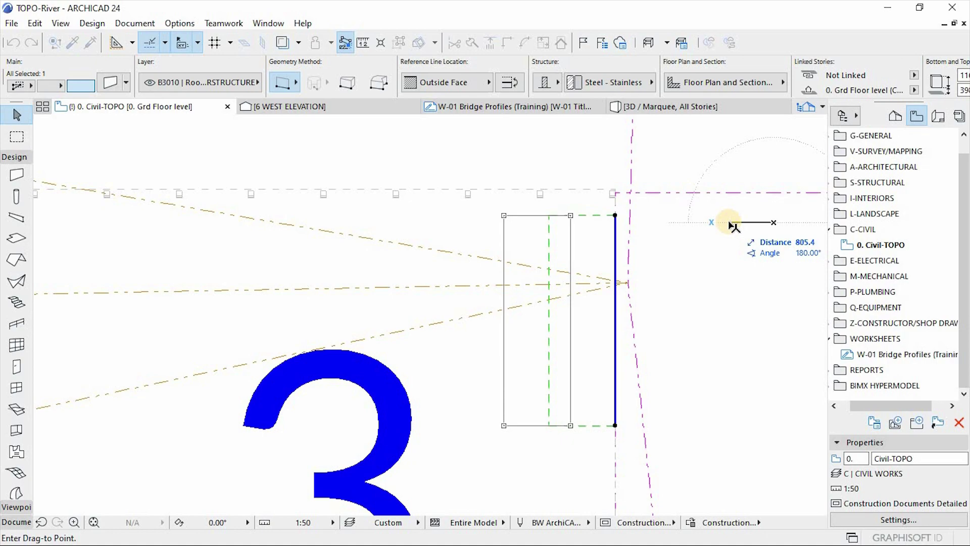
text(70)
key(Return)
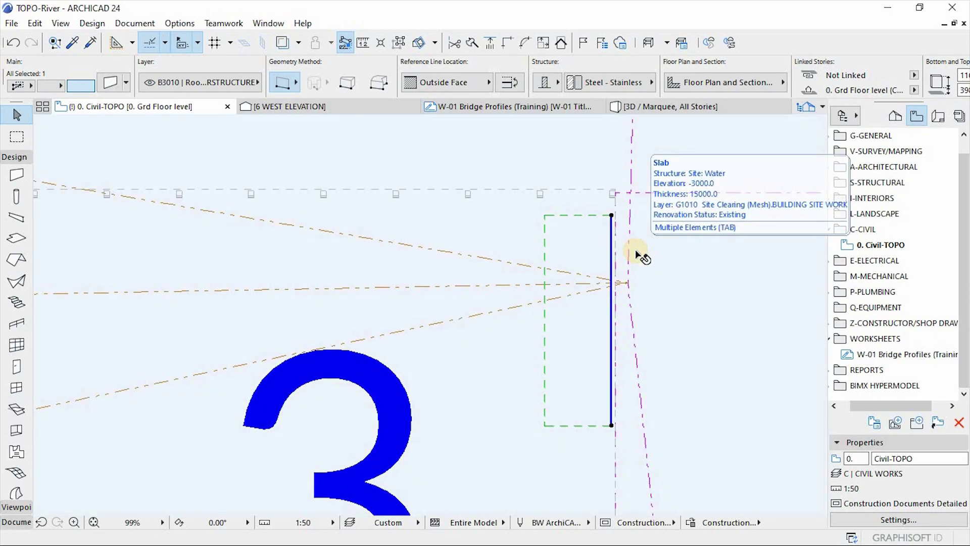
key(F3)
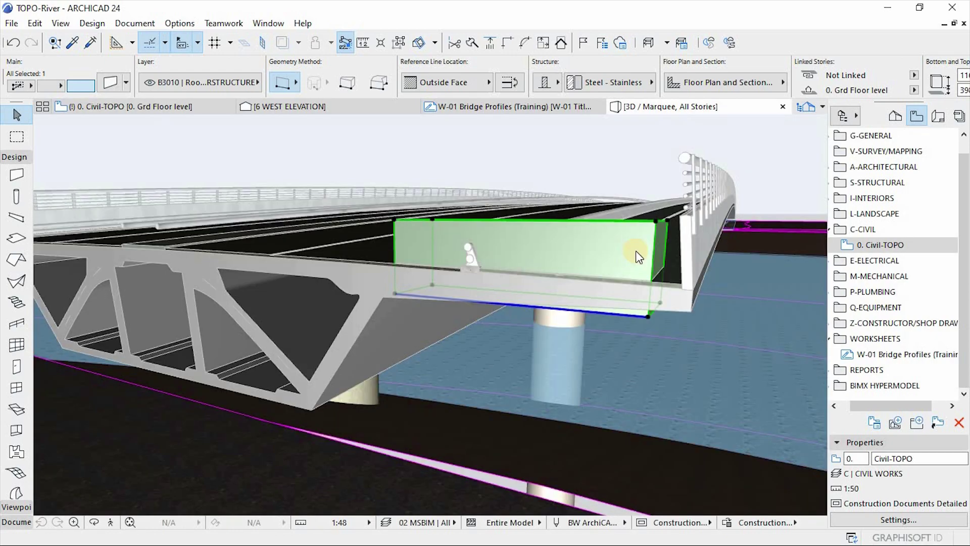
scroll(506, 256, up, 5)
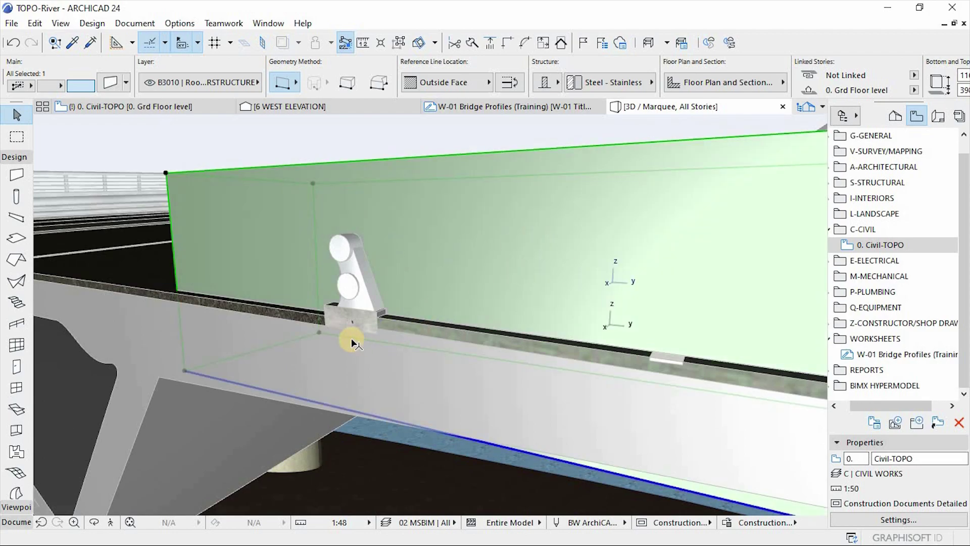
scroll(351, 338, down, 2)
scroll(350, 340, down, 2)
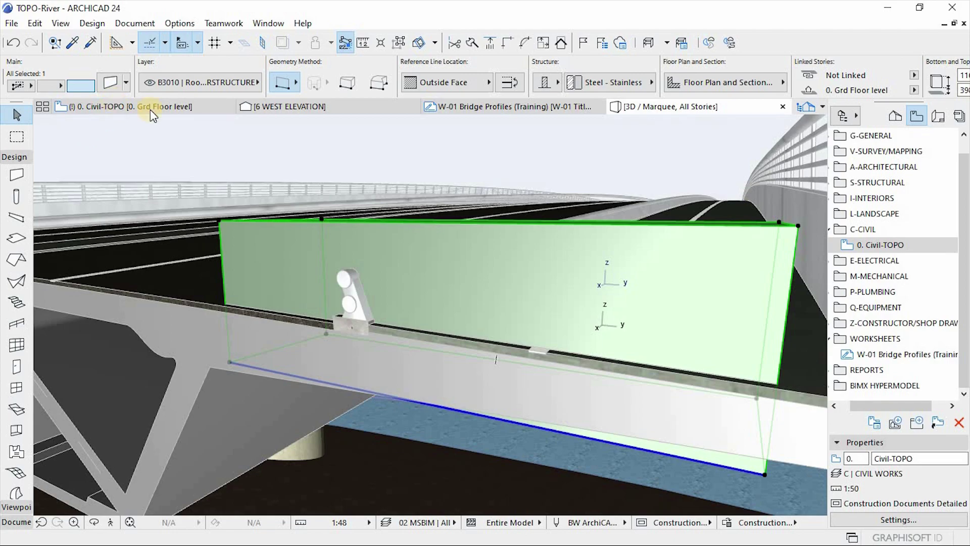
Multiply the wall along the bridge with Increment and Spread at 1270 mm spacing, up to the bridge's end line near column 1.
mouse_move(138, 113)
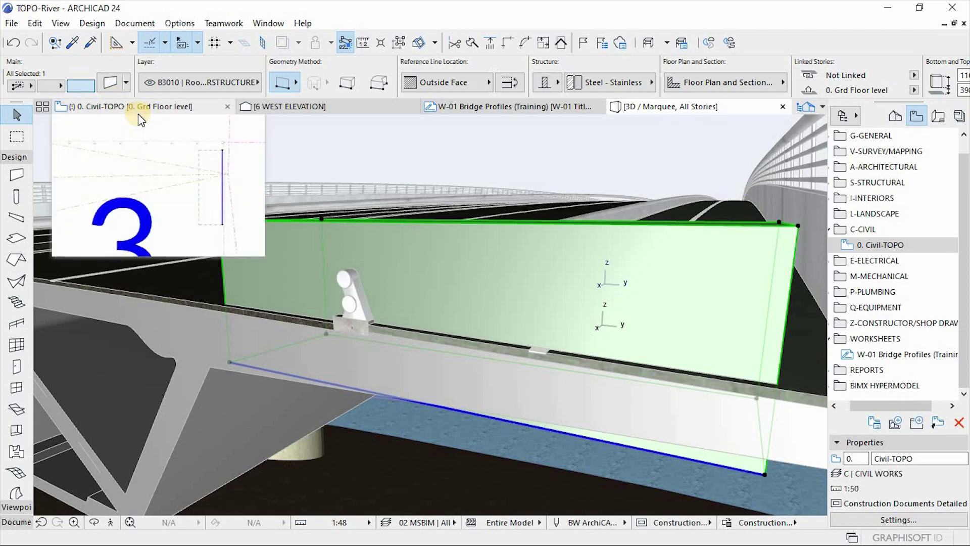
click(138, 110)
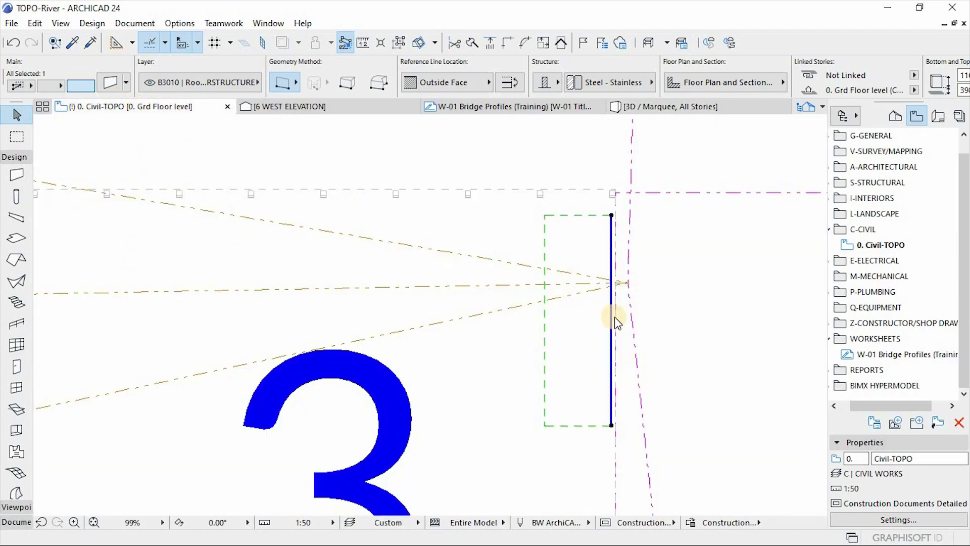
click(610, 216)
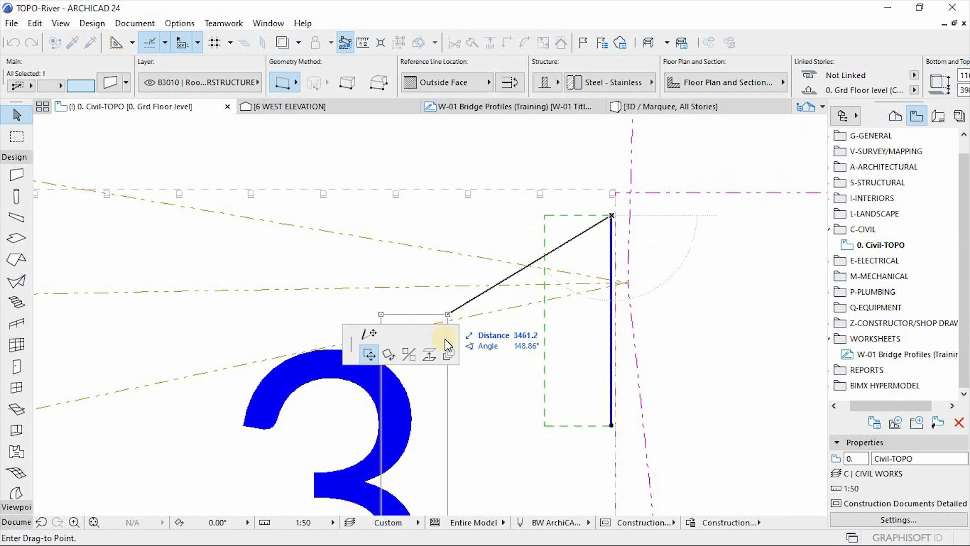
click(448, 354)
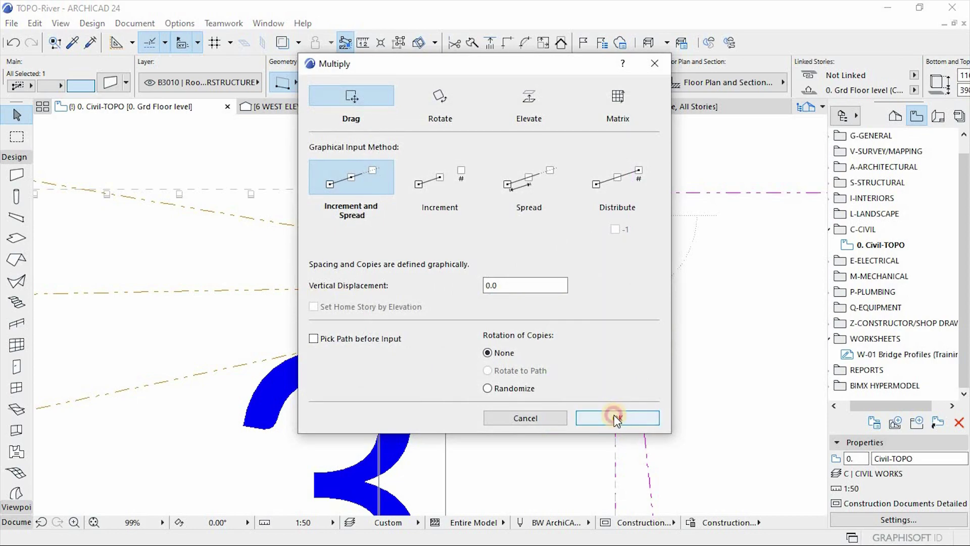
click(615, 415)
scroll(615, 276, up, 2)
scroll(620, 278, up, 3)
click(615, 237)
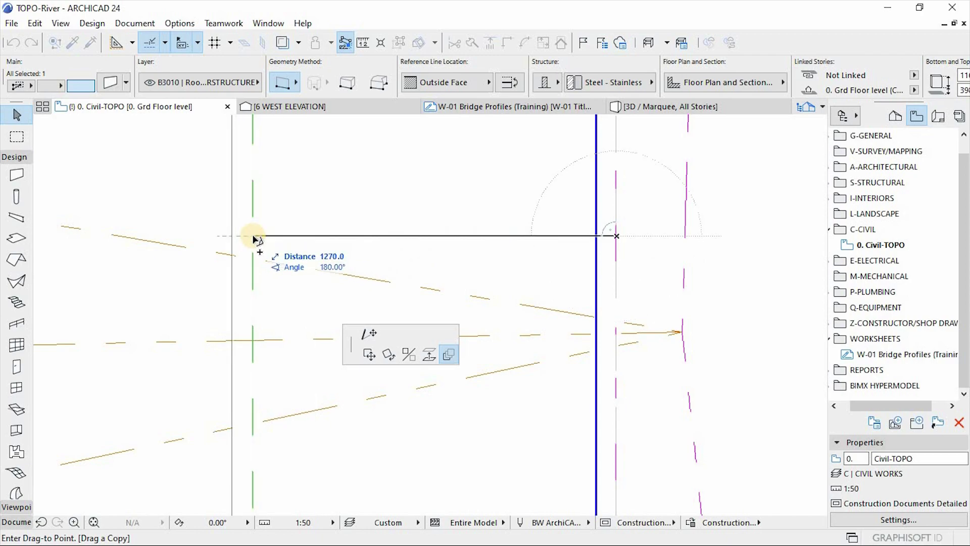
scroll(758, 277, down, 4)
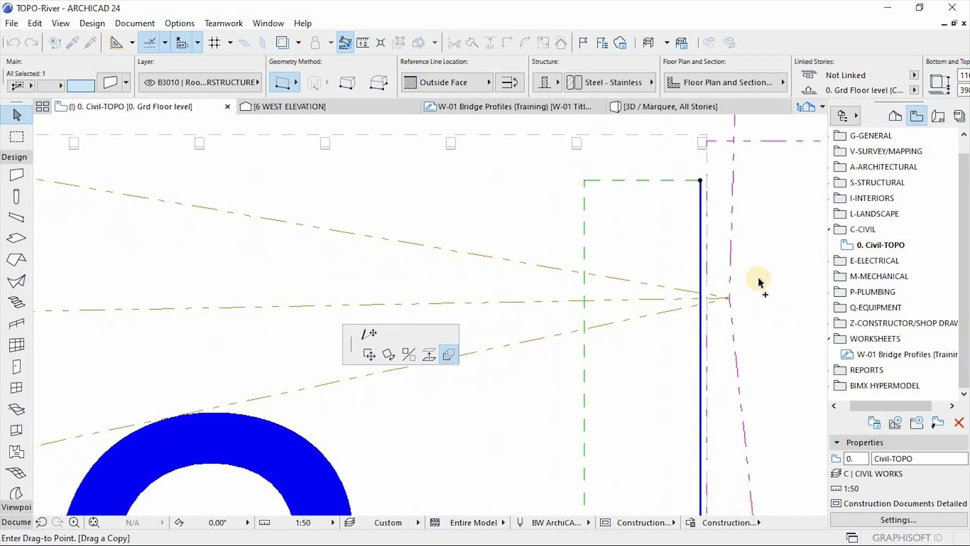
scroll(758, 277, down, 8)
scroll(811, 320, down, 2)
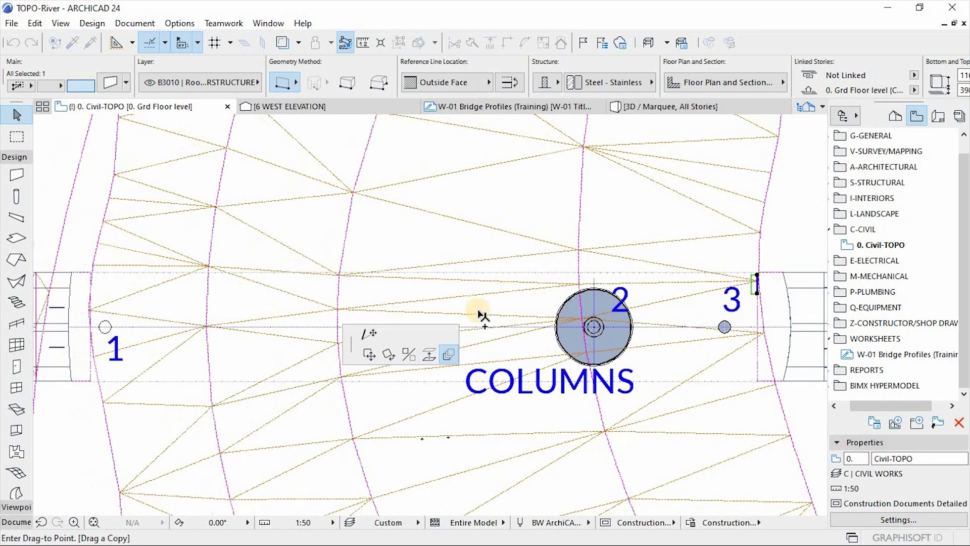
scroll(292, 299, up, 5)
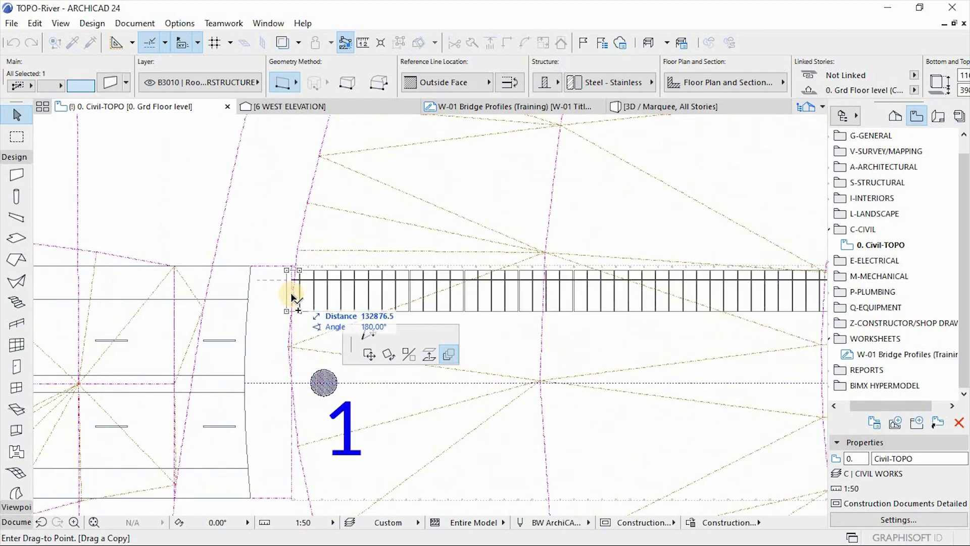
click(290, 296)
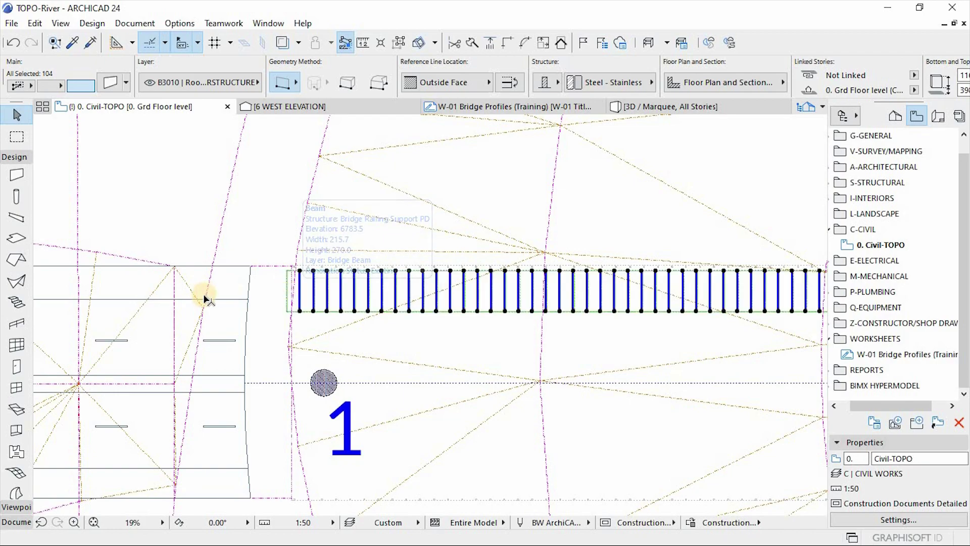
Add the original wall near column 3 to the selected copies and group all the walls.
scroll(205, 298, down, 2)
scroll(273, 309, down, 4)
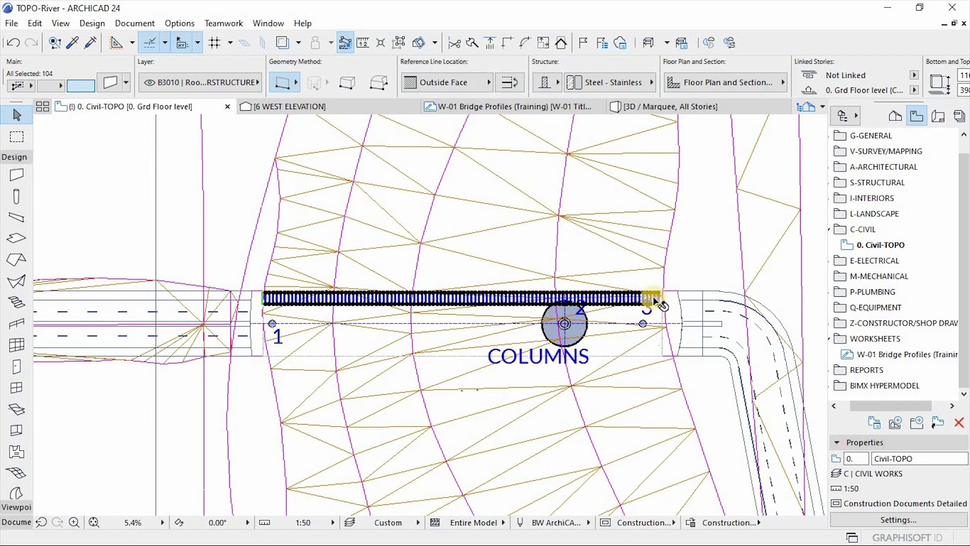
scroll(652, 302, up, 5)
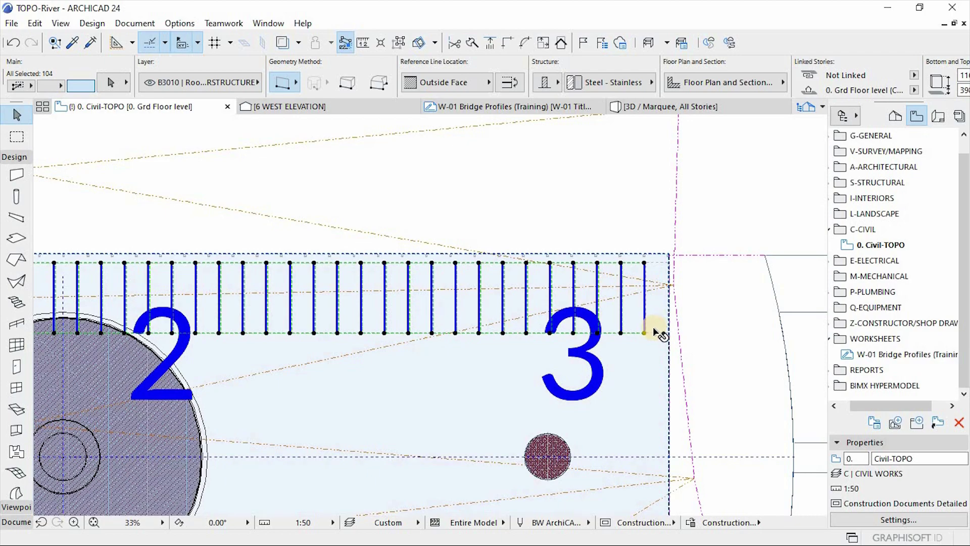
click(665, 336)
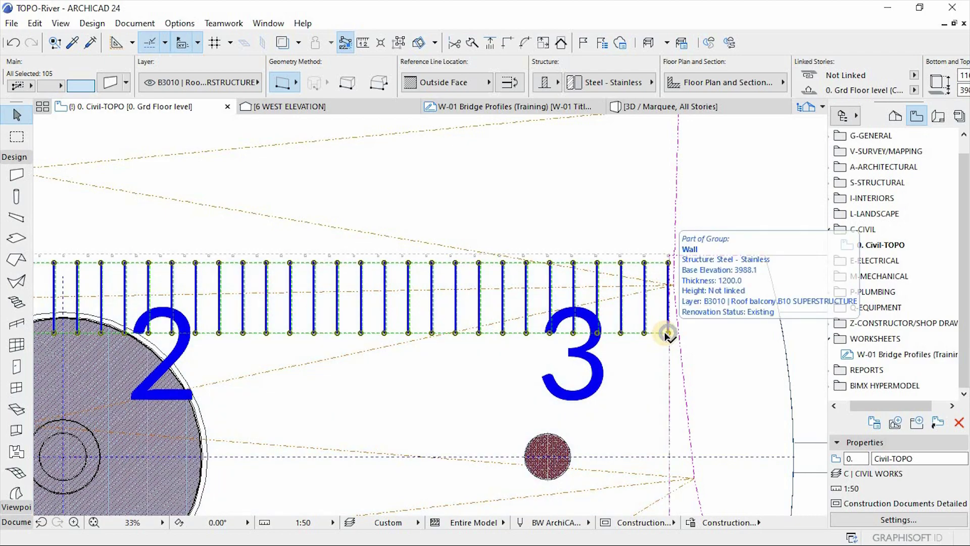
Examine how the row of walls sits against the inner railing and the bridge deck in the 3D view.
click(652, 108)
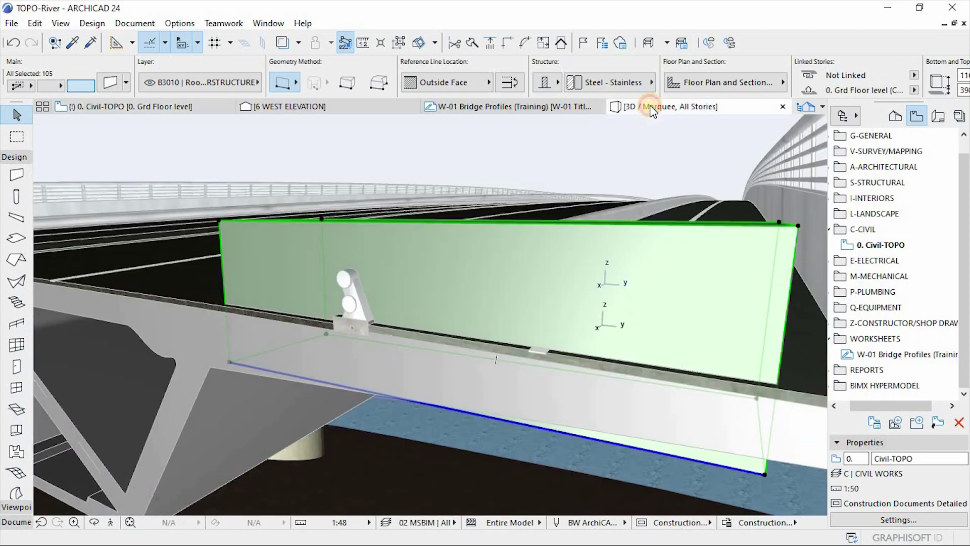
key(Escape)
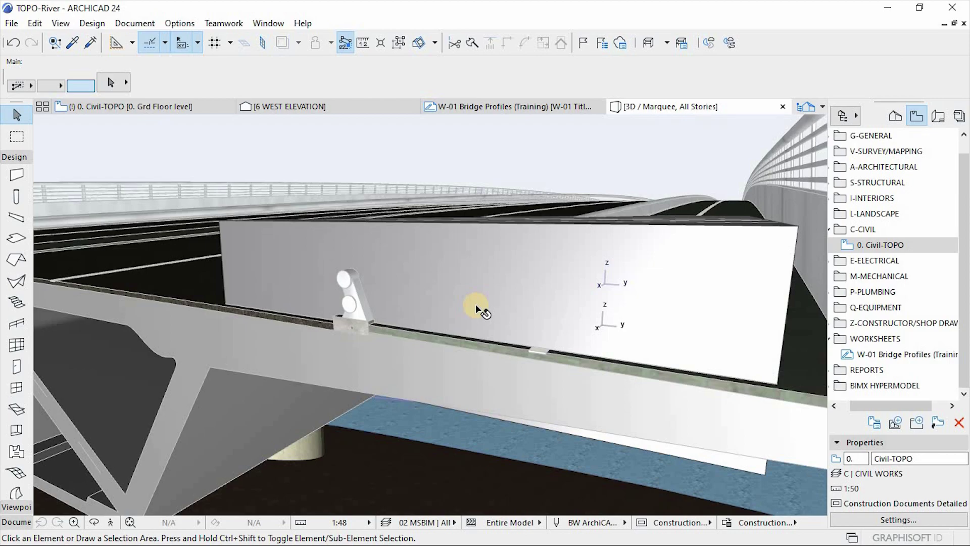
shift+middle_drag(515, 298, 717, 288)
scroll(520, 303, down, 3)
scroll(716, 288, up, 4)
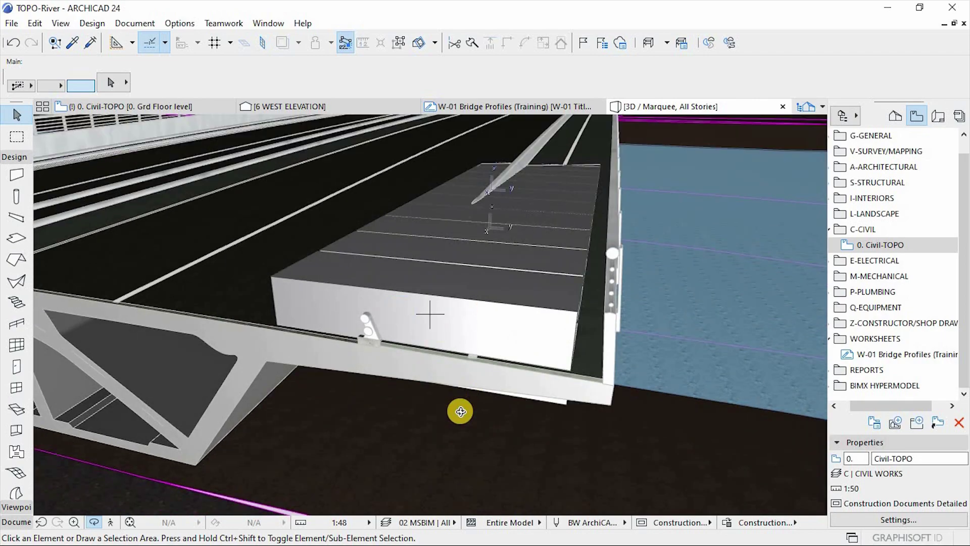
scroll(541, 225, down, 4)
scroll(536, 294, down, 1)
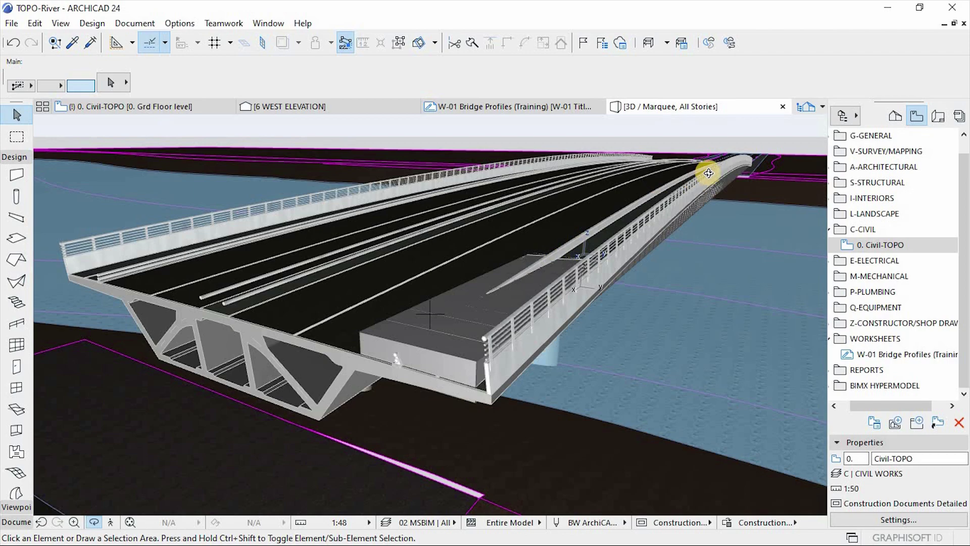
key(o)
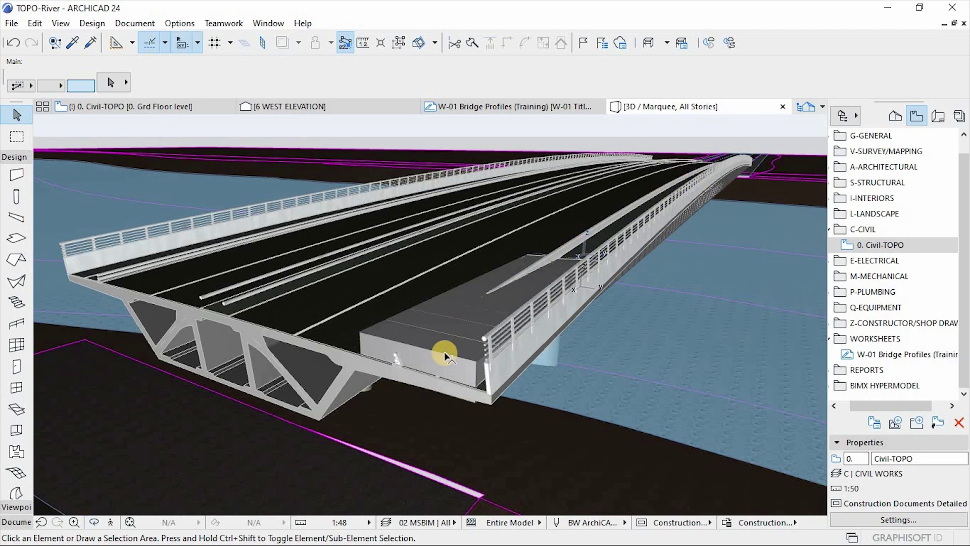
Select the grouped walls along the inner railing and set their height to 5000 mm.
click(444, 352)
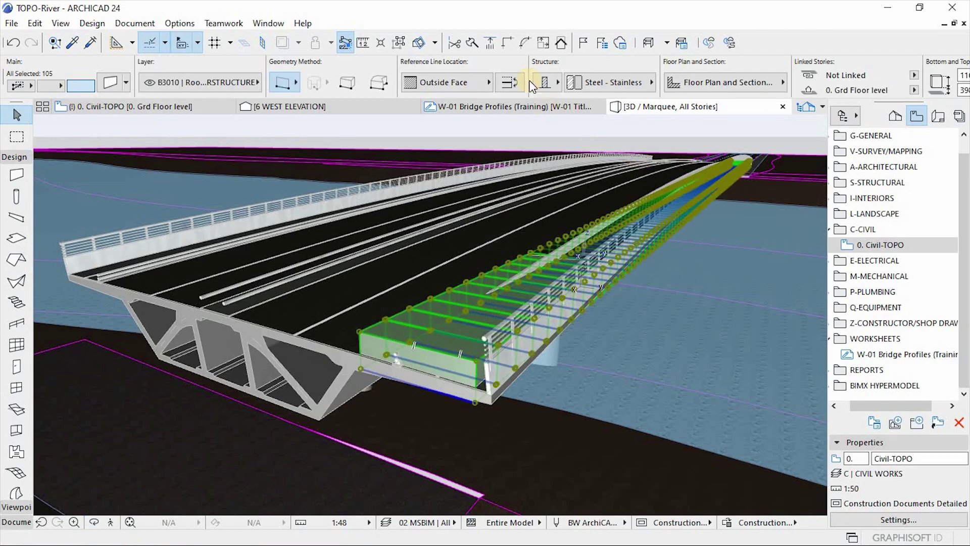
scroll(656, 81, down, 3)
click(854, 76)
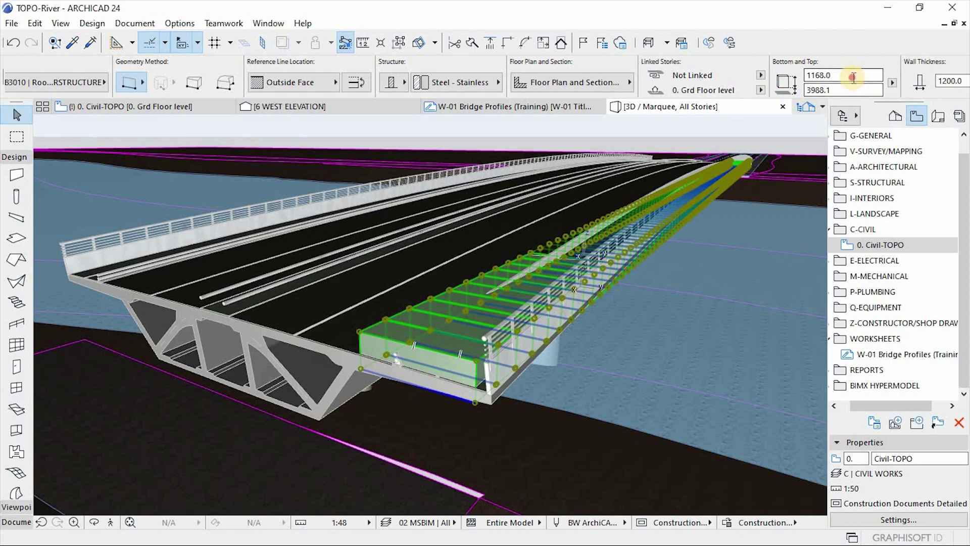
text(5000)
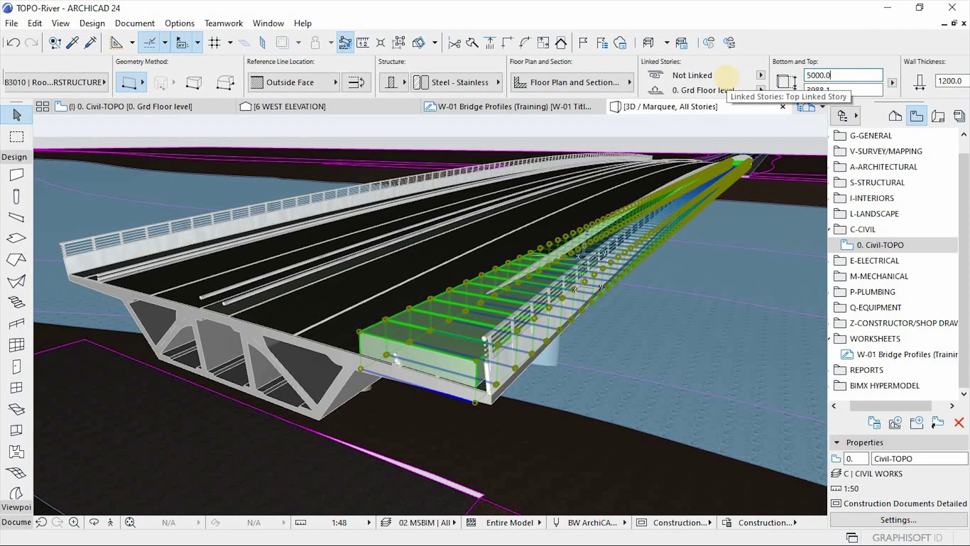
click(726, 77)
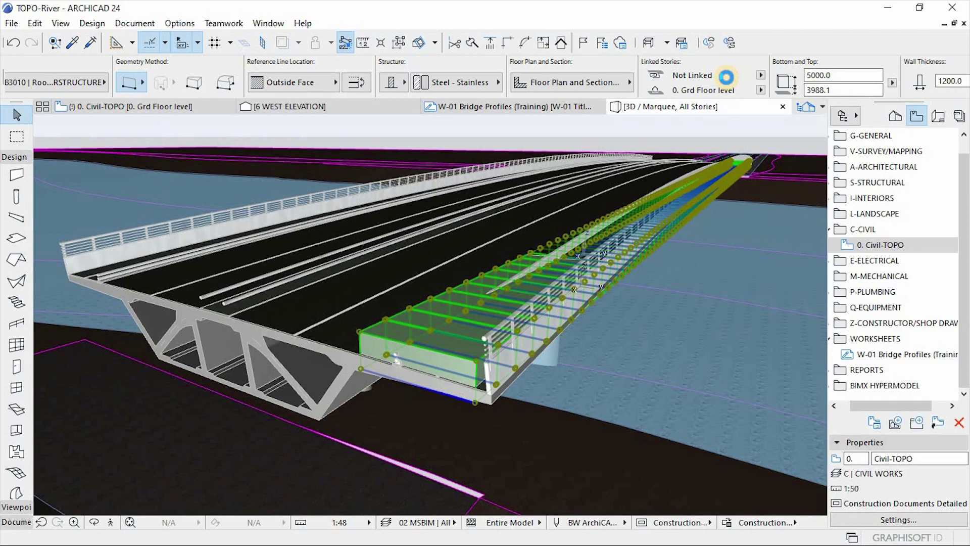
click(477, 186)
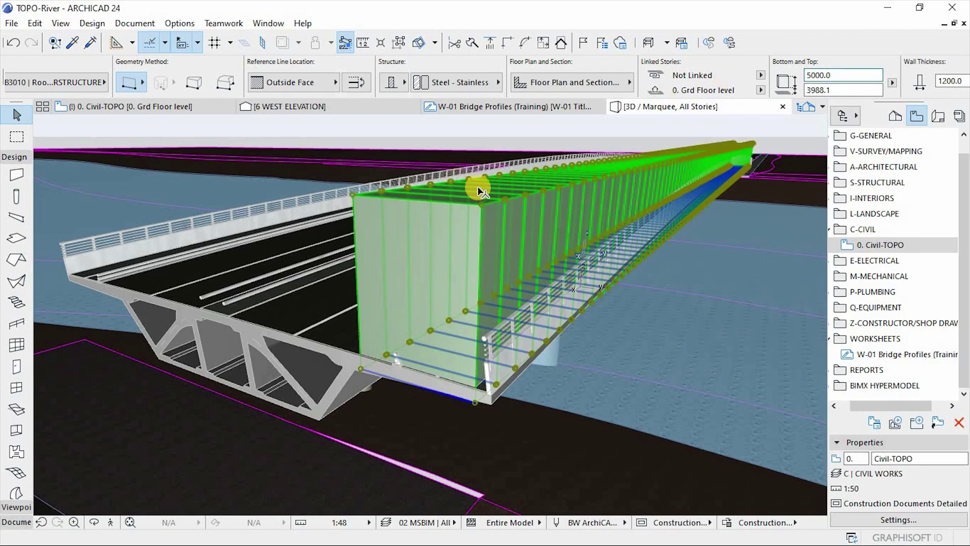
Select the Bridge Railing Support PD beam at the bridge end and convert it to a morph.
click(397, 355)
scroll(397, 354, up, 5)
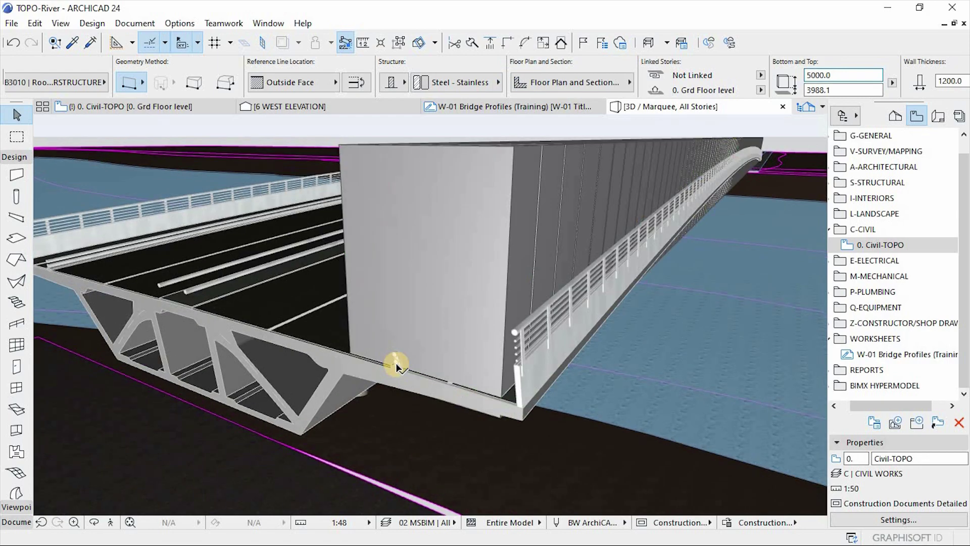
scroll(396, 364, up, 4)
click(402, 366)
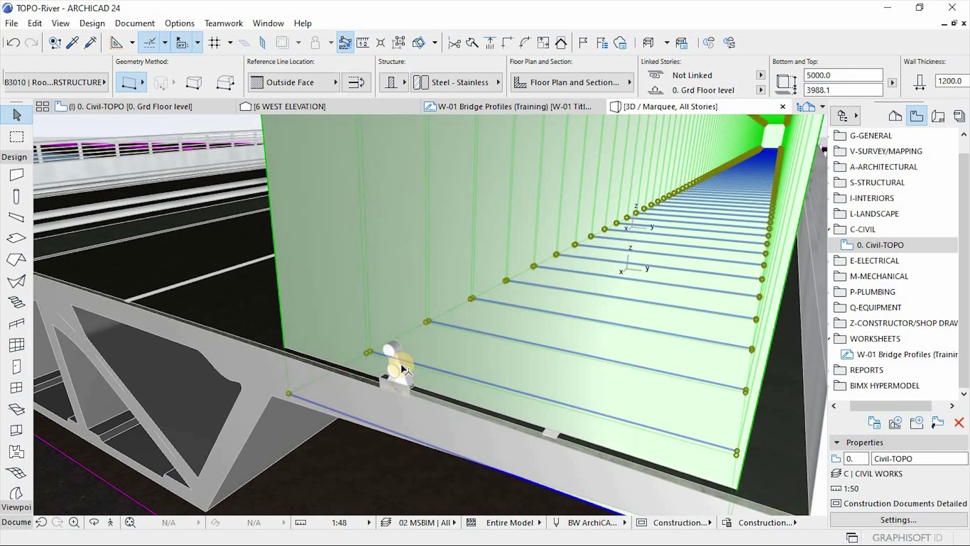
click(403, 373)
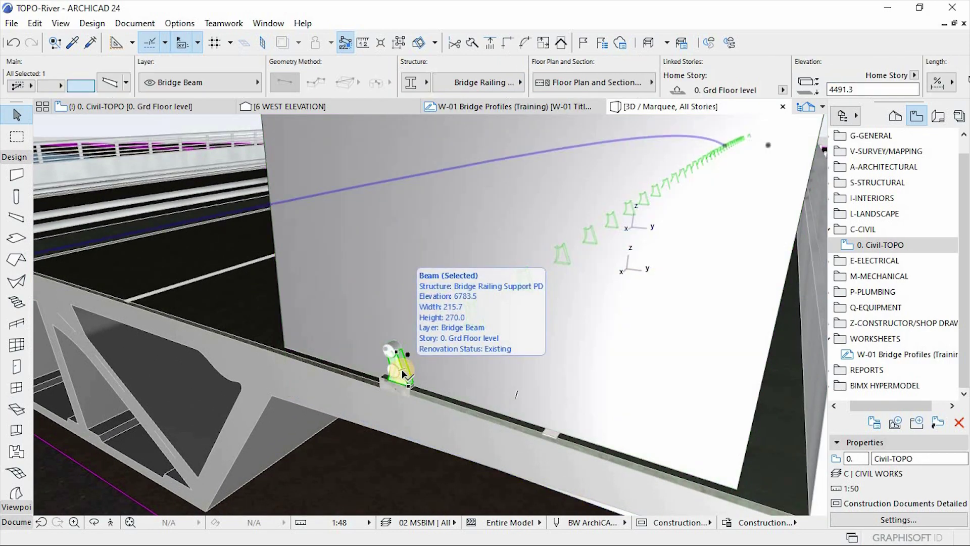
right_click(402, 371)
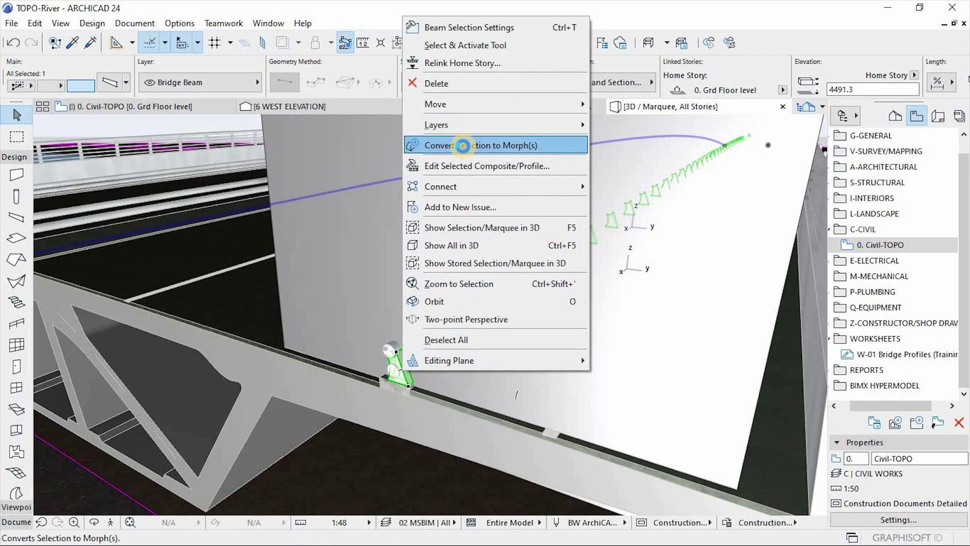
click(463, 145)
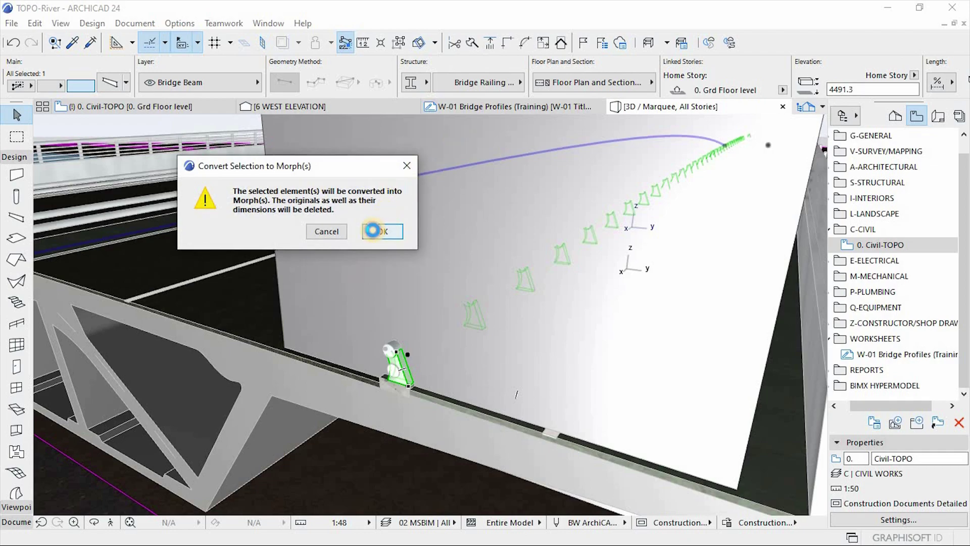
click(373, 230)
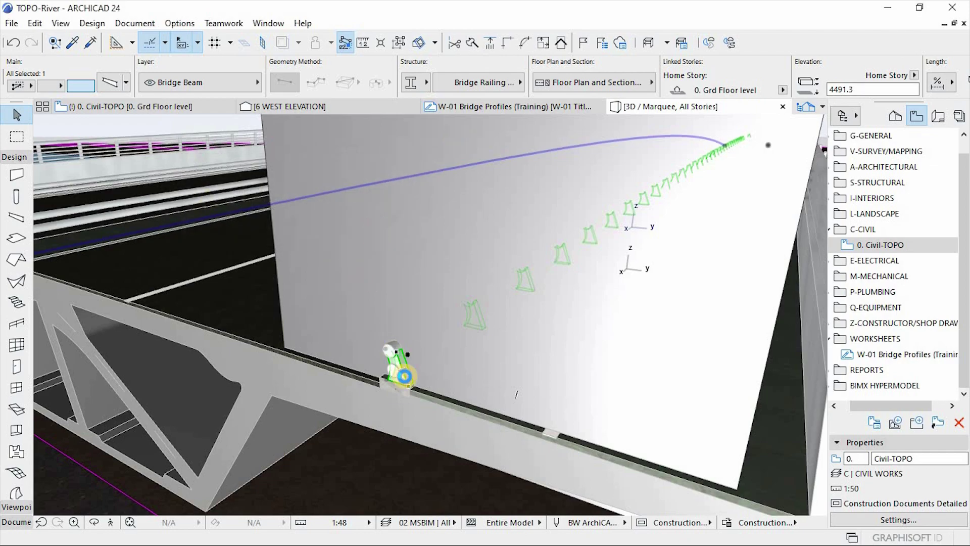
Subtract the grouped walls from the railing support morph with Solid Element Operations, using the target's own attributes.
click(404, 376)
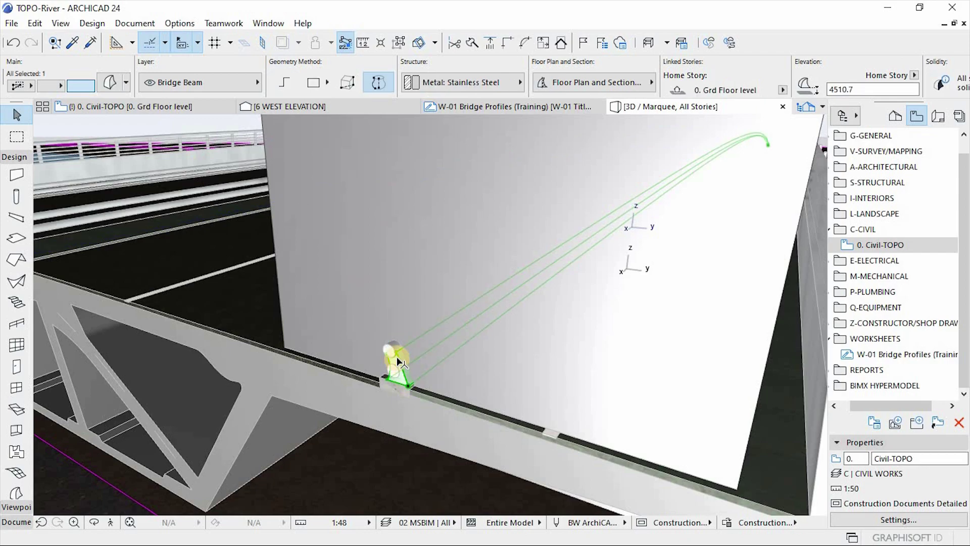
right_click(397, 358)
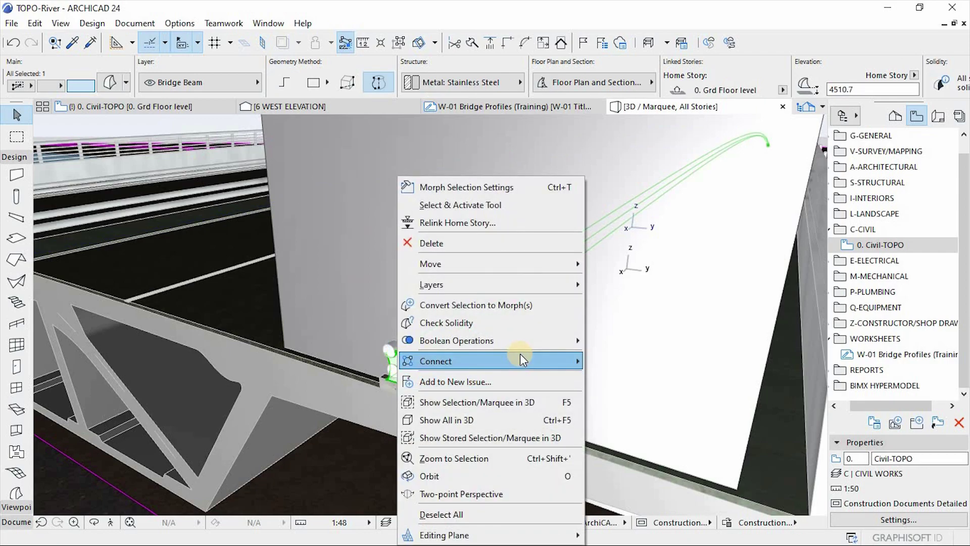
click(666, 398)
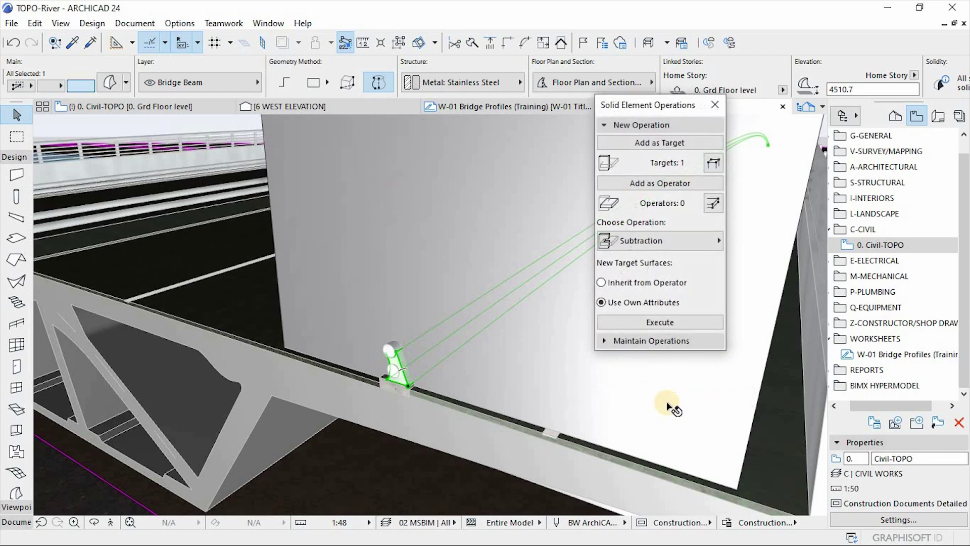
click(637, 184)
click(342, 177)
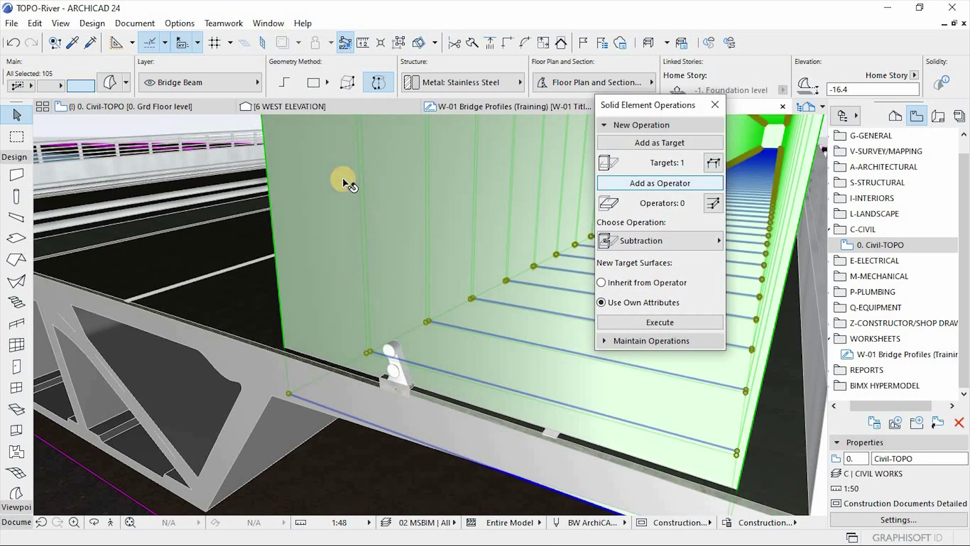
click(665, 182)
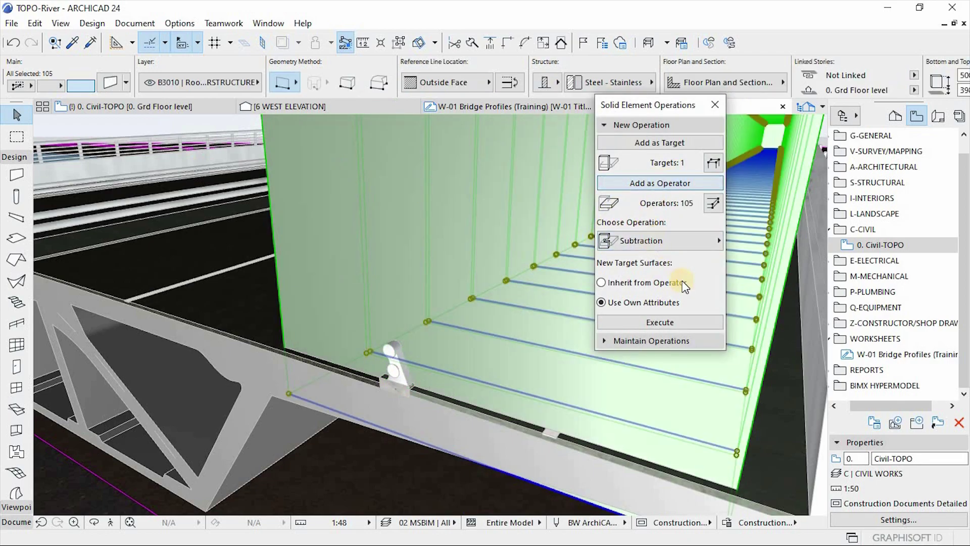
click(646, 323)
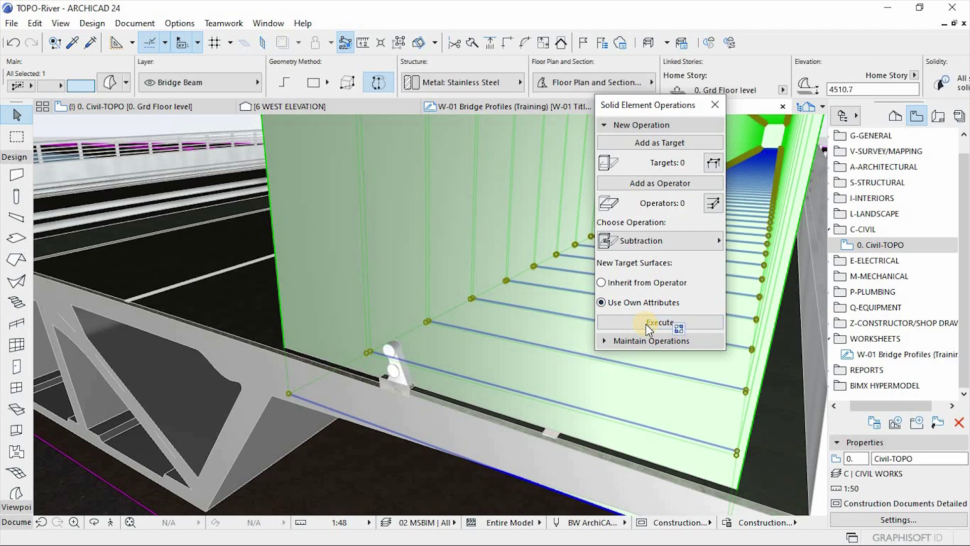
Convert the cut railing support again into separate morphs.
right_click(398, 362)
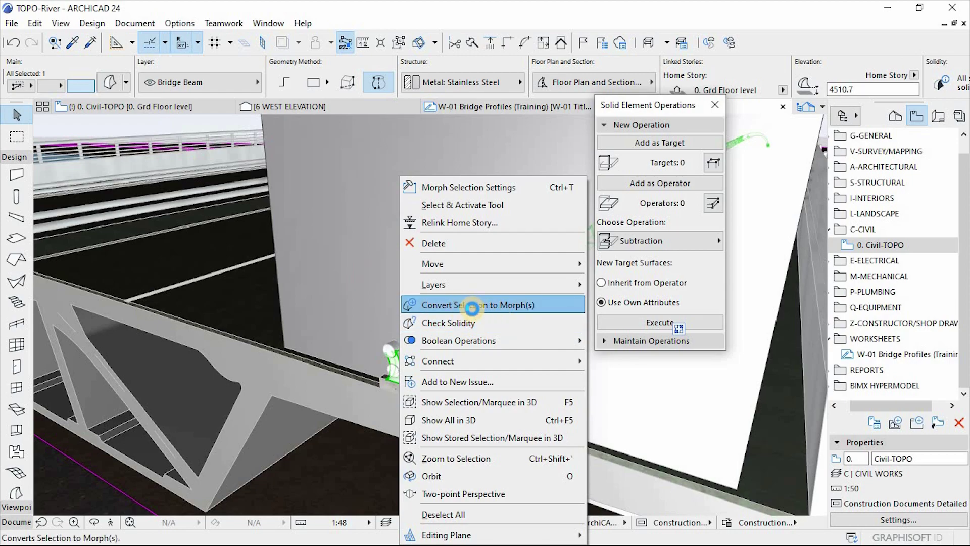
click(471, 306)
click(393, 234)
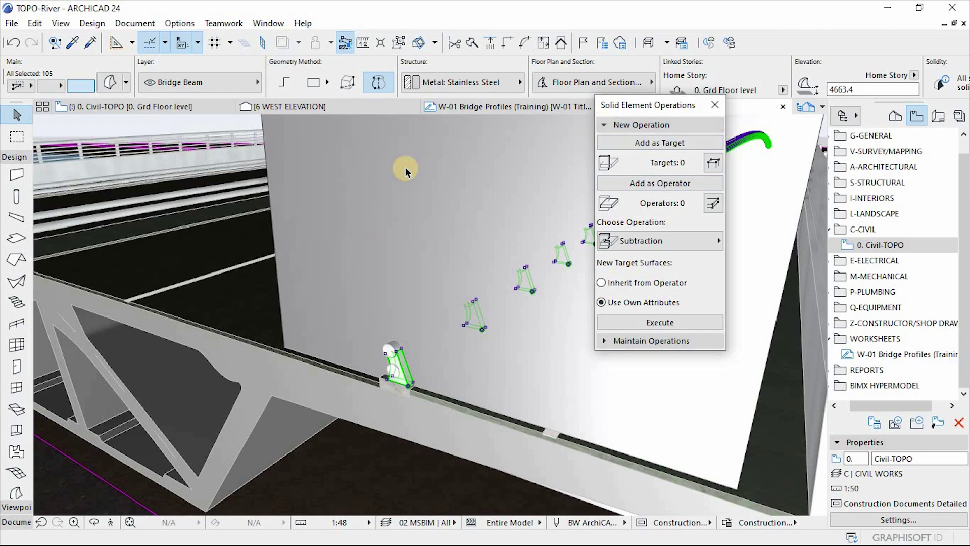
Delete the grouped walls along the inner railing and close Solid Element Operations.
click(378, 213)
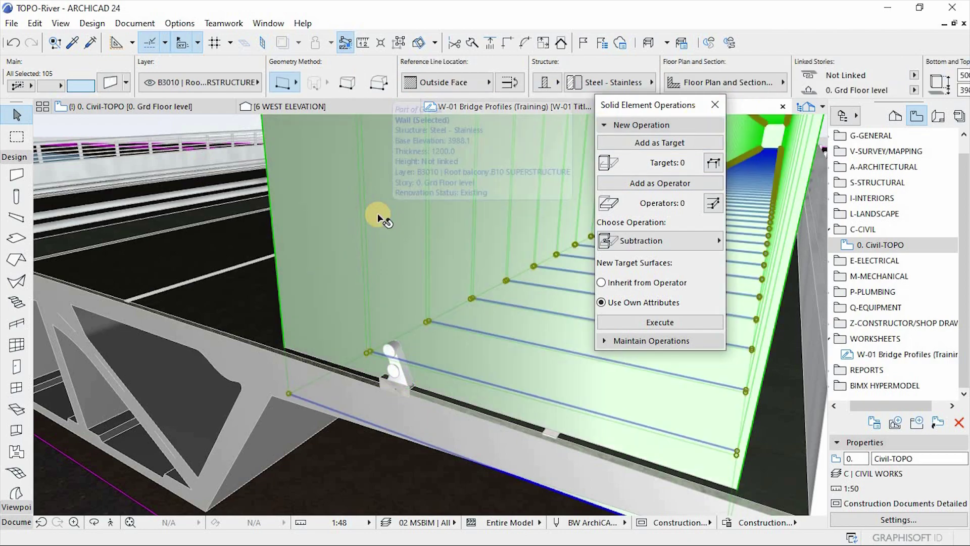
key(Delete)
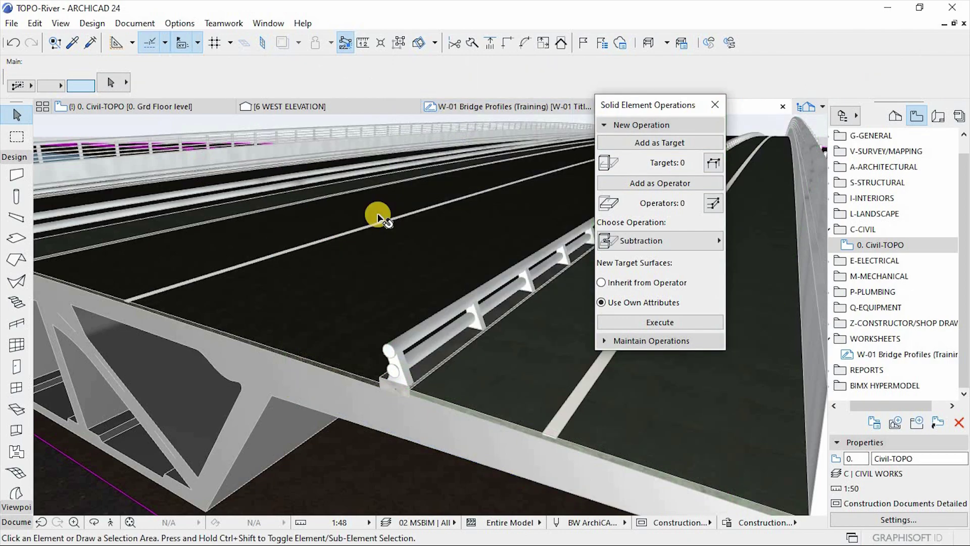
click(714, 104)
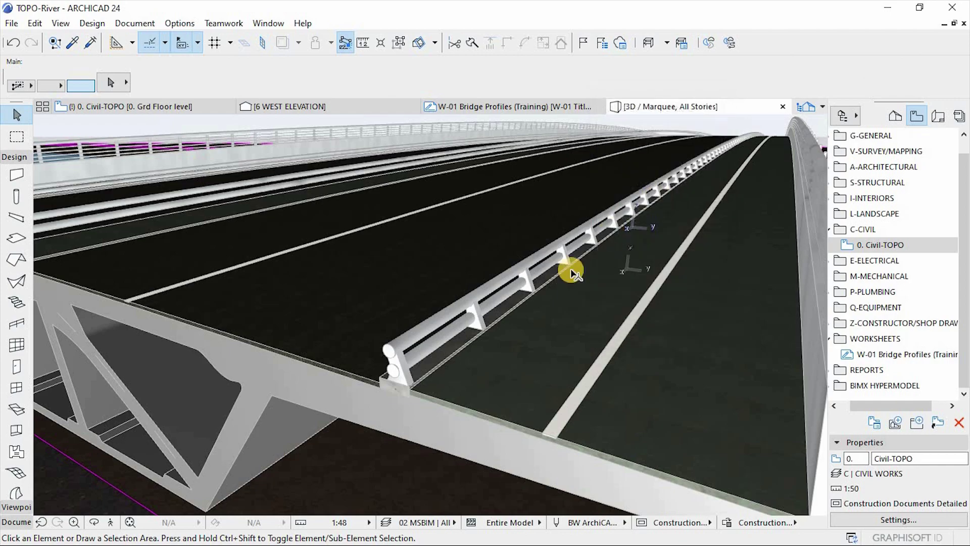
Mirror a copy of the inner railing support morphs across the bridge's horizontal centre line in the floor plan.
scroll(667, 199, up, 2)
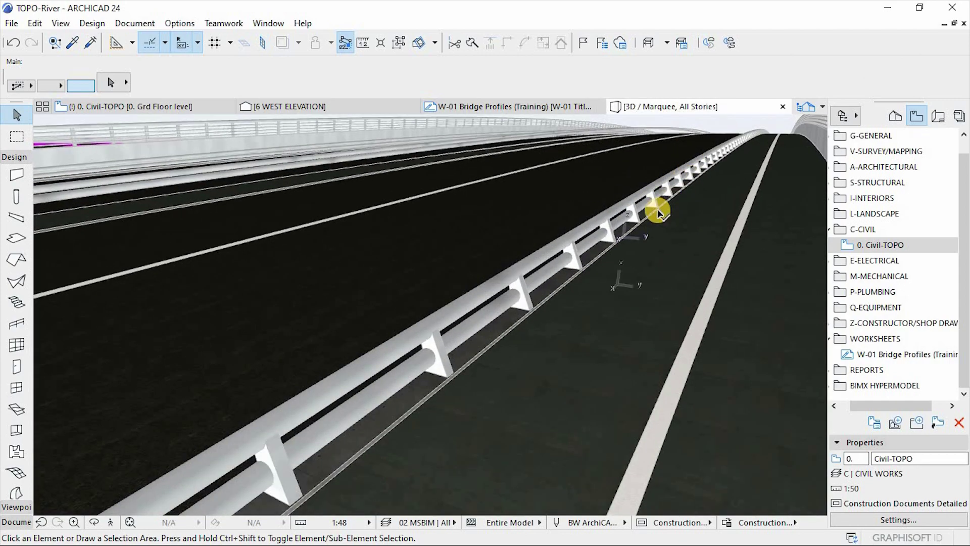
shift+middle_drag(636, 250, 584, 281)
shift+middle_drag(455, 278, 481, 331)
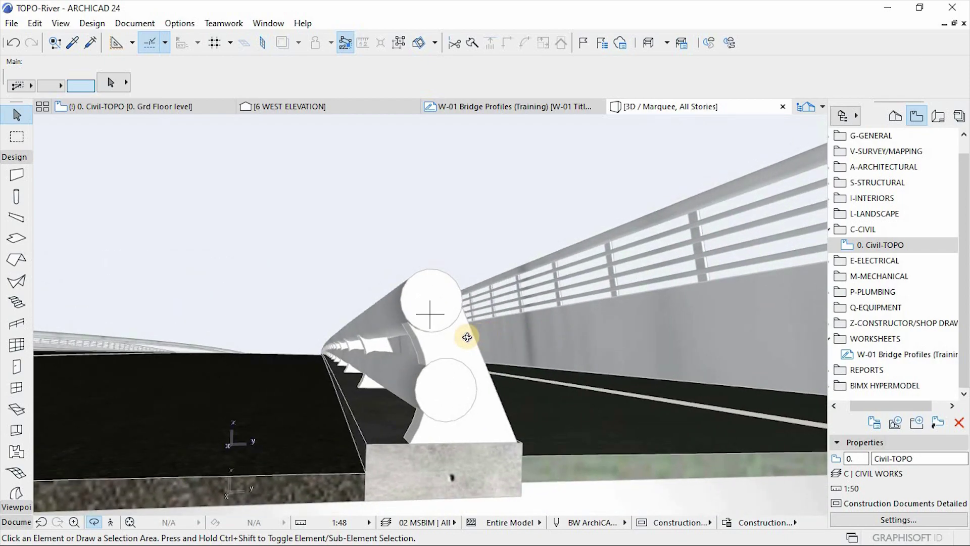
key(F2)
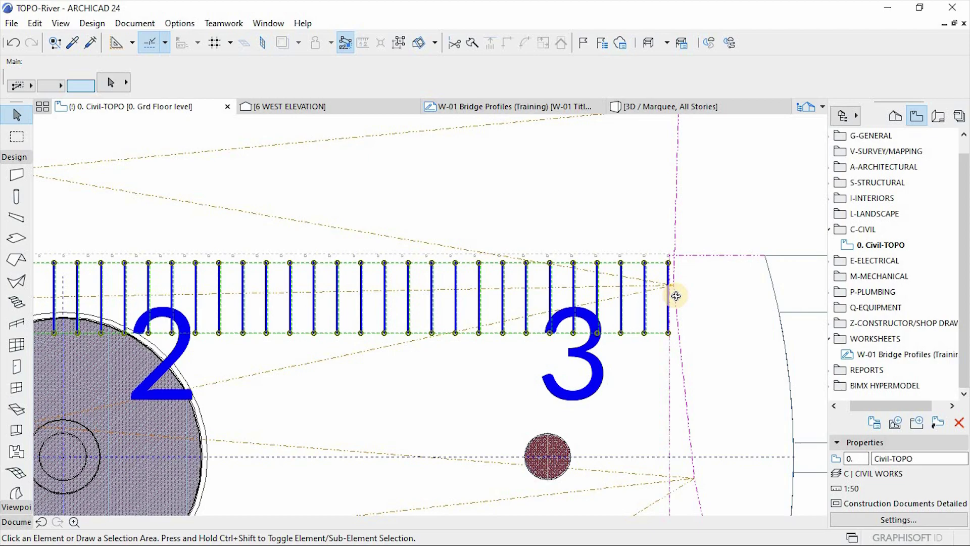
scroll(665, 299, up, 2)
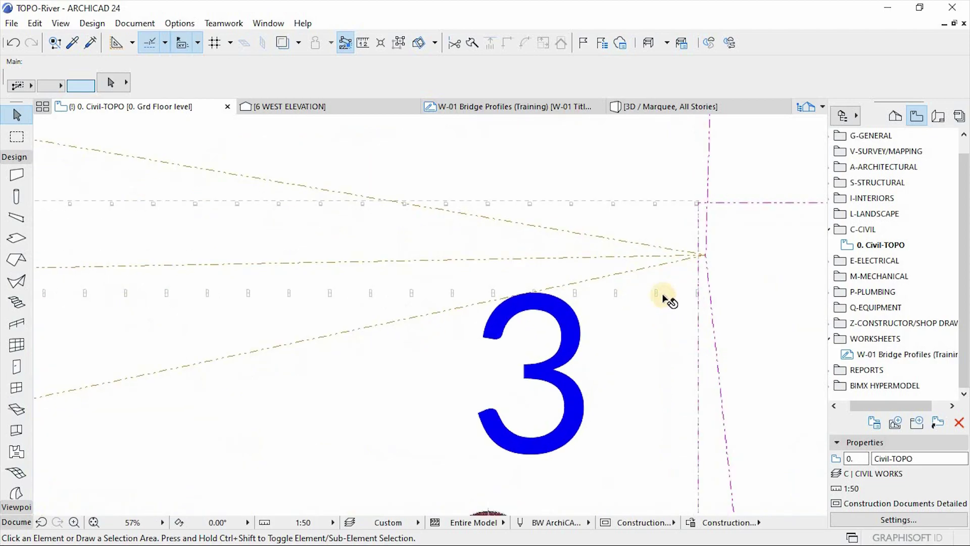
click(656, 292)
key(ctrl+alt+m)
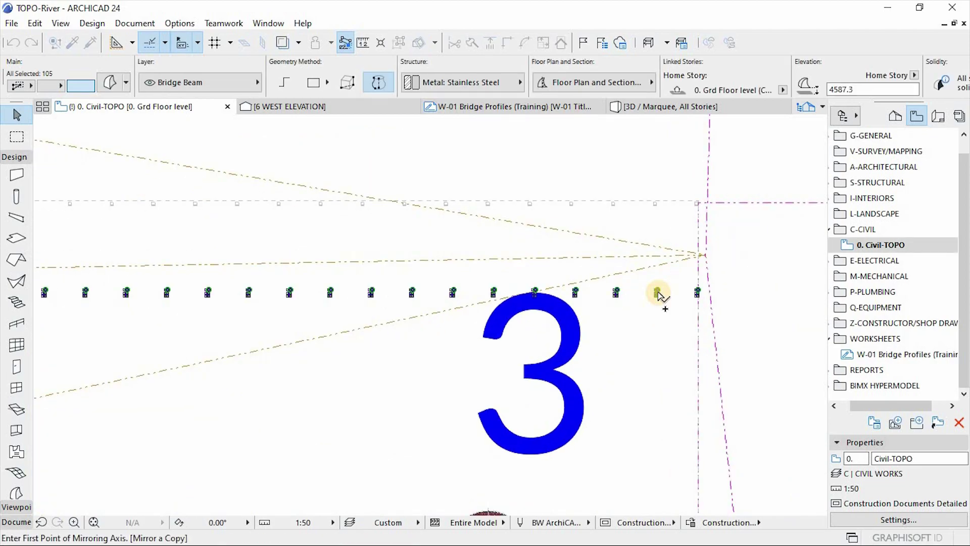
scroll(468, 376, down, 3)
click(668, 477)
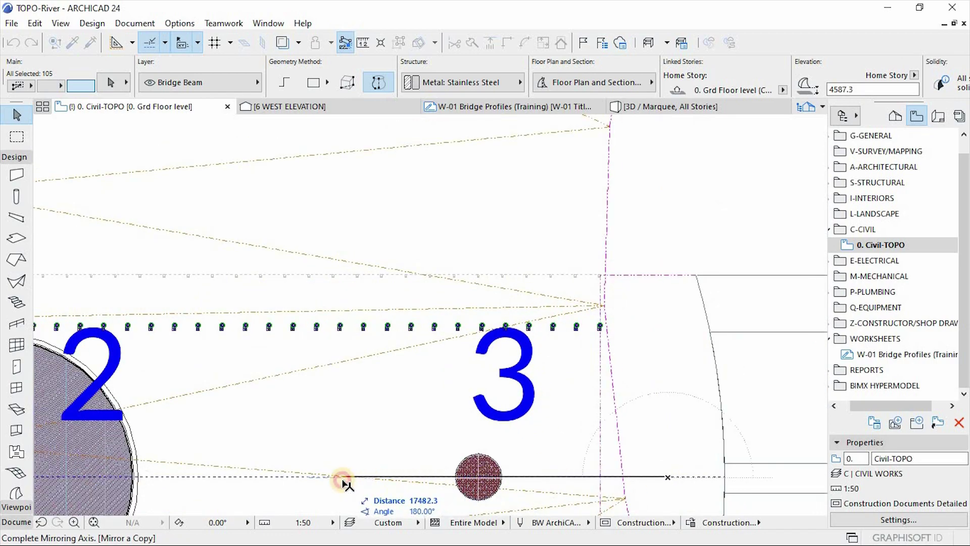
click(342, 477)
Examine the railing supports along both sides of the bridge deck in the 3D view.
key(F3)
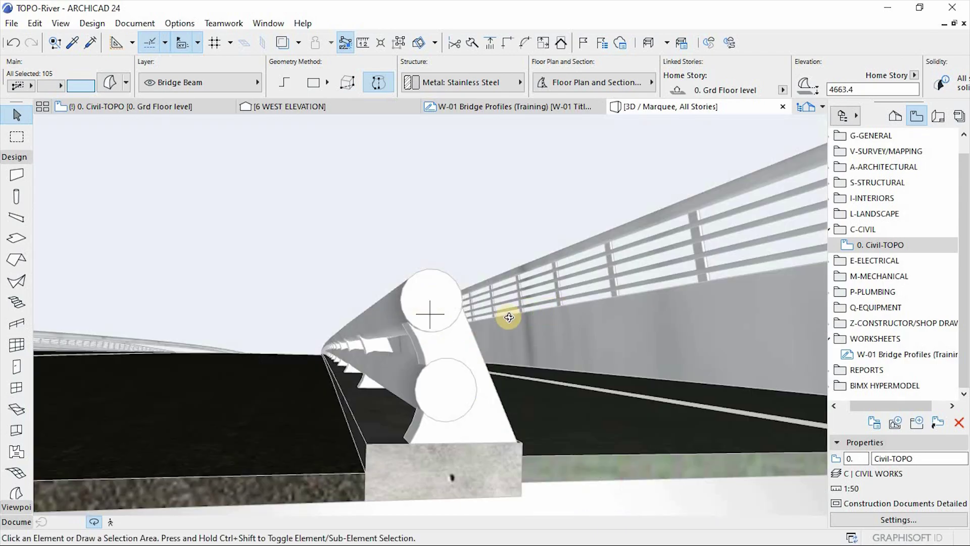
scroll(624, 383, down, 6)
shift+middle_drag(631, 387, 459, 374)
shift+middle_drag(326, 433, 167, 478)
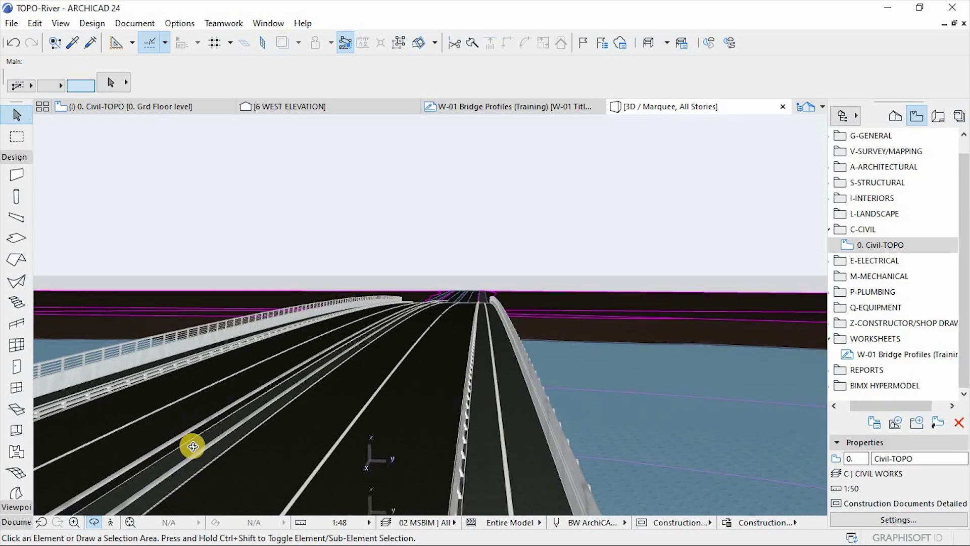
shift+middle_drag(175, 404, 201, 398)
shift+middle_drag(378, 321, 381, 361)
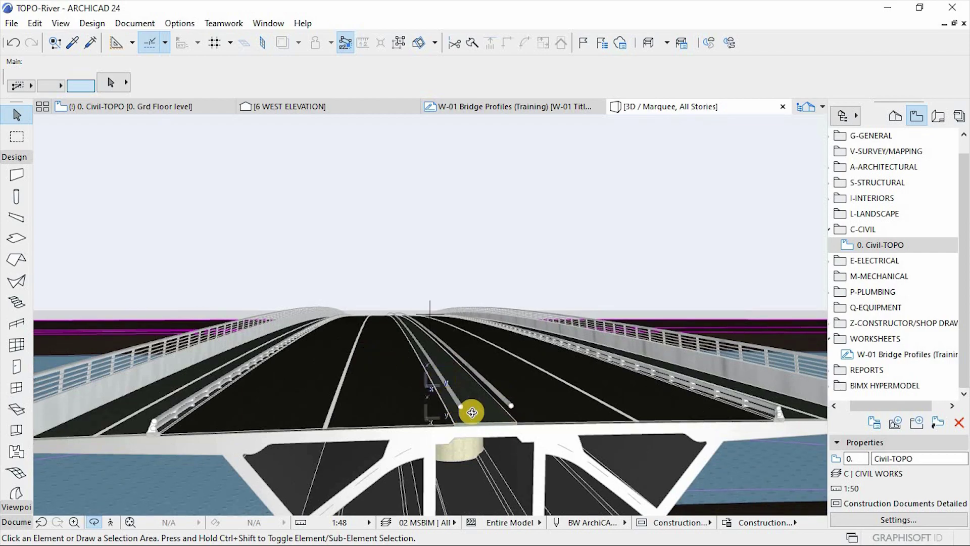